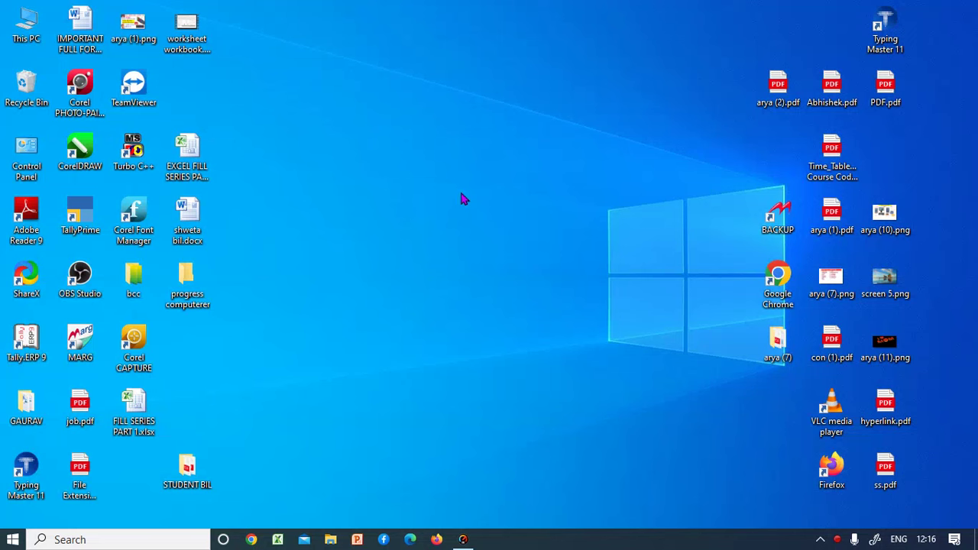
Refresh the desktop several times from its right-click menu
right_click(441, 173)
left_click(471, 213)
right_click(390, 159)
left_click(422, 206)
right_click(374, 130)
left_click(403, 172)
right_click(403, 176)
left_click(424, 217)
right_click(393, 177)
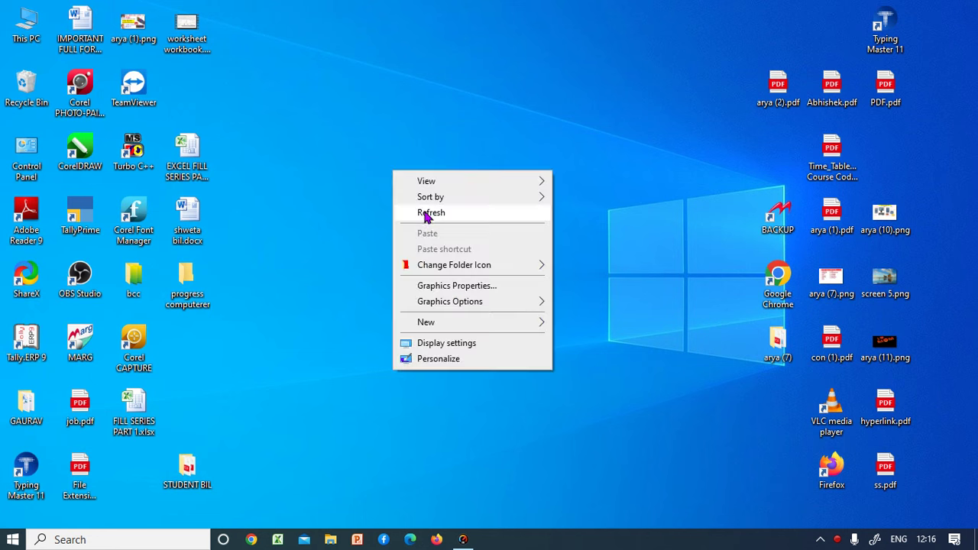
left_click(427, 217)
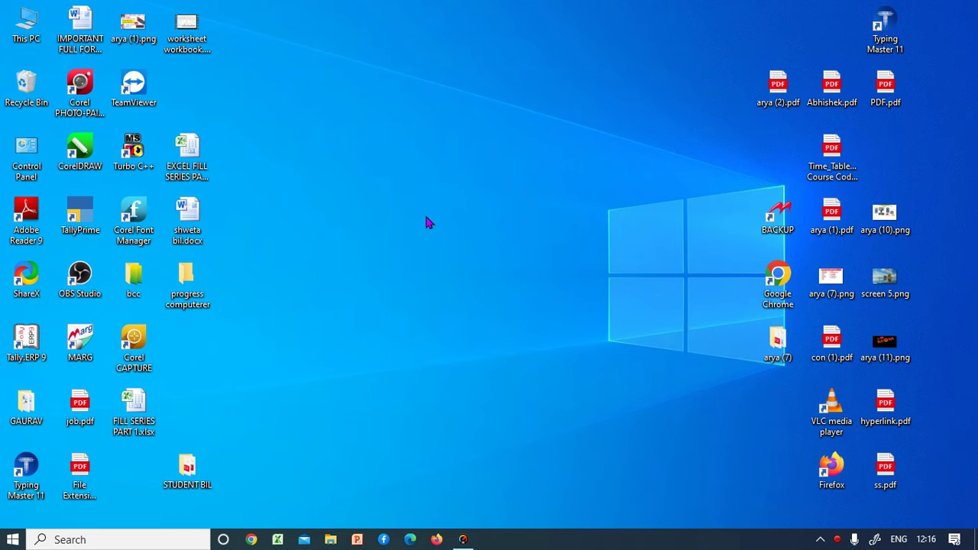
Search for Excel from the Start menu, launch it and create a blank workbook
key("super")
type("E")
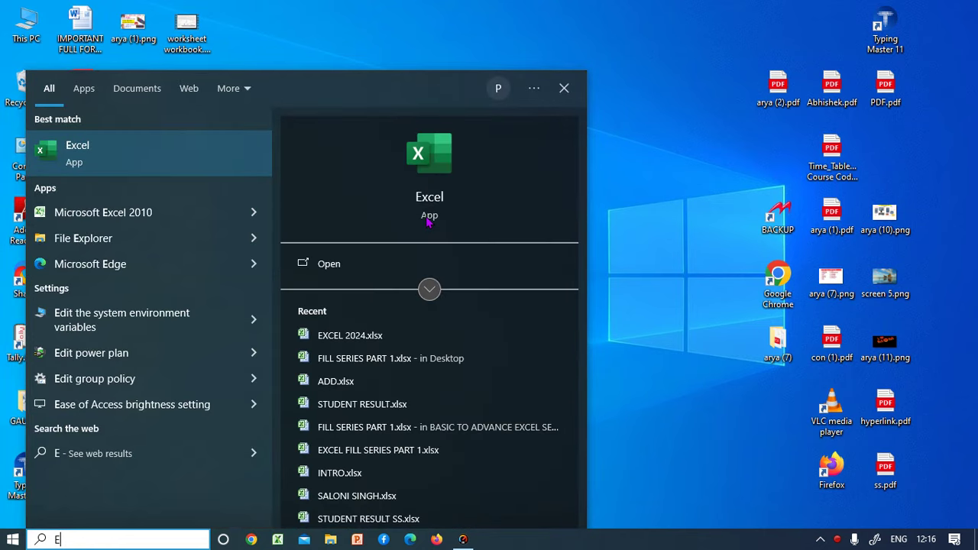
left_click(86, 153)
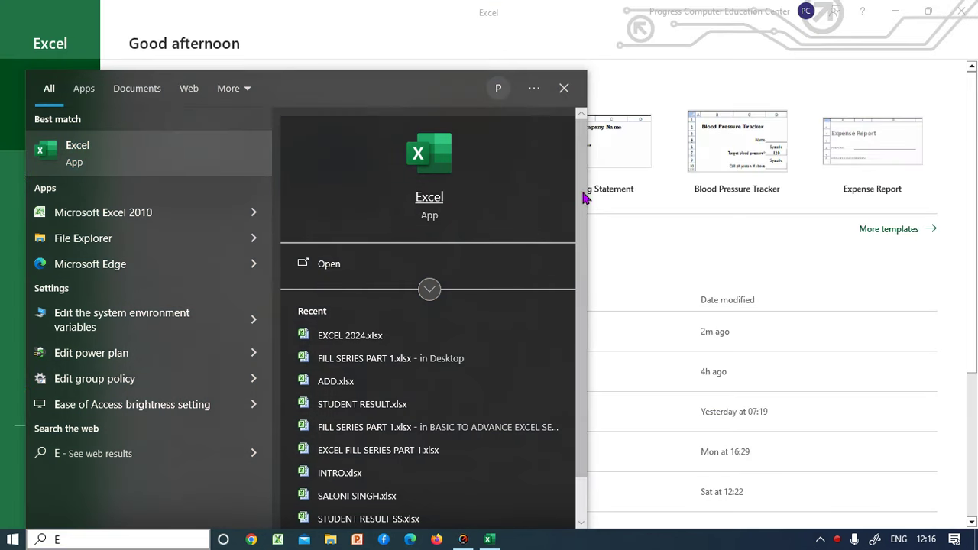
left_click(662, 211)
left_click(192, 140)
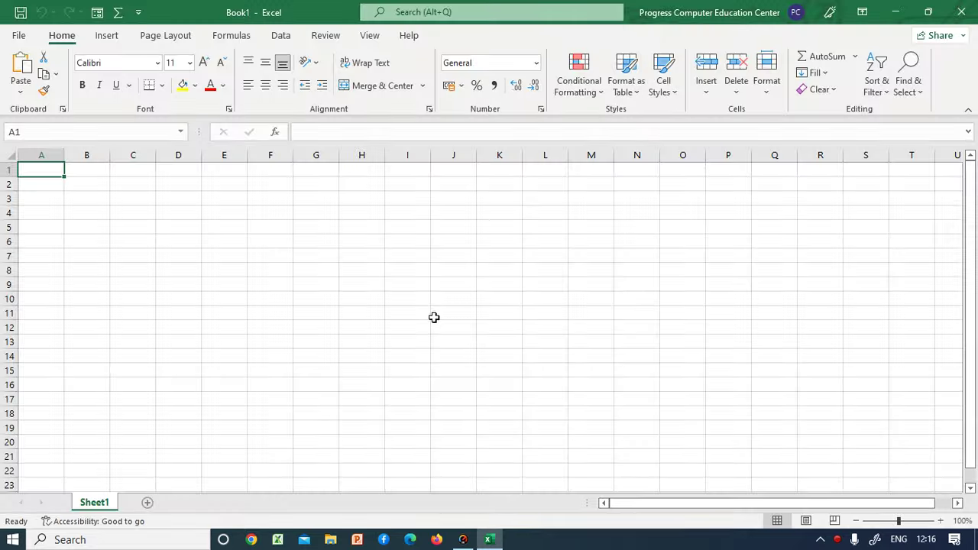
Open ADD.xlsx from D:\BTOA EXCEL SERIES through File > Open > Browse
left_click(433, 284)
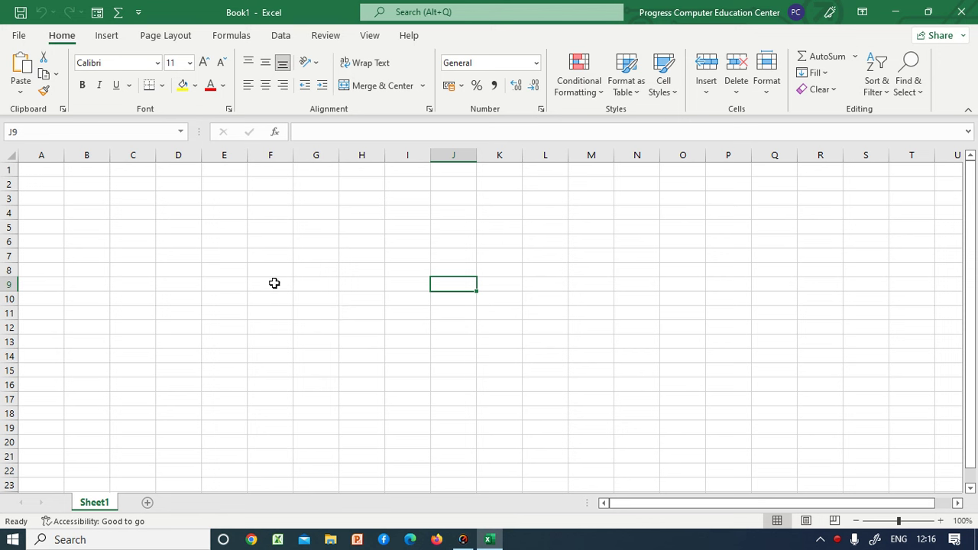
left_click(18, 35)
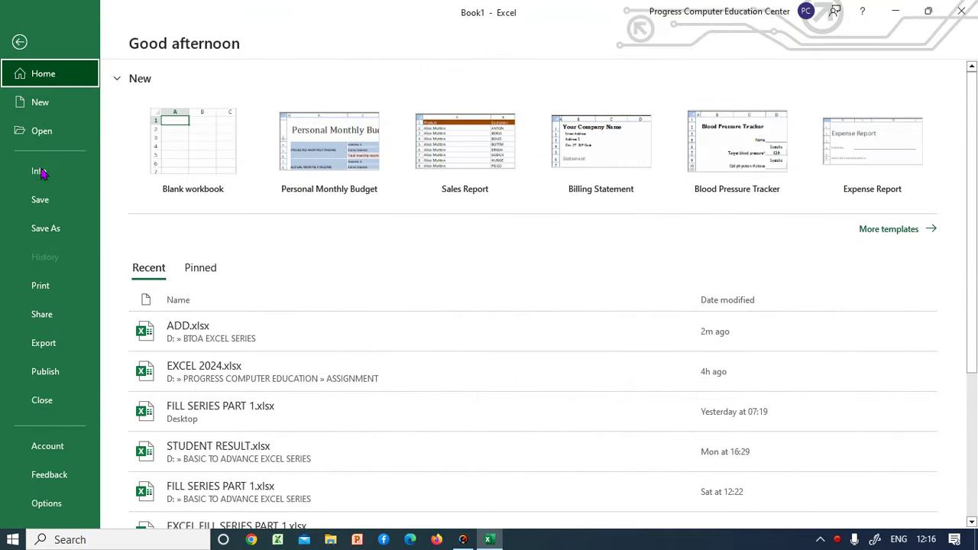
left_click(43, 135)
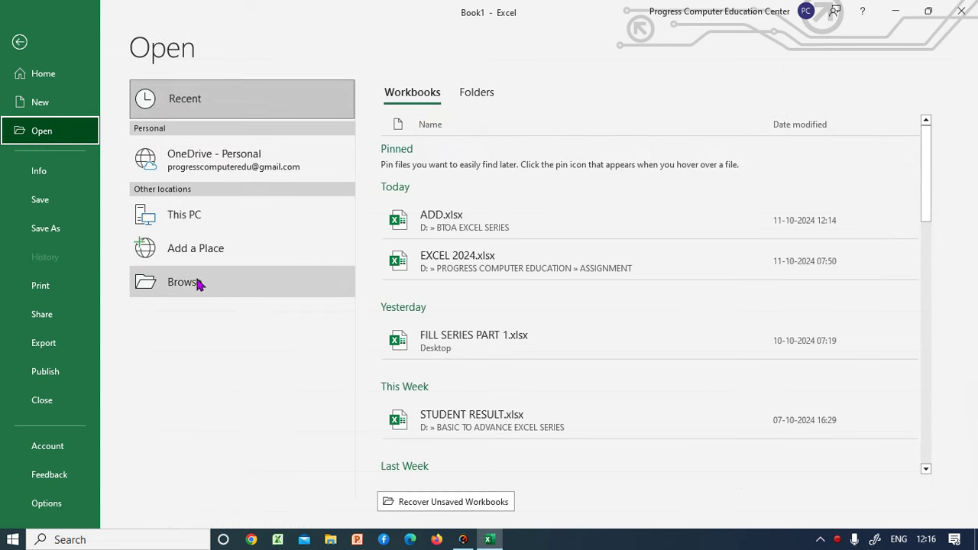
left_click(191, 284)
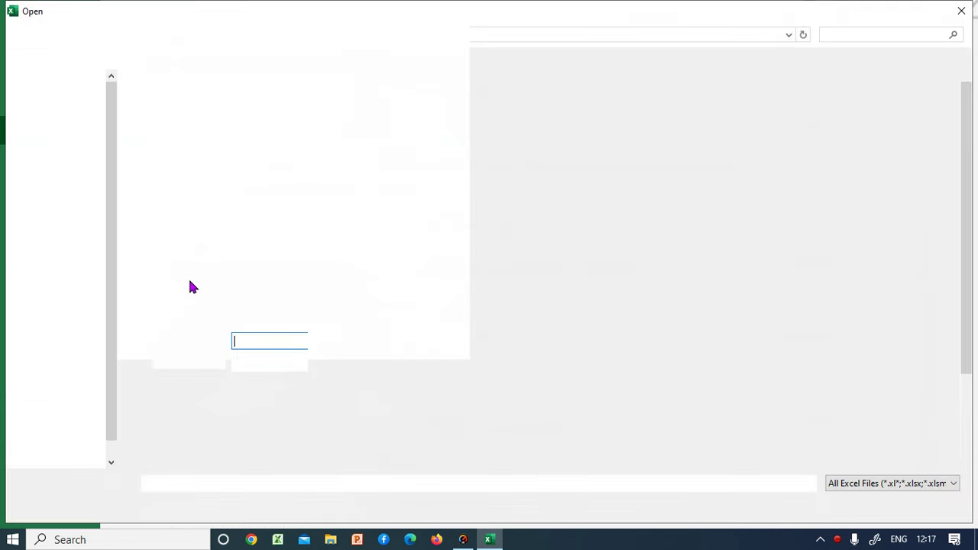
scroll(86, 412, "down", 1)
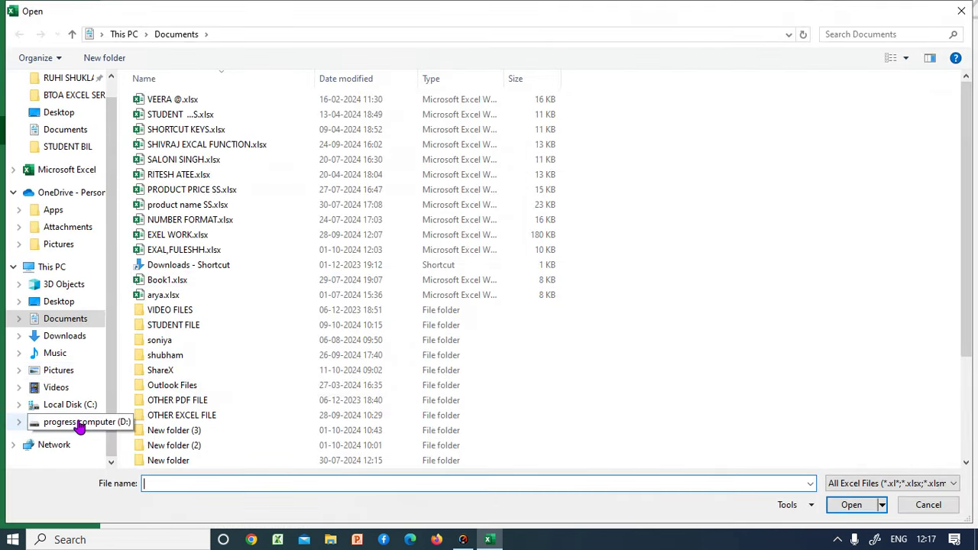
left_click(80, 425)
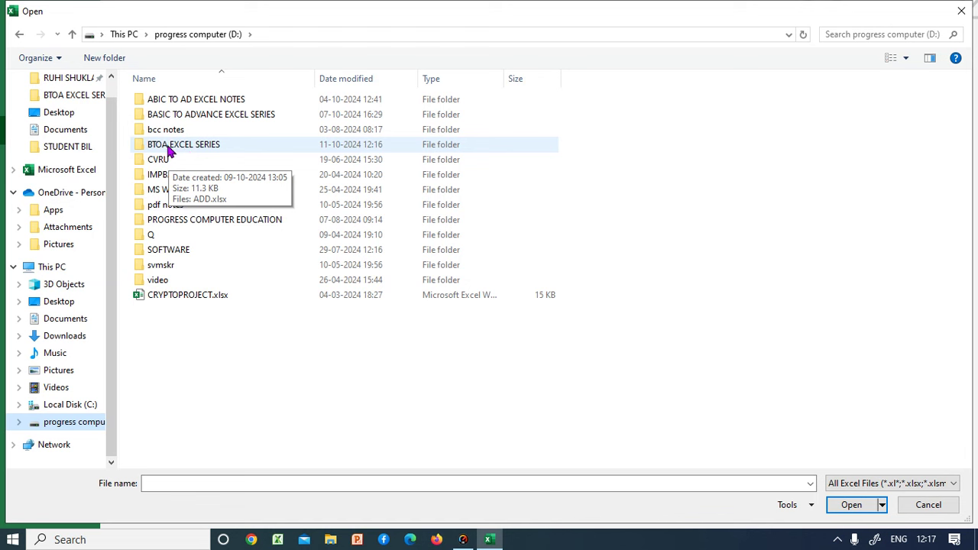
mouse_move(183, 145)
double_click(203, 146)
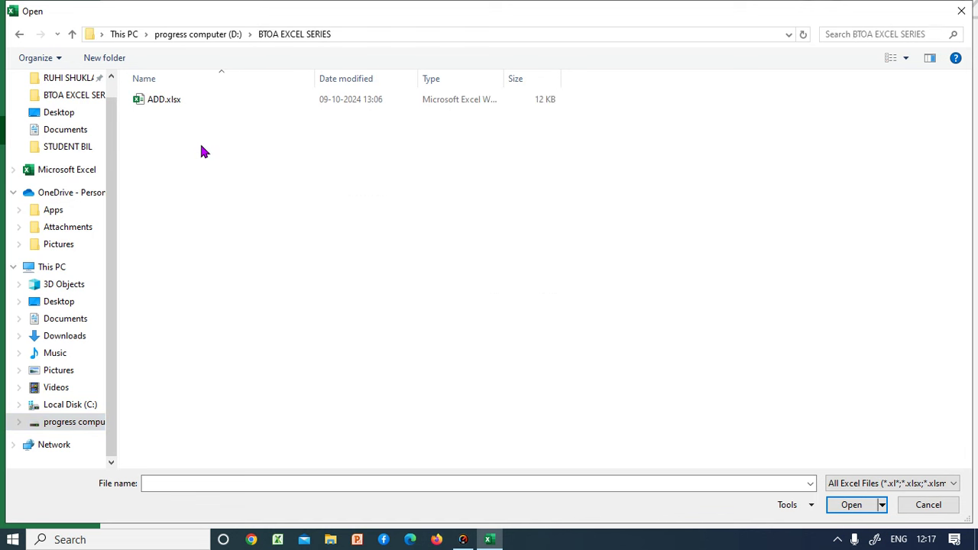
double_click(164, 103)
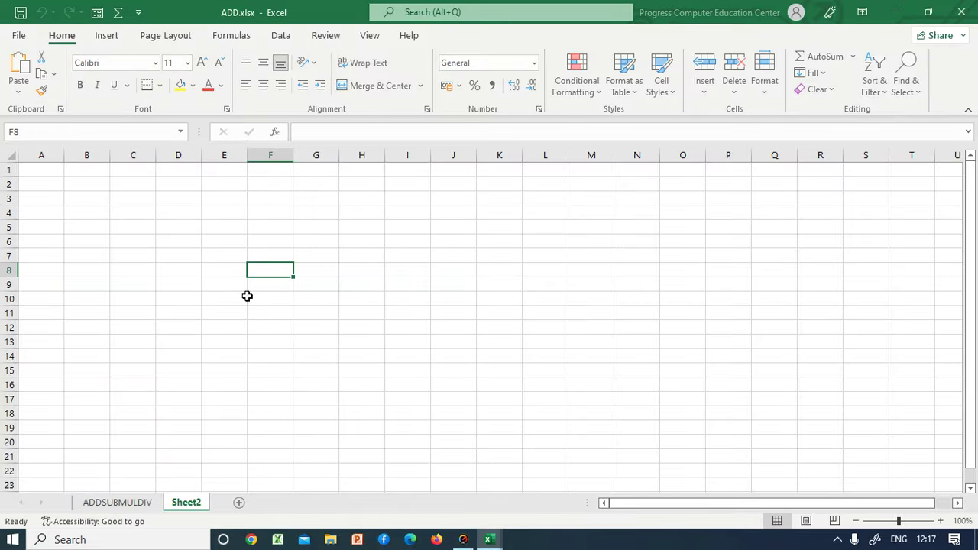
Check the multiplication formula in J3 of ADDSUBMULDIV, returning to cell A1 of Sheet2
left_click(122, 504)
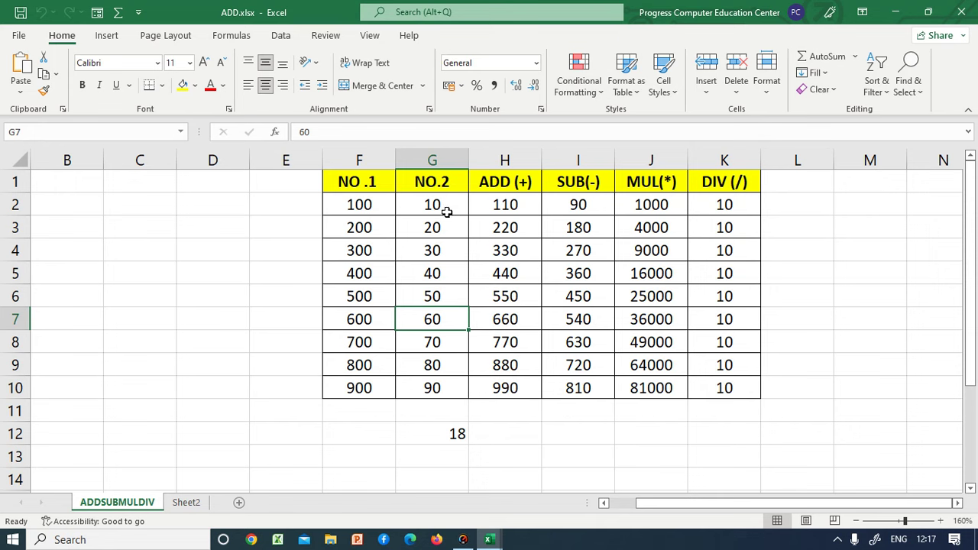
left_click(616, 239)
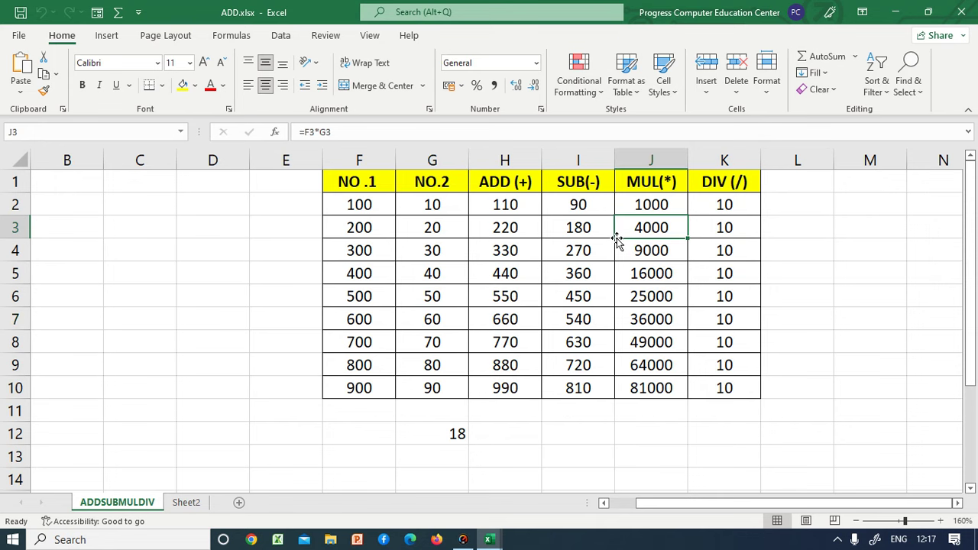
left_click(179, 506)
left_click(57, 171)
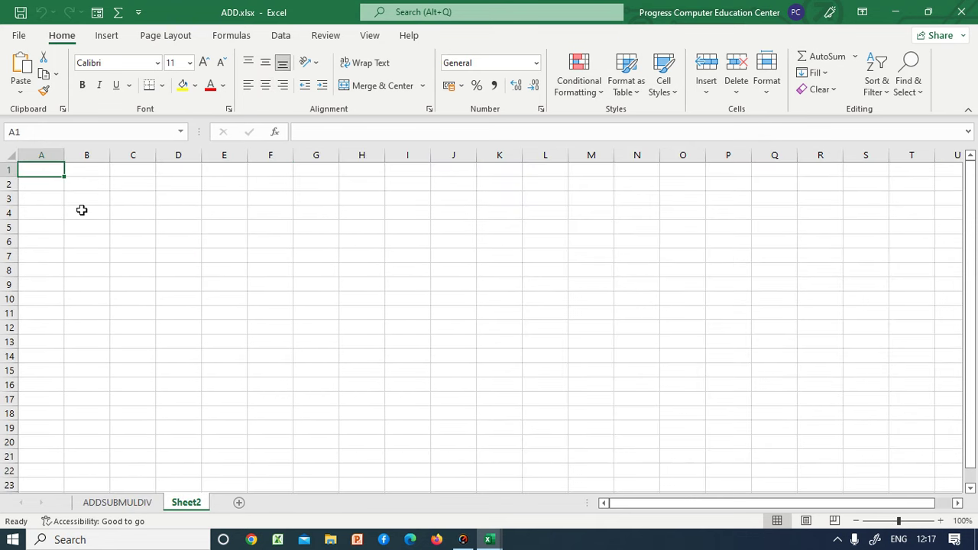
scroll(88, 221, "up", 3, "ctrl")
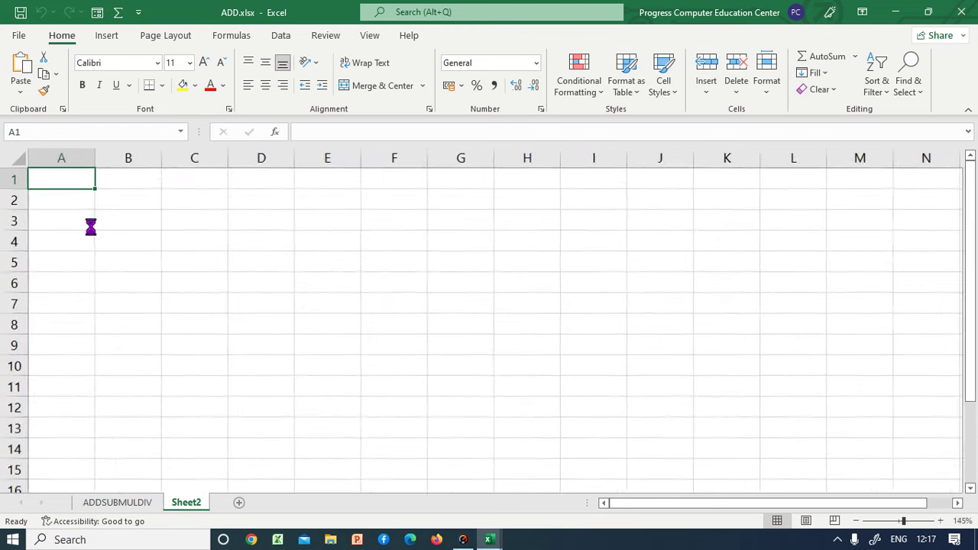
scroll(97, 231, "up", 4, "ctrl")
scroll(122, 242, "up", 3, "ctrl")
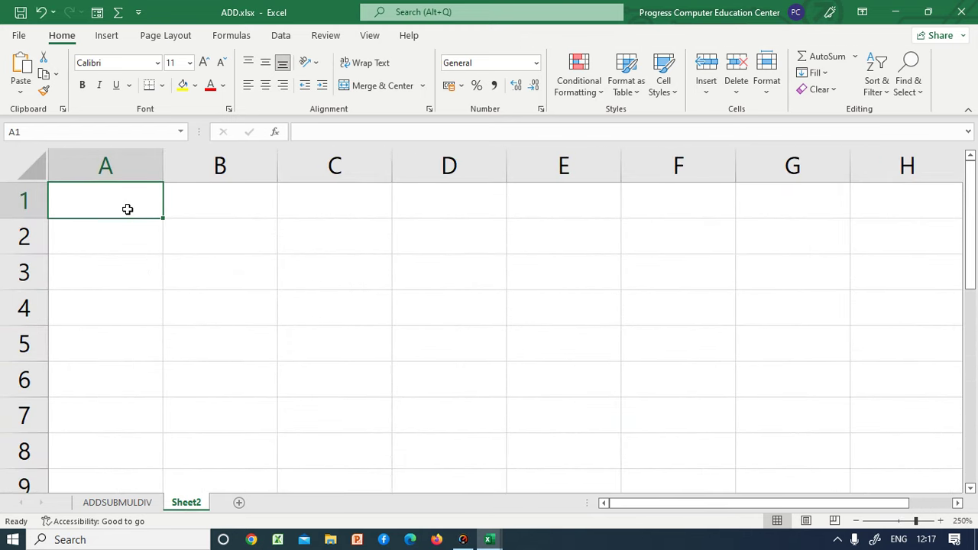
Enter the headings SR NO. in A1 and PRODUCT NAME in B1, fixing typos
type("S")
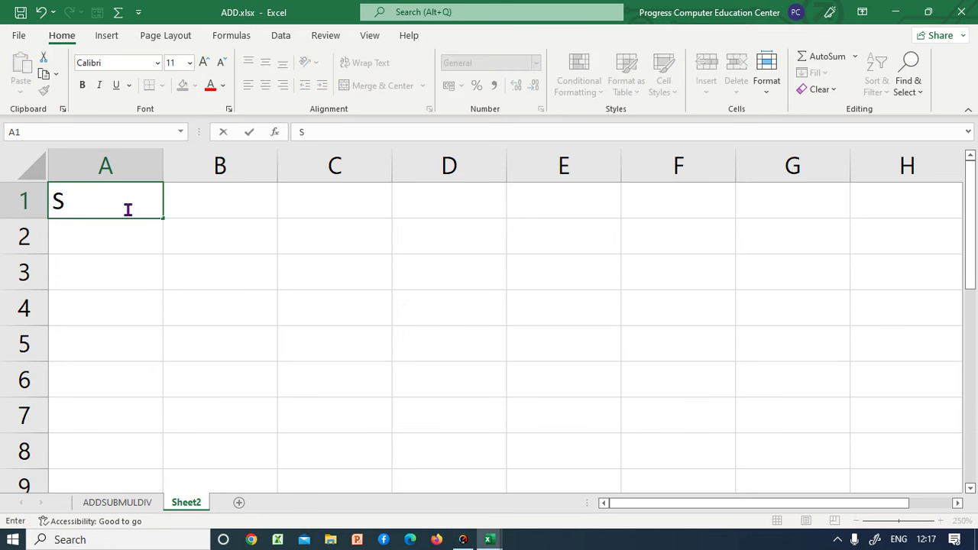
type("O")
key("BackSpace")
type("R ")
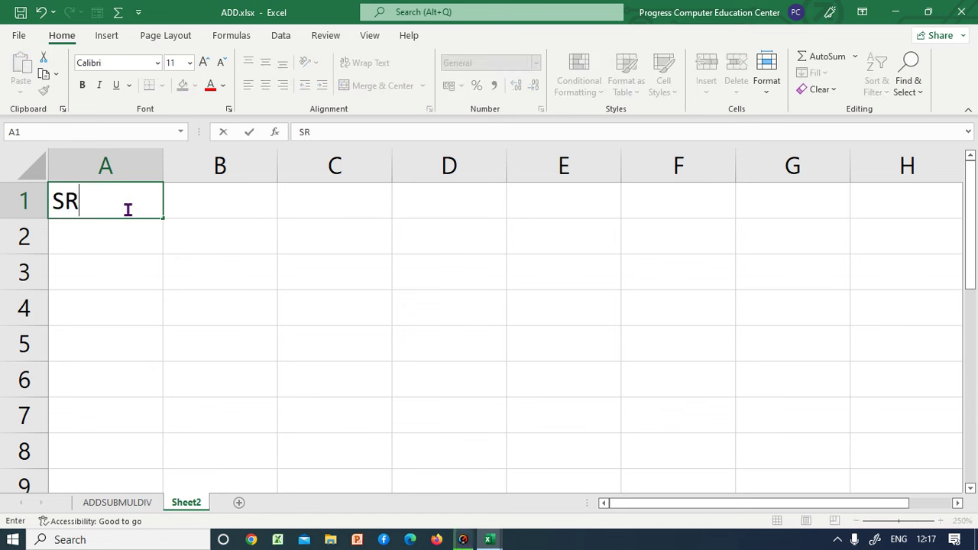
type("NO.")
key("Tab")
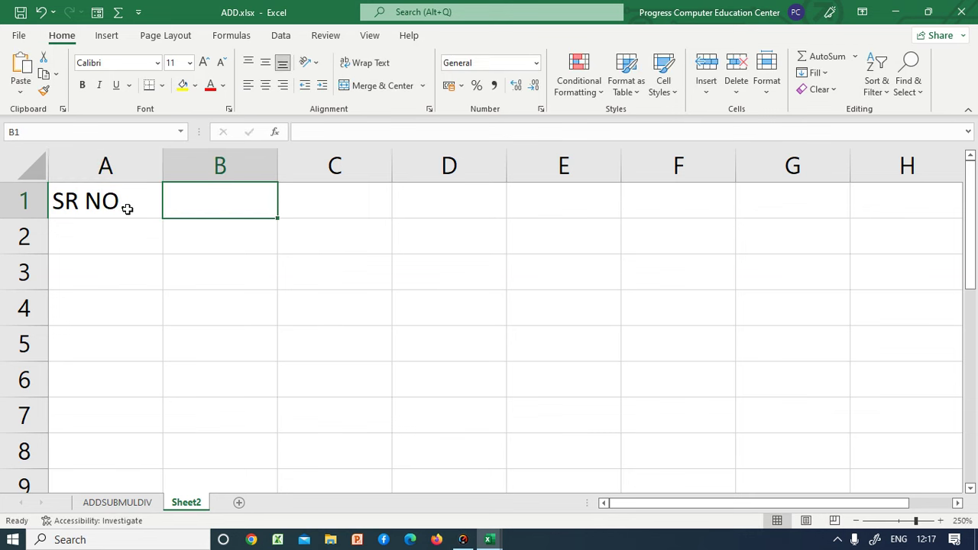
type("PRO")
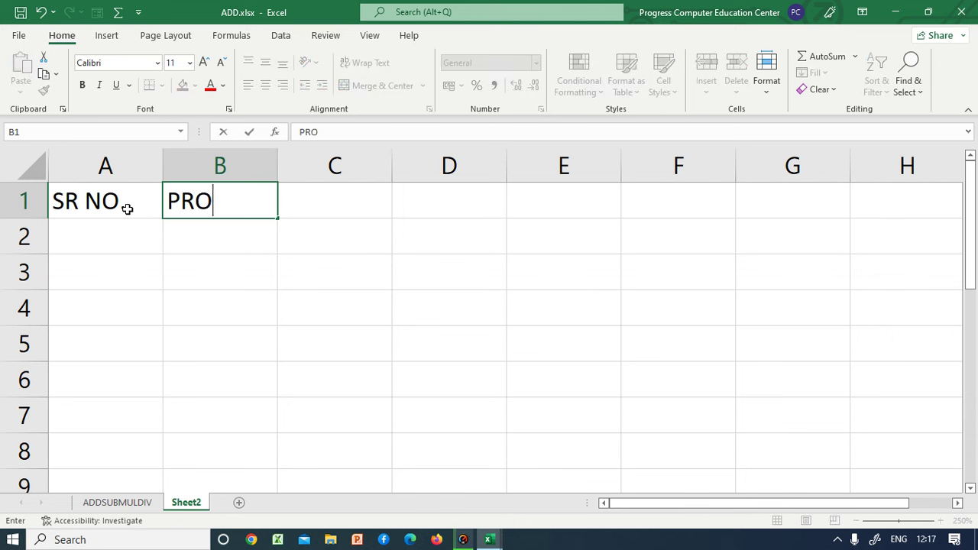
type("DUCR")
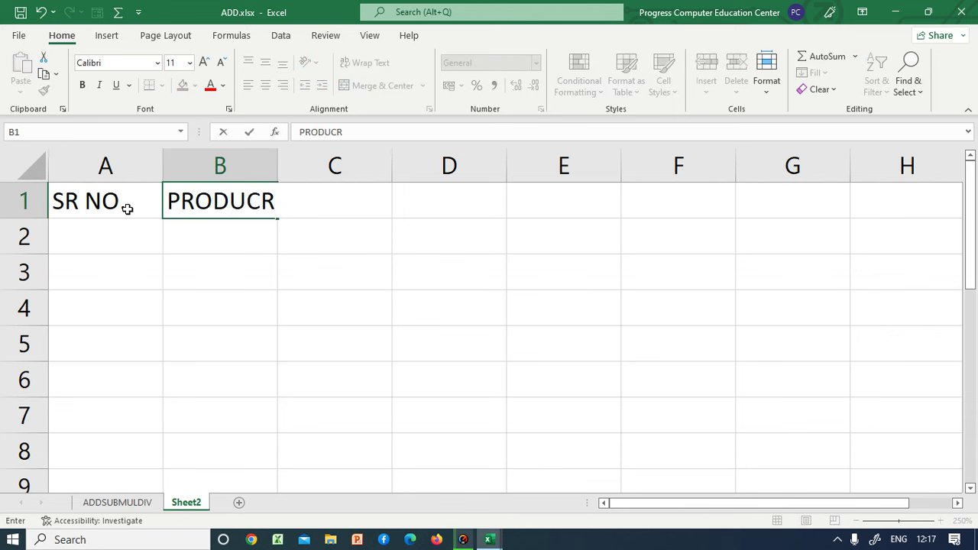
key("BackSpace")
type("T NA")
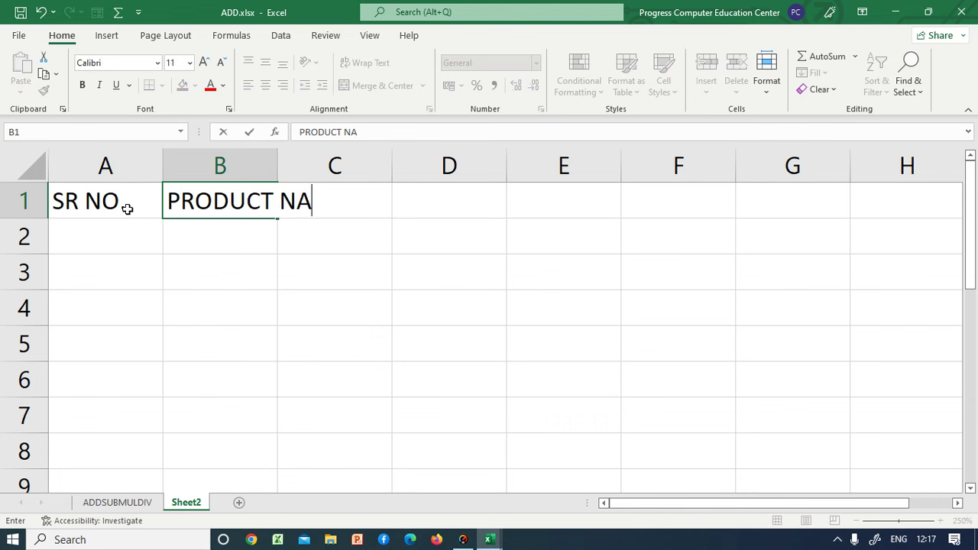
type("ME")
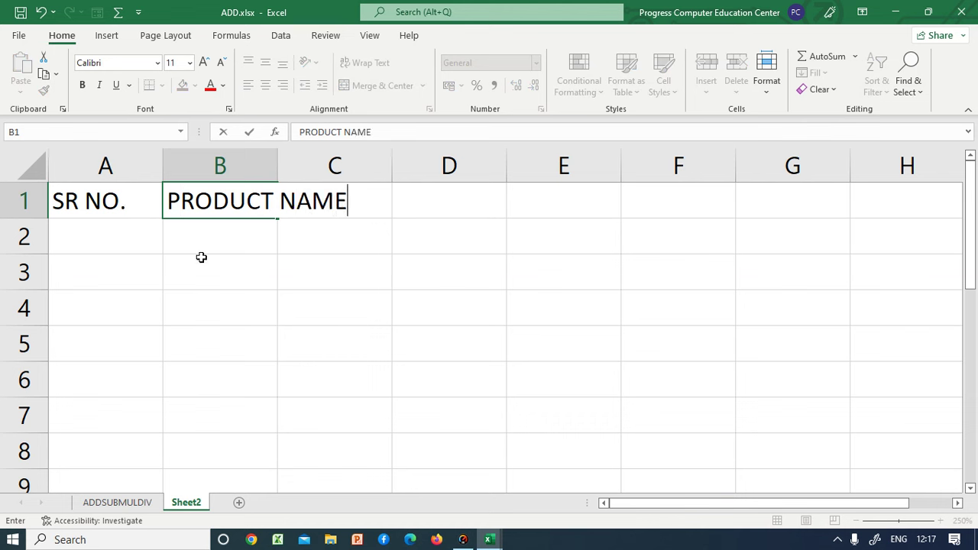
Commit PRODUCT NAME in B1 and click through cells B2, B3, C2 and C3 without changes
left_click(328, 277)
double_click(330, 232)
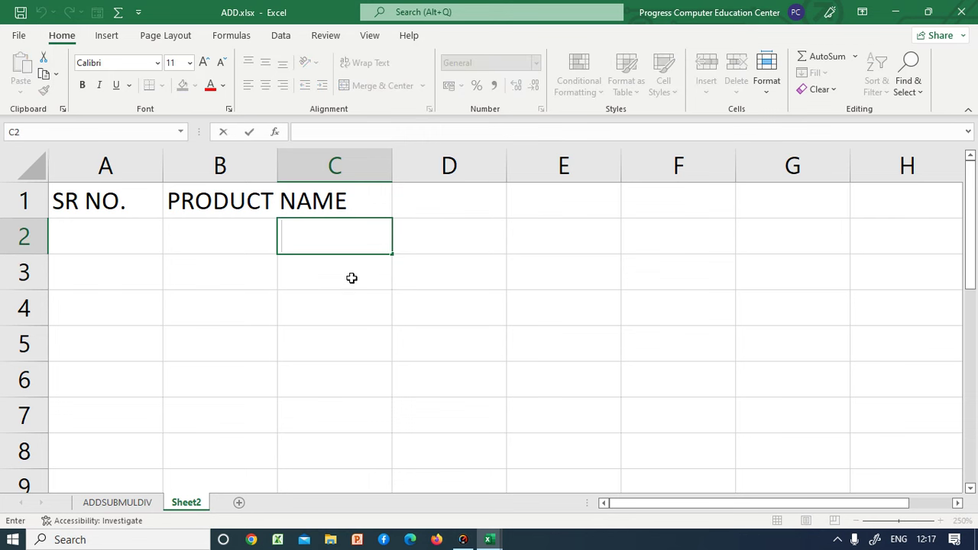
left_click(350, 300)
left_click(368, 207)
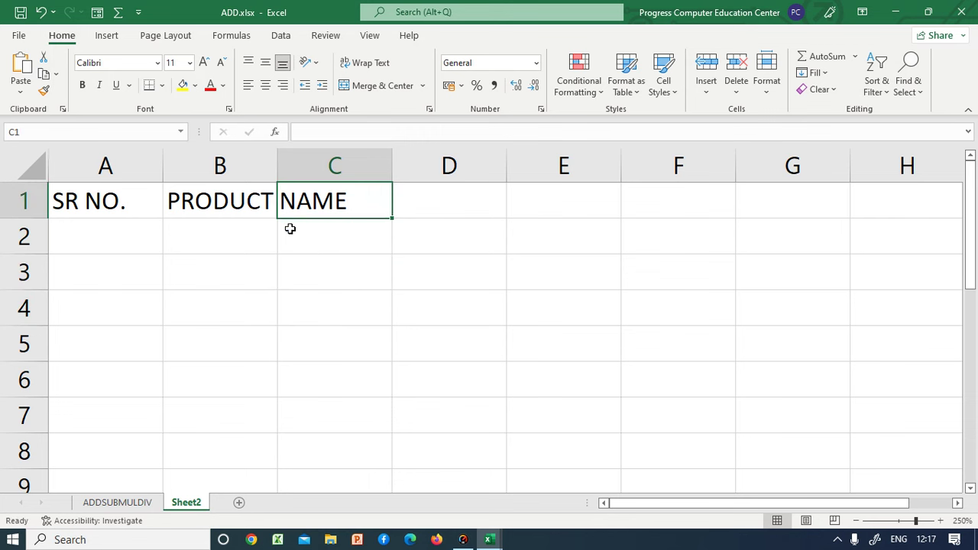
left_click(237, 201)
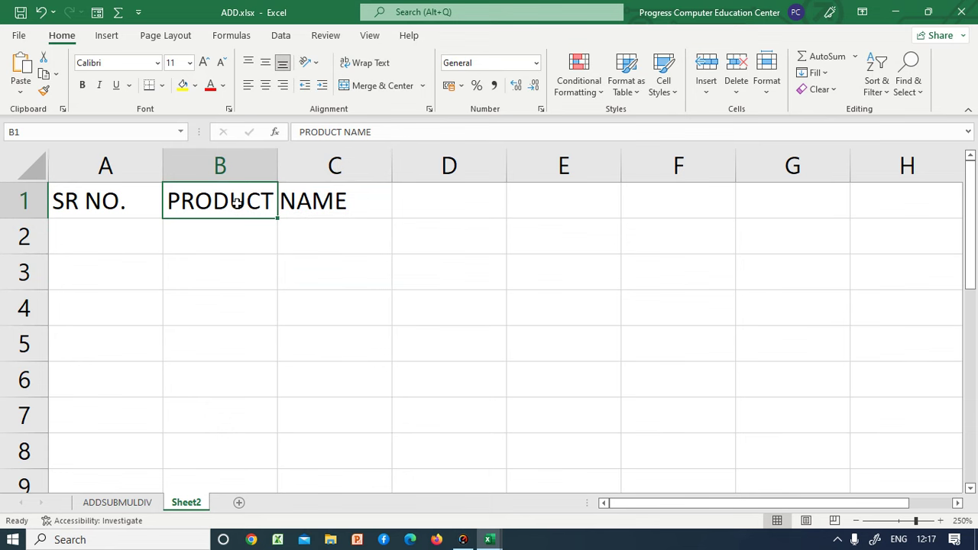
left_click(238, 239)
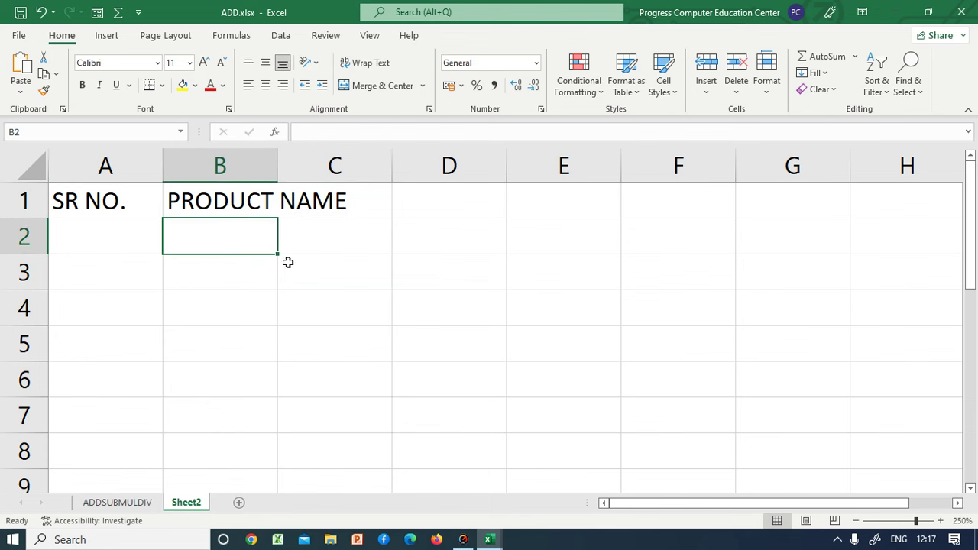
double_click(312, 243)
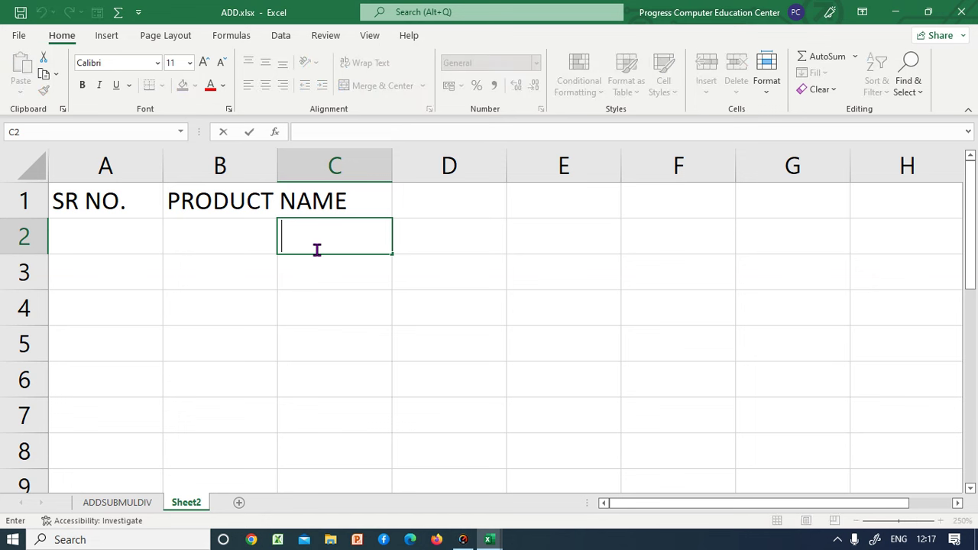
left_click(316, 317)
left_click(235, 235)
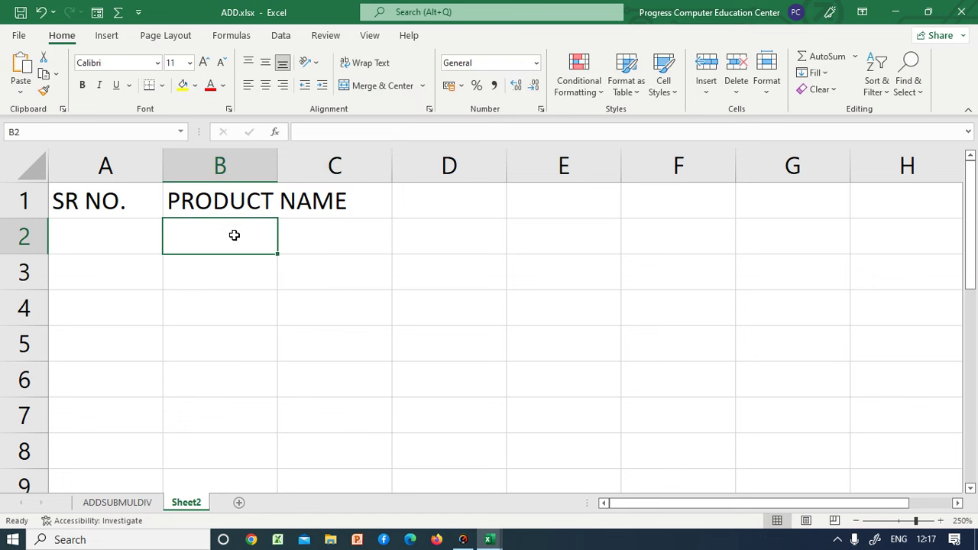
double_click(242, 275)
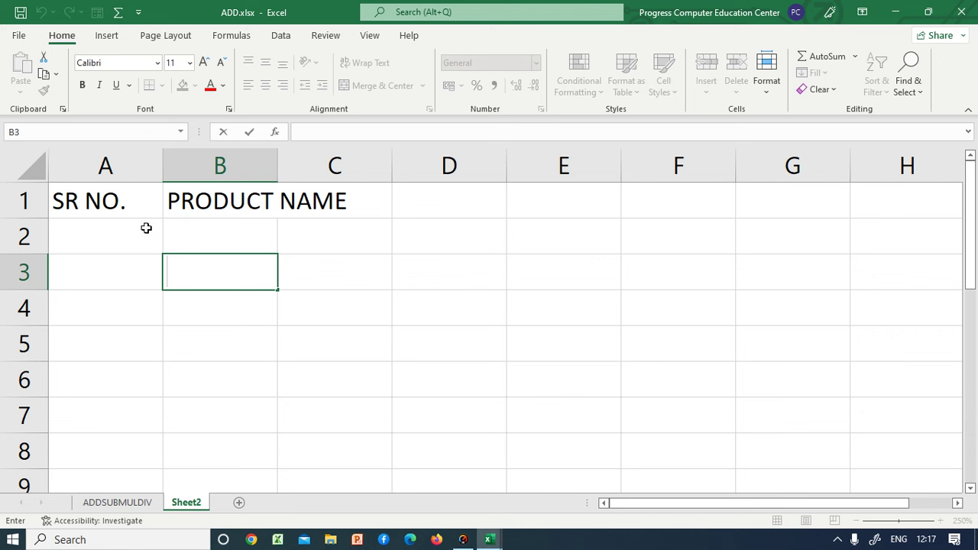
left_click(146, 228)
left_click(213, 242)
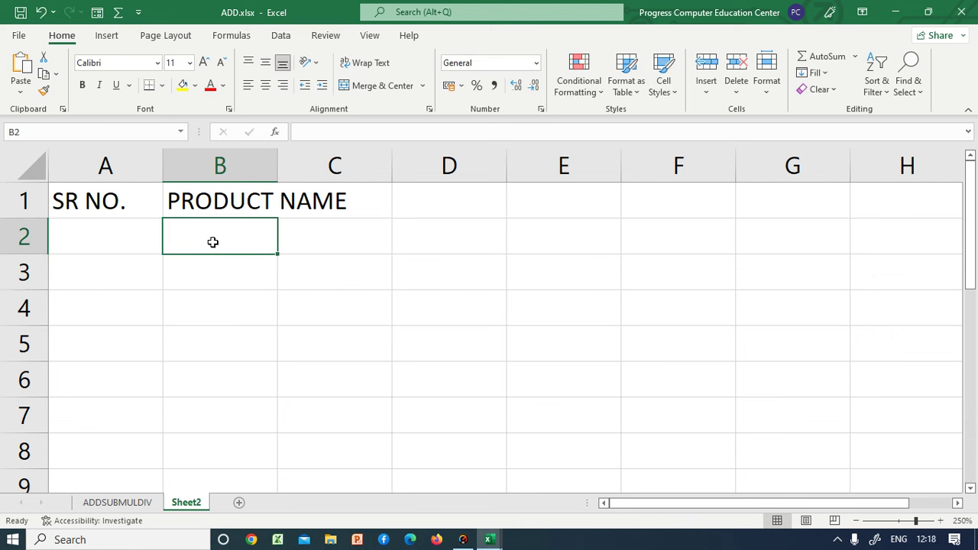
double_click(301, 245)
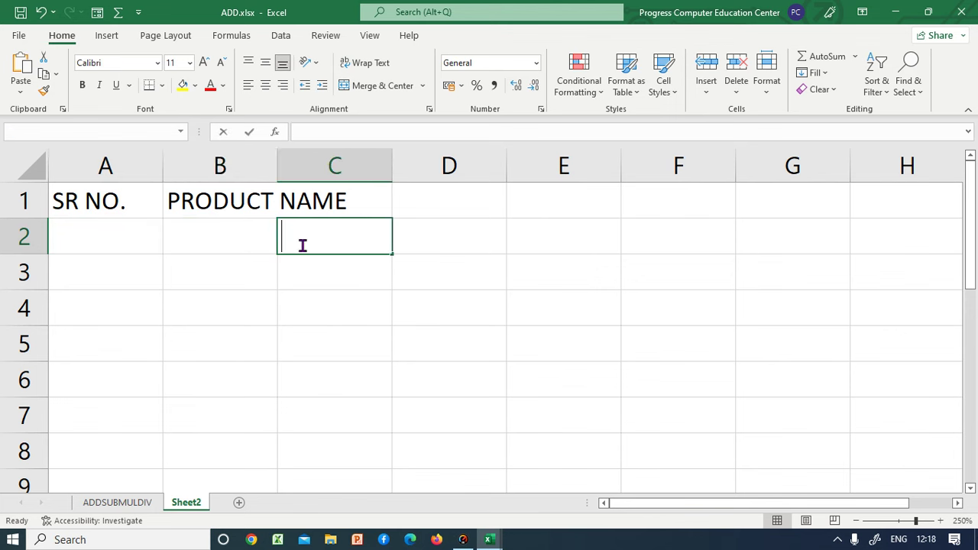
left_click(208, 237)
left_click(271, 295)
left_click(153, 240)
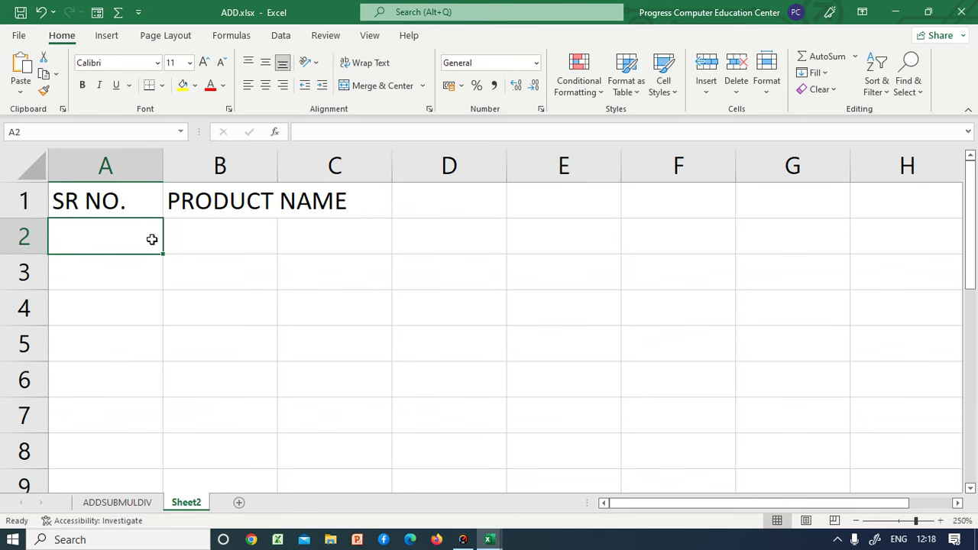
left_click(202, 236)
left_click(204, 279)
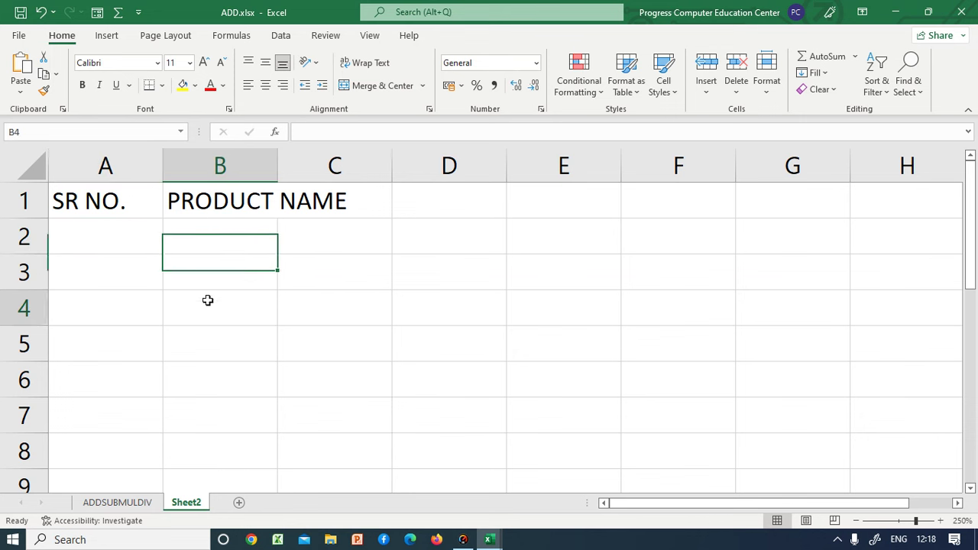
left_click(207, 299)
double_click(294, 260)
key("Escape")
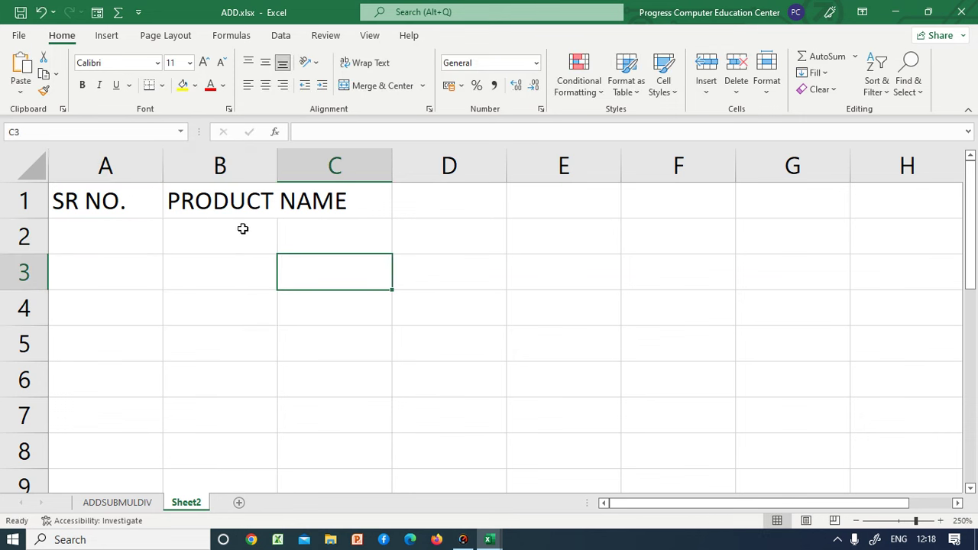
Reselect the SR NO. and PRODUCT NAME heading cells in A1 and B1
left_click(125, 201)
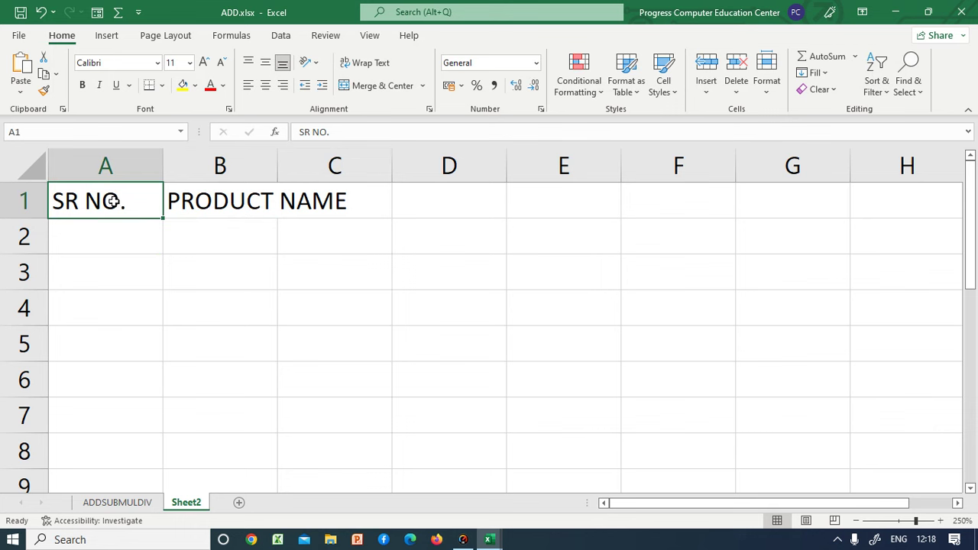
left_click(198, 239)
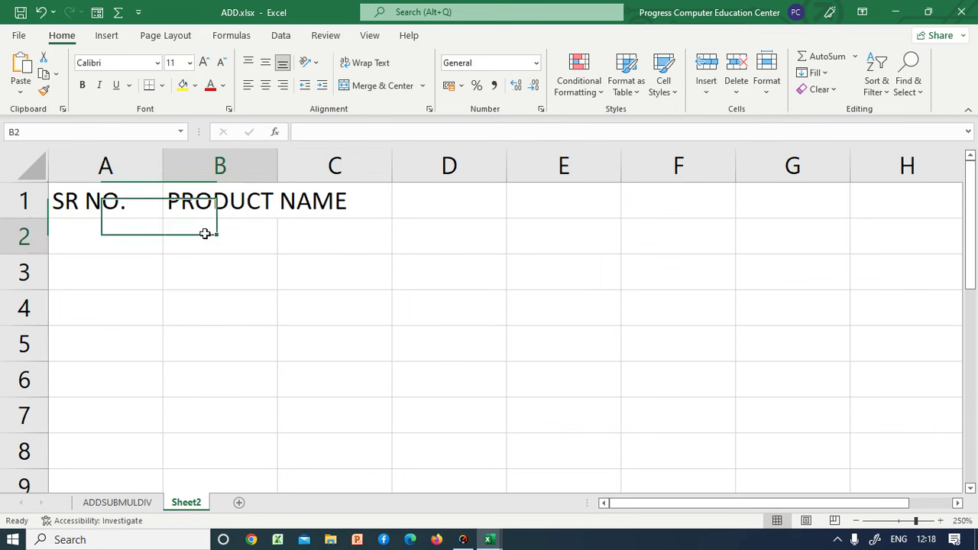
left_click(217, 193)
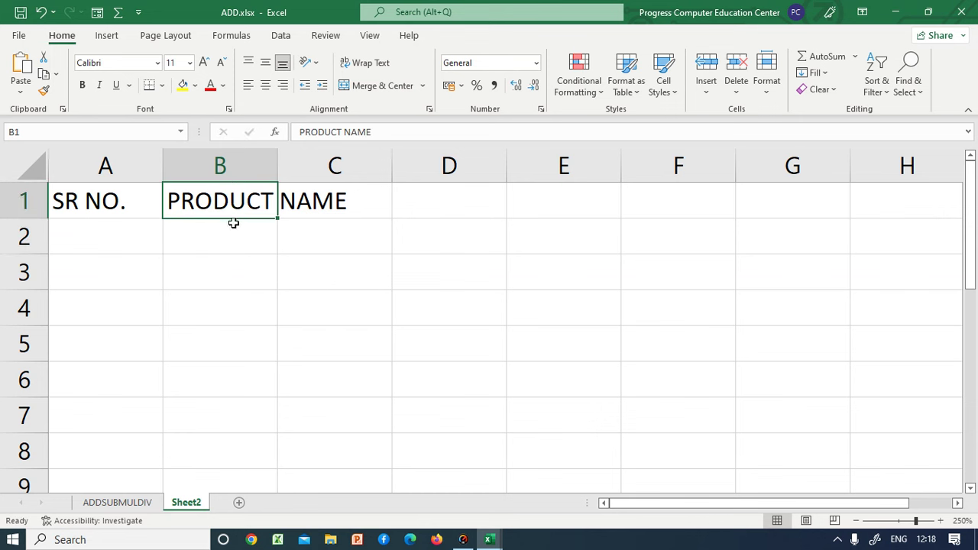
left_click(321, 240)
left_click(250, 208)
left_click(340, 258)
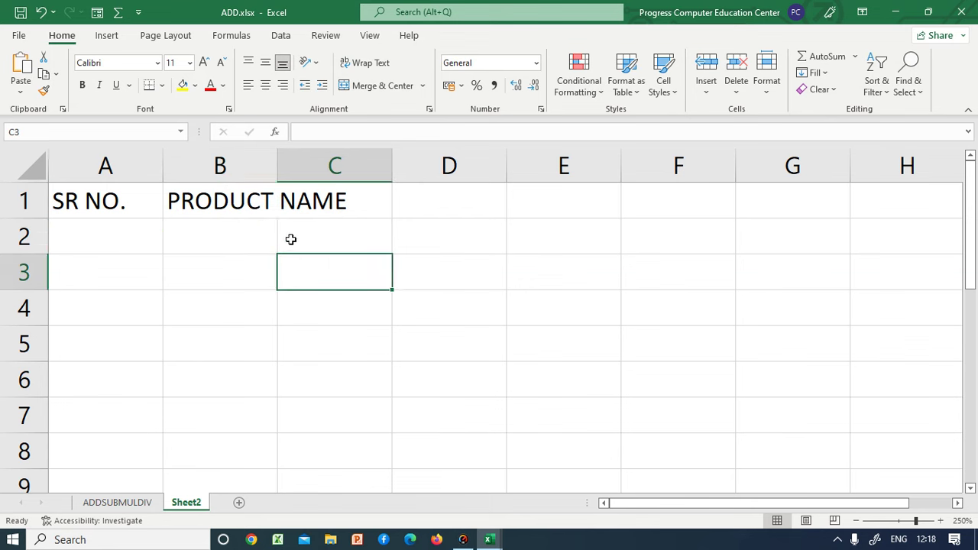
Select column B, autofit it to PRODUCT NAME, then narrow it back down
left_click(227, 170)
left_click(317, 246)
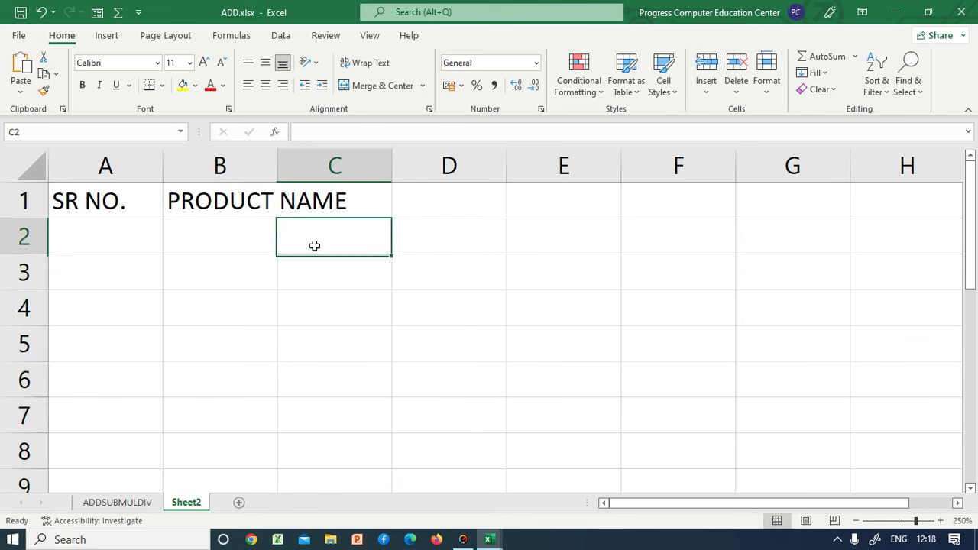
left_click(248, 166)
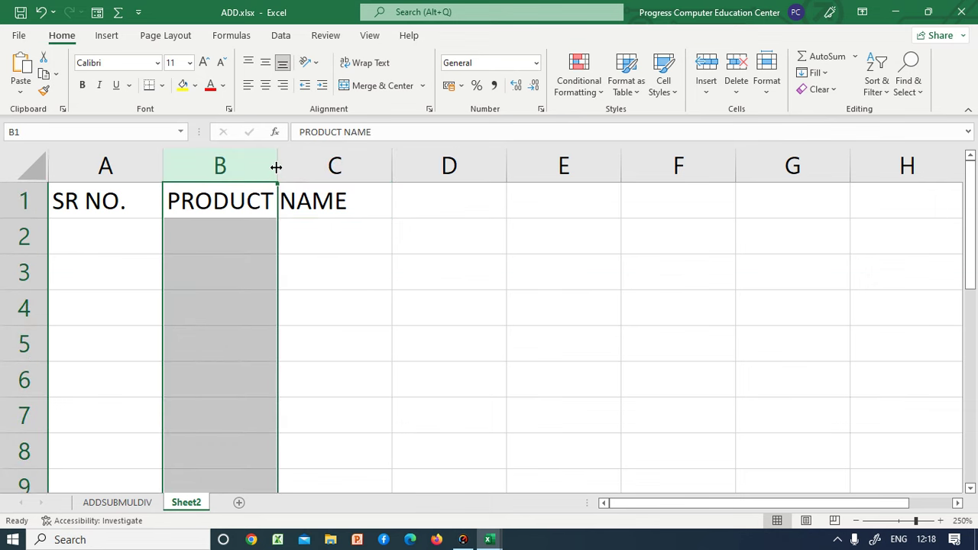
double_click(276, 166)
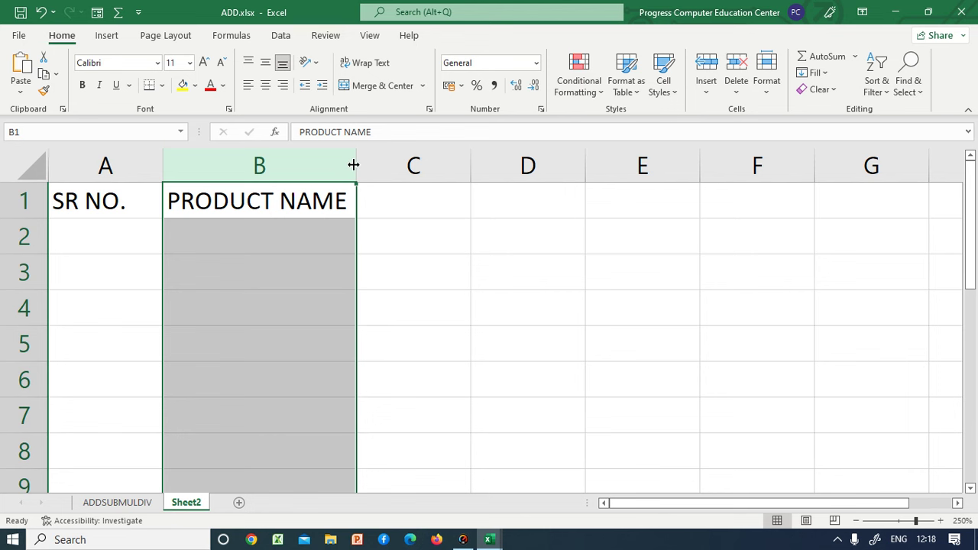
left_click_drag(354, 165, 299, 169)
left_click_drag(452, 271, 452, 241)
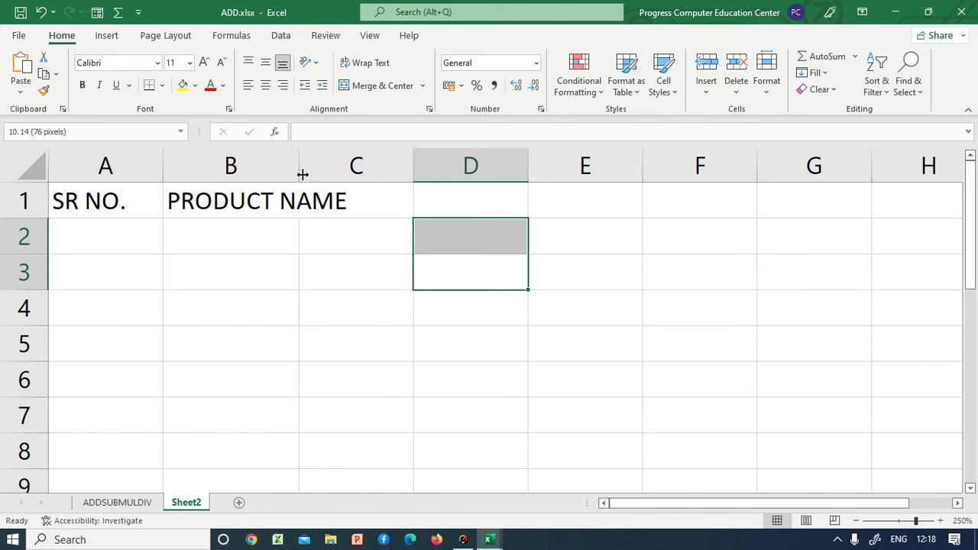
Reselect B1 and column B and autofit column B to its heading again
left_click(341, 265)
left_click(247, 201)
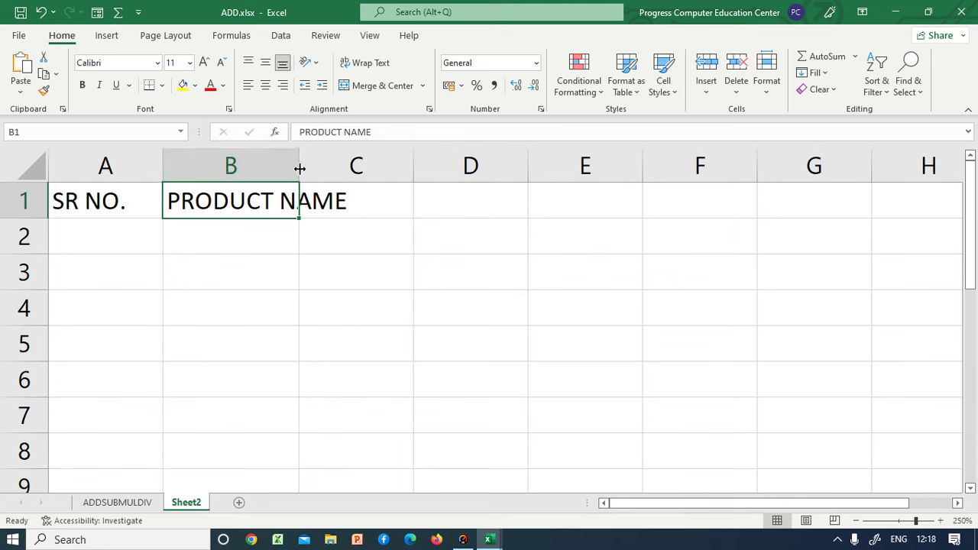
double_click(299, 168)
left_click(304, 166)
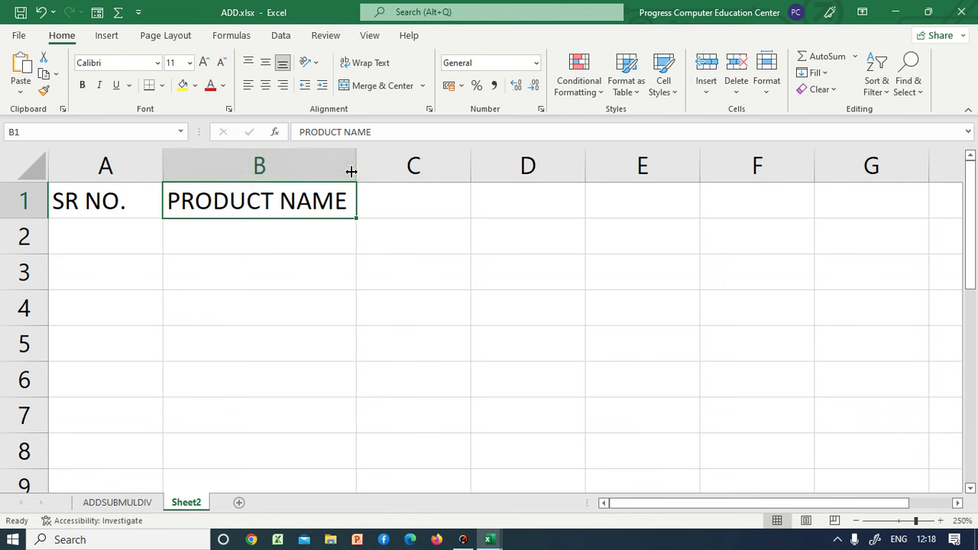
double_click(377, 265)
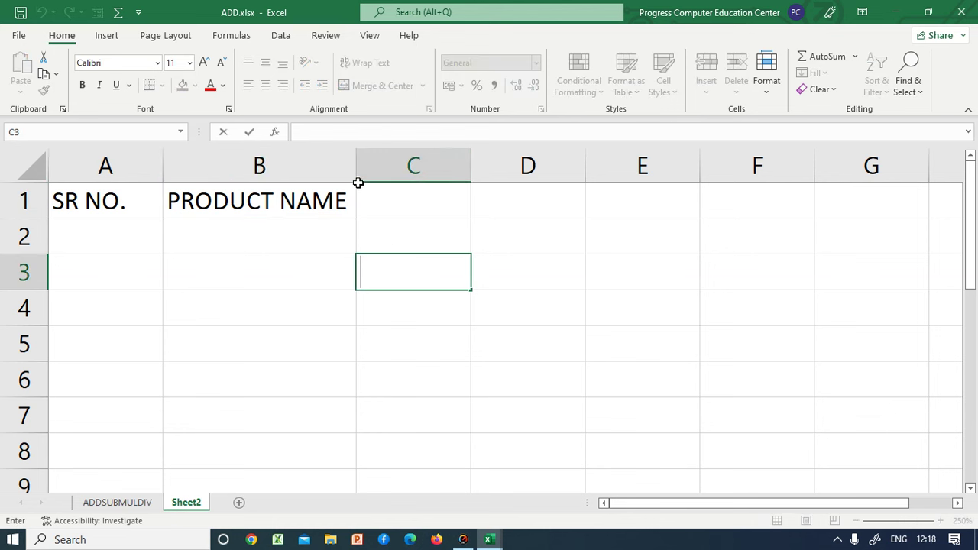
left_click_drag(356, 169, 355, 169)
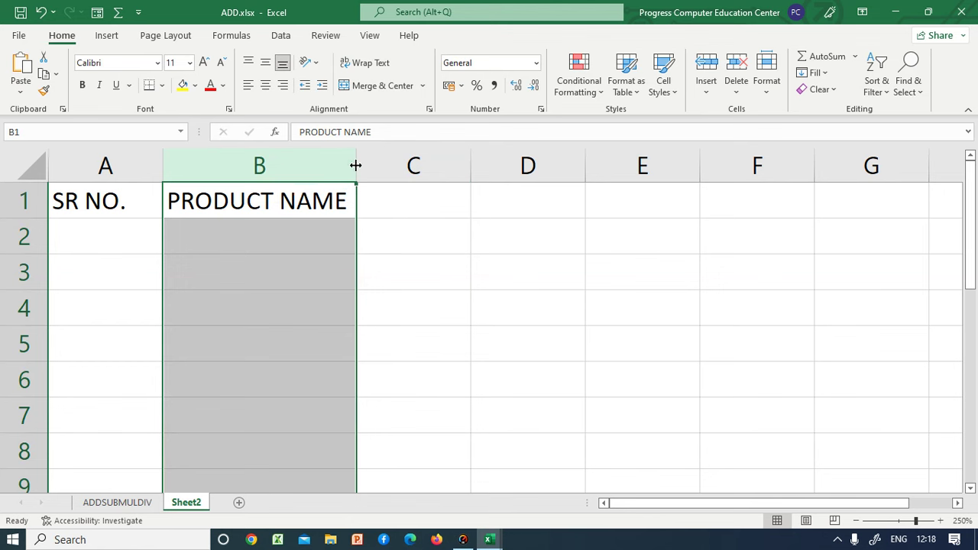
left_click(419, 236)
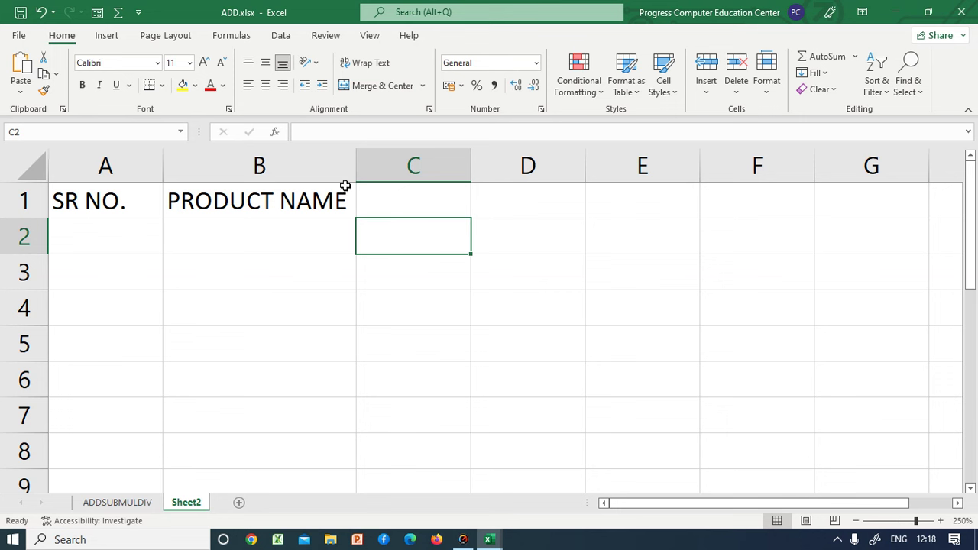
Drag column B's right edge out to about 14.86 so PRODUCT NAME fits
left_click_drag(353, 174, 302, 183)
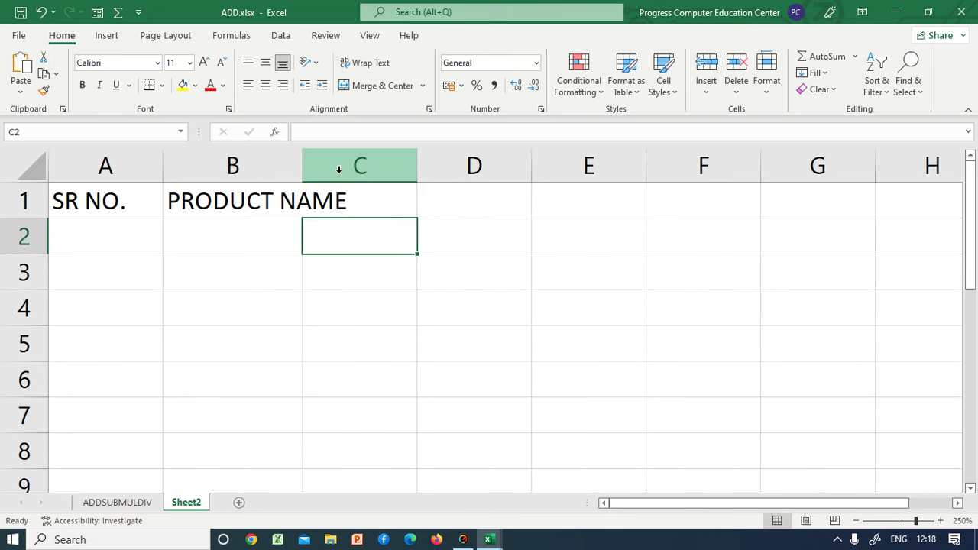
left_click(361, 272)
left_click(270, 164)
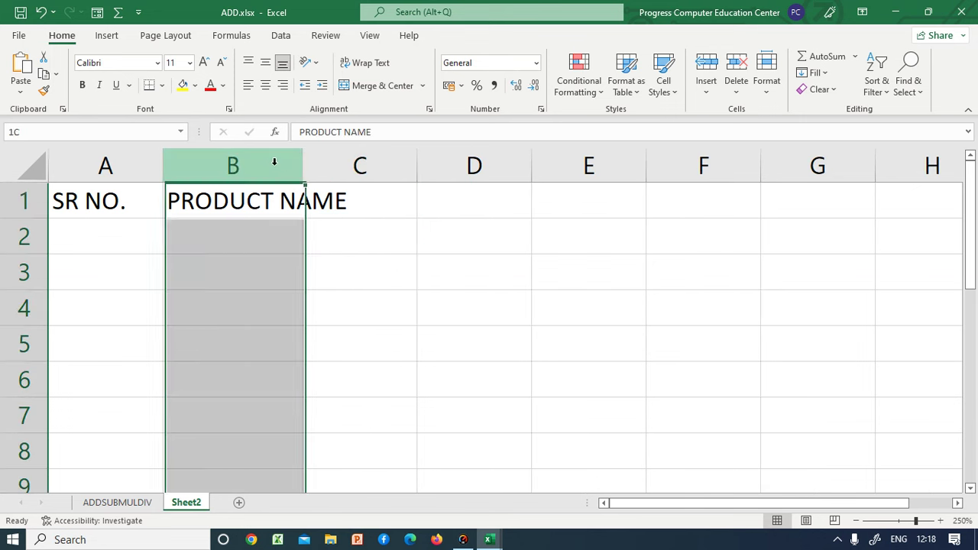
left_click_drag(301, 163, 357, 183)
left_click(389, 245)
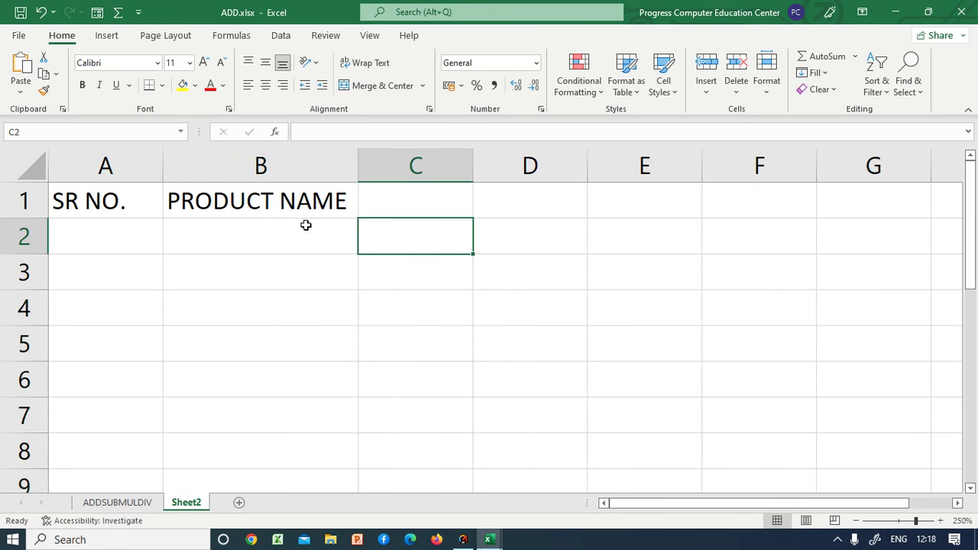
Enter QUANTITY in C1 and widen column C to fit it
double_click(398, 195)
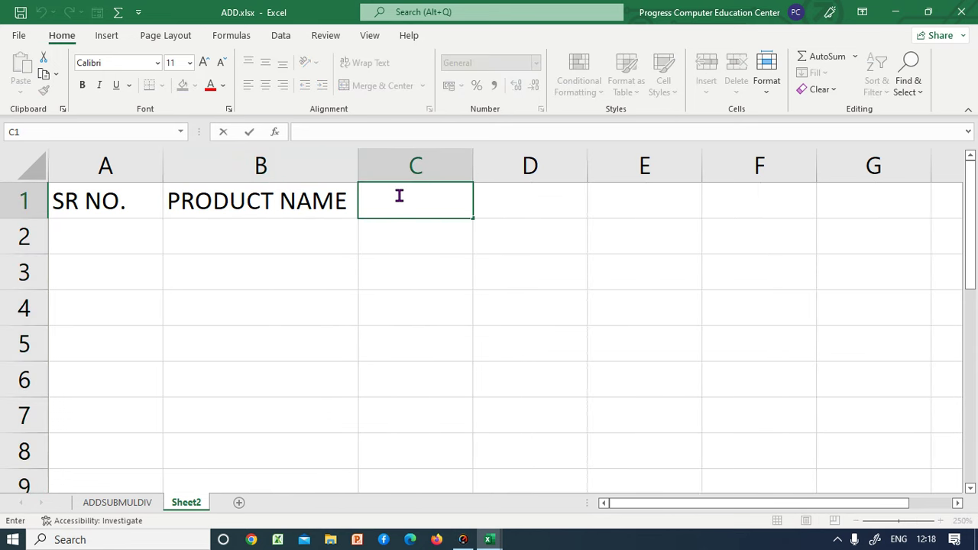
type("Q")
type("U")
type("A")
type("NTIT")
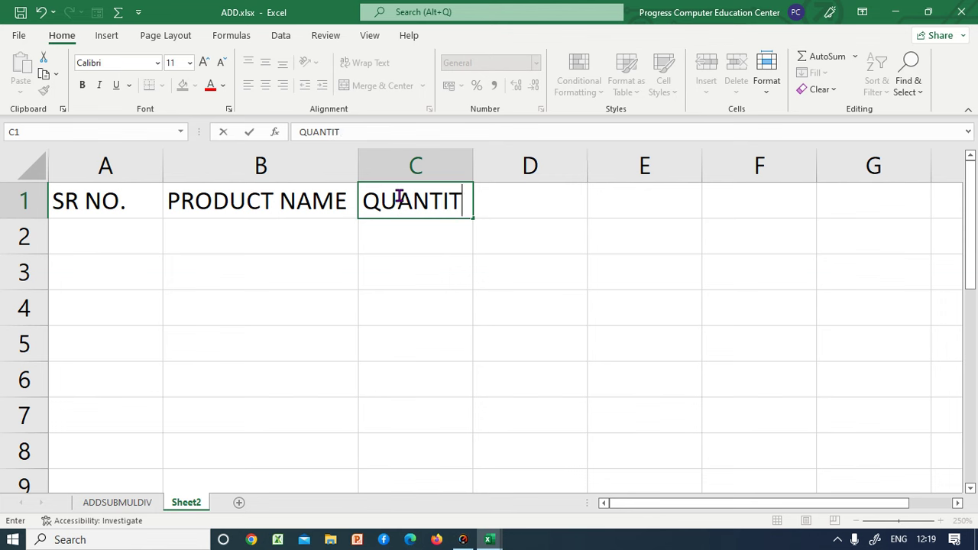
type("Y")
left_click(436, 166)
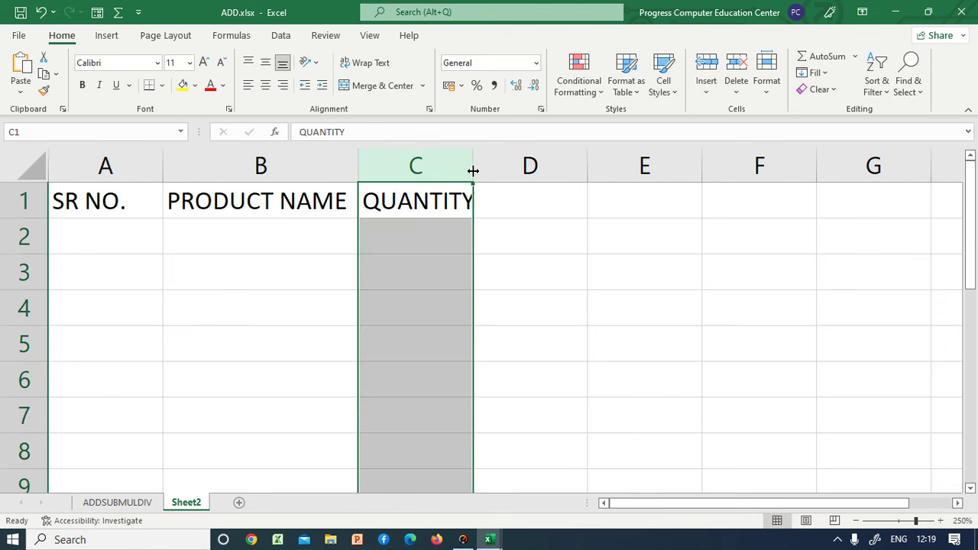
left_click_drag(474, 168, 497, 168)
Enter RATE in D1 and AMOUNT in E1, then select the header row A1:E1
double_click(540, 207)
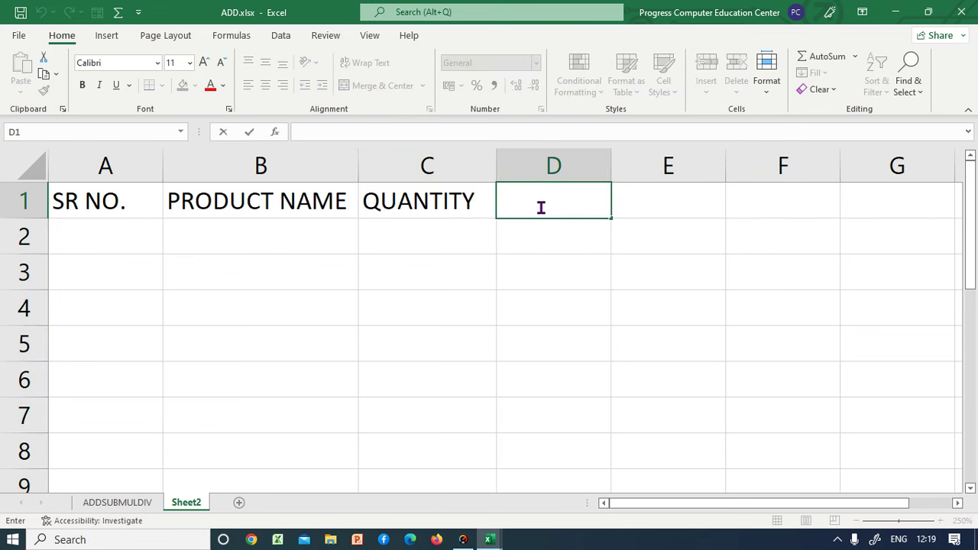
type("RAT")
type("E")
key("Tab")
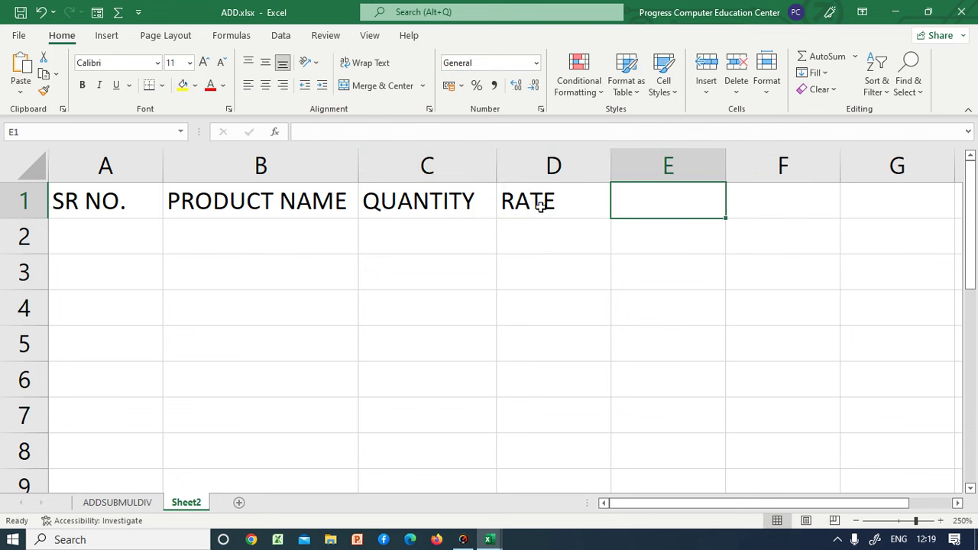
type("A")
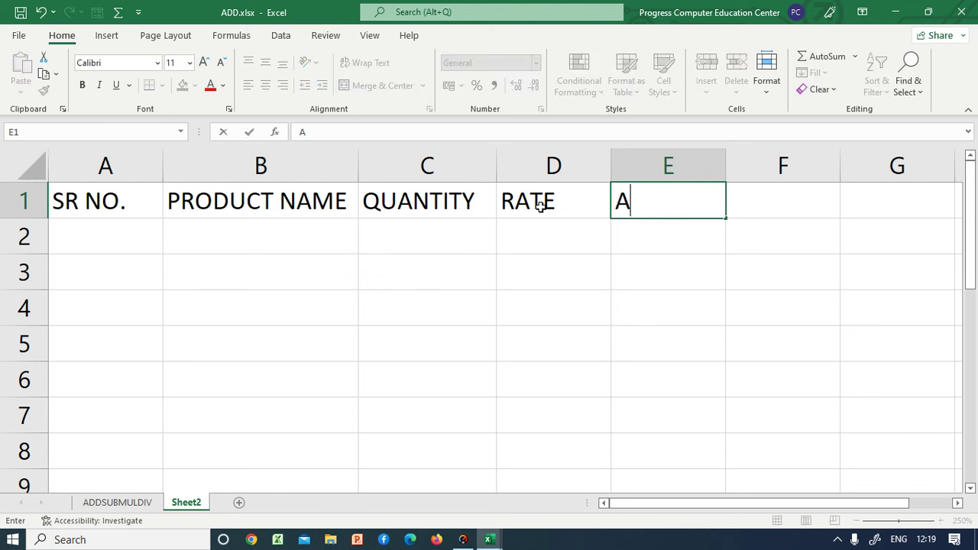
type("MO")
type("UNT")
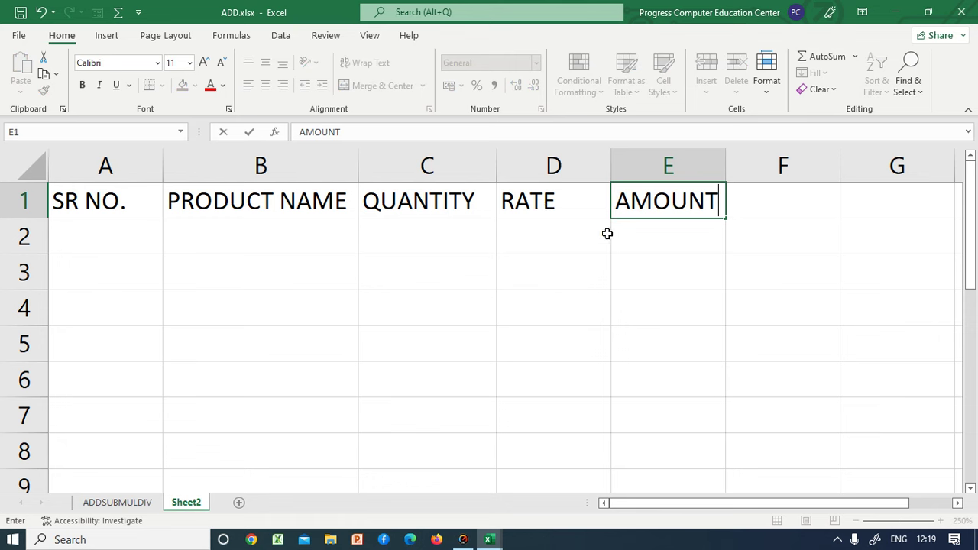
left_click(604, 300)
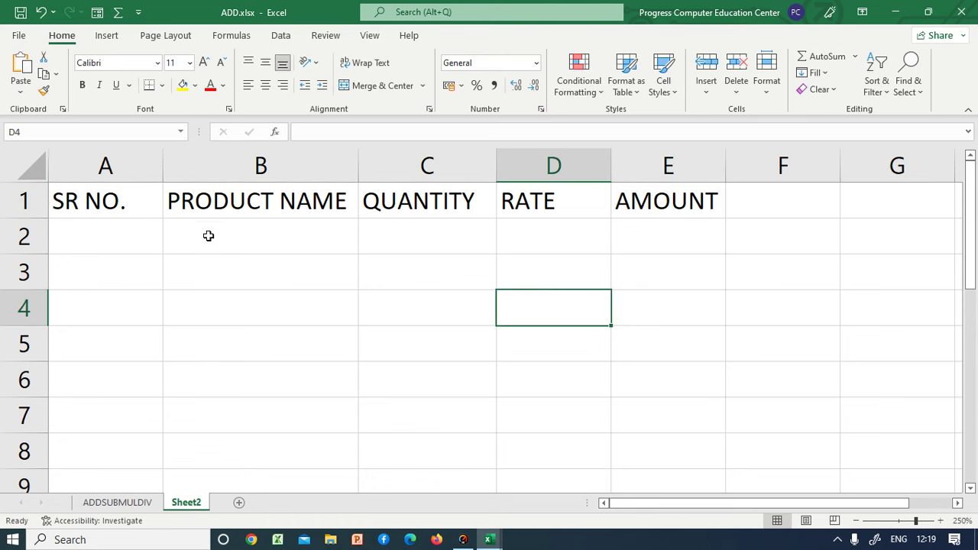
mouse_move(113, 205)
left_mouse_down()
mouse_move(432, 219)
mouse_move(664, 216)
left_mouse_up()
Enter 1 and 2 in A2:A3 and fill the serial numbers down to 8 in A9
left_click(513, 262)
left_click(117, 238)
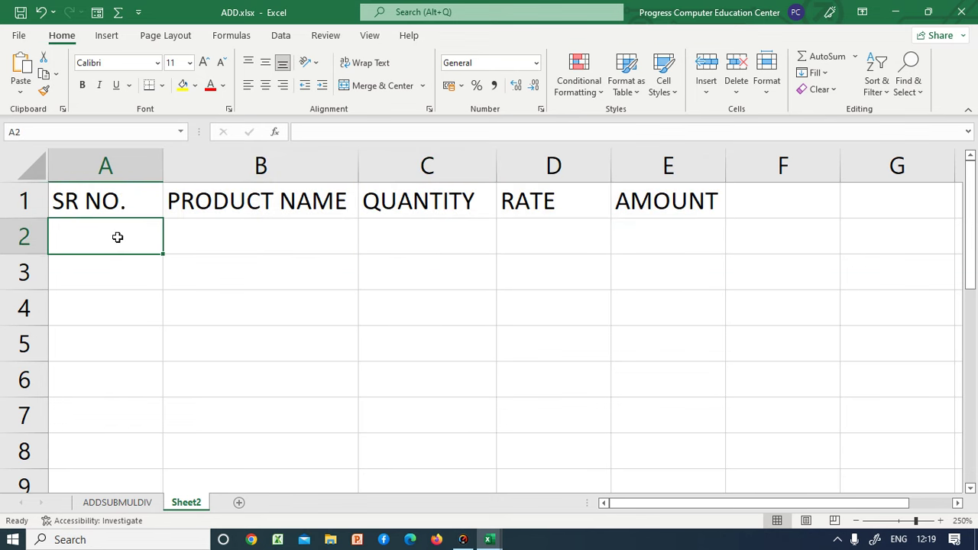
type("1")
key("Return")
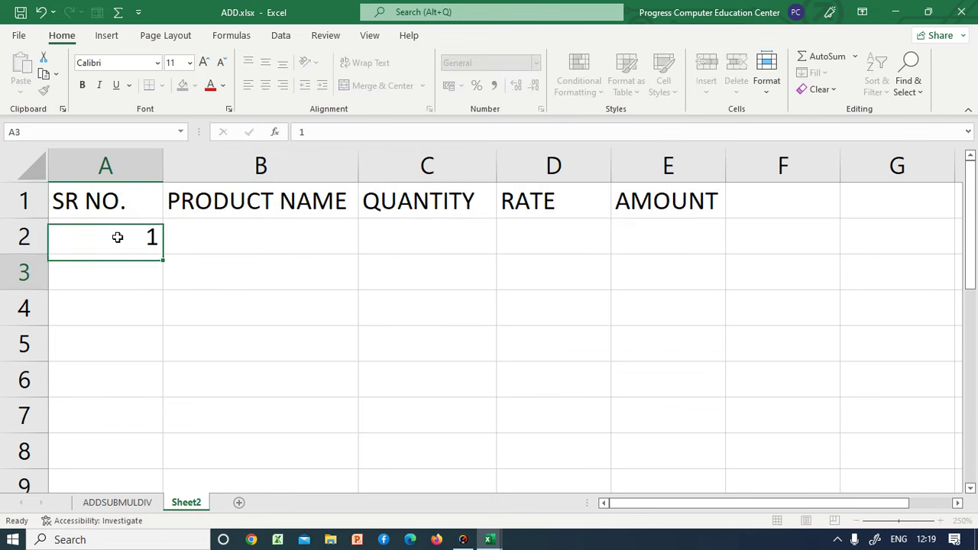
type("2")
key("Return")
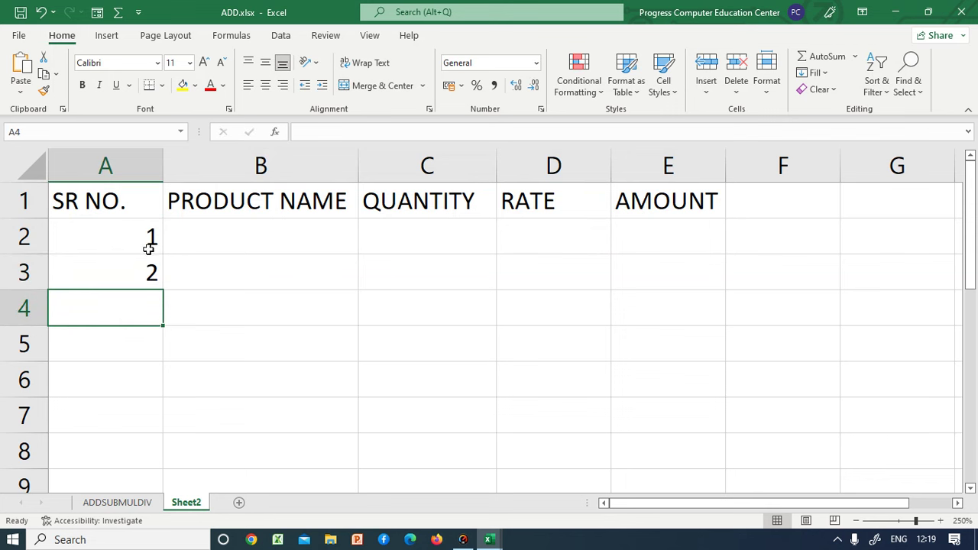
left_click(857, 521)
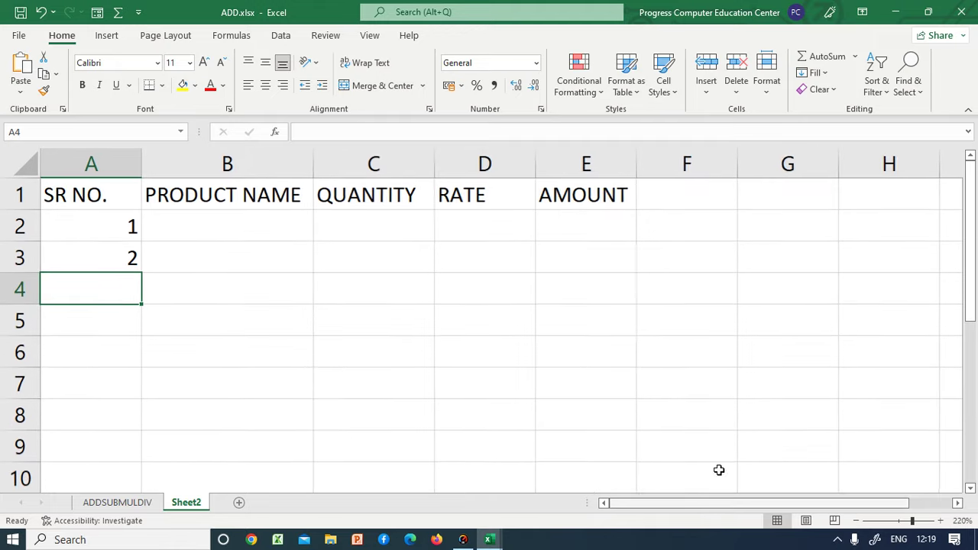
left_click(111, 230)
left_click(153, 267)
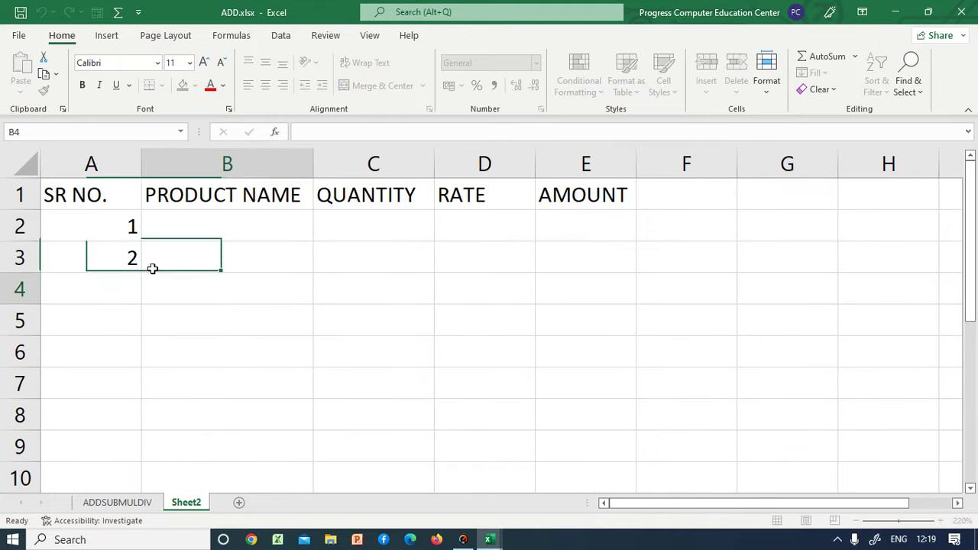
key("Return")
left_click_drag(115, 222, 141, 466)
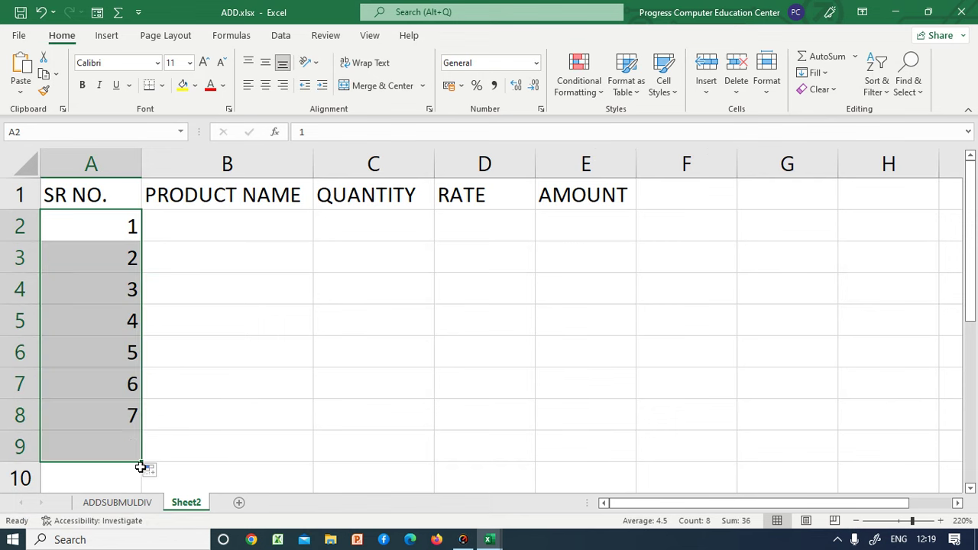
left_click(188, 228)
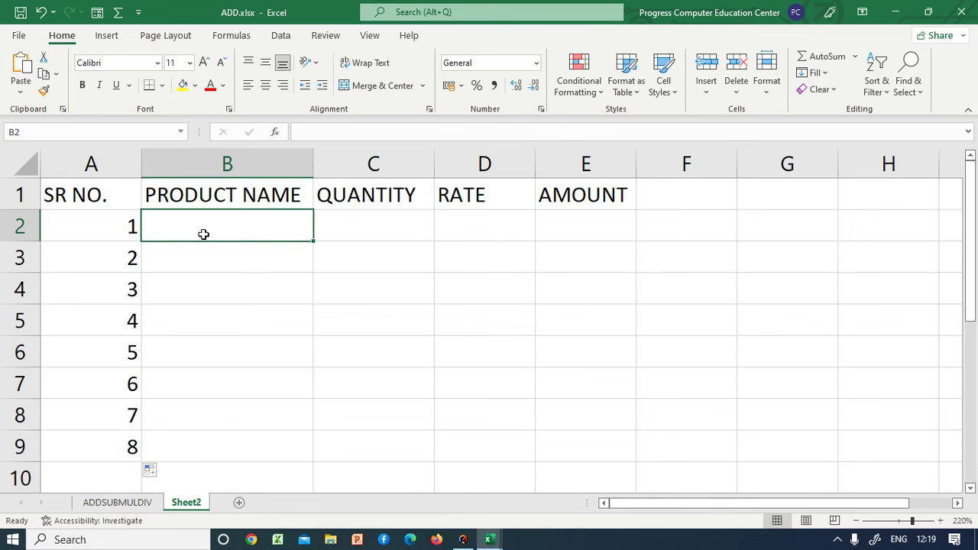
Enter MONITOR, PRINTER and SPEAKER in B2:B4
type("MONI")
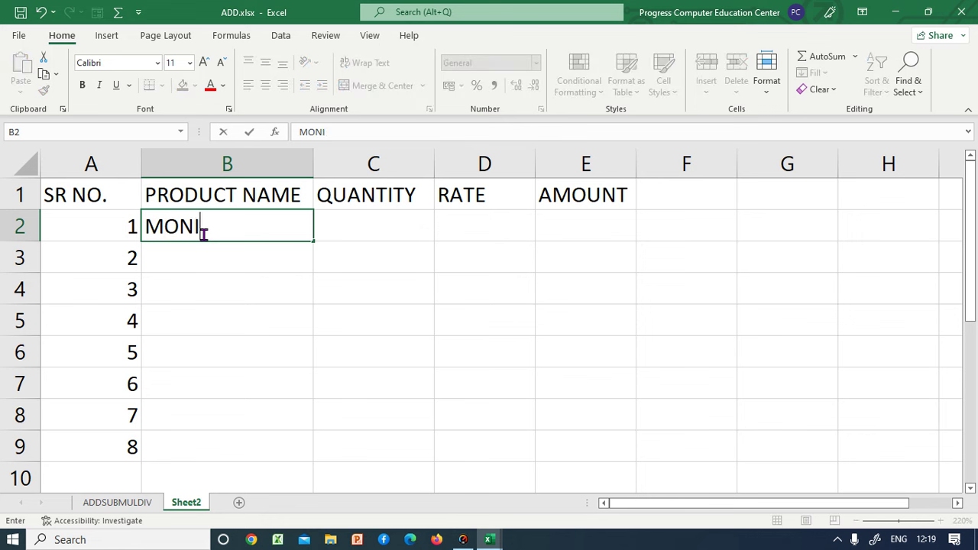
type("TOR")
key("Return")
type("CPU")
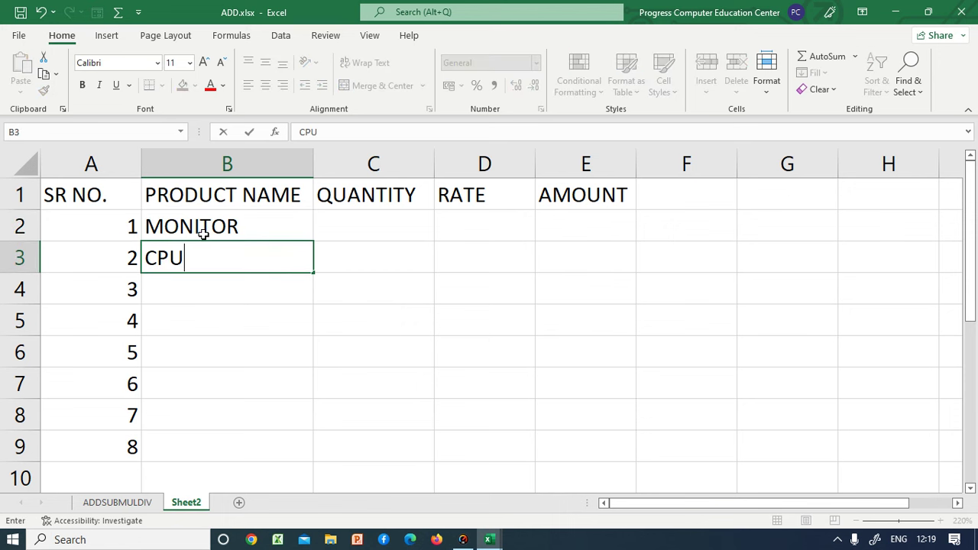
key("Return")
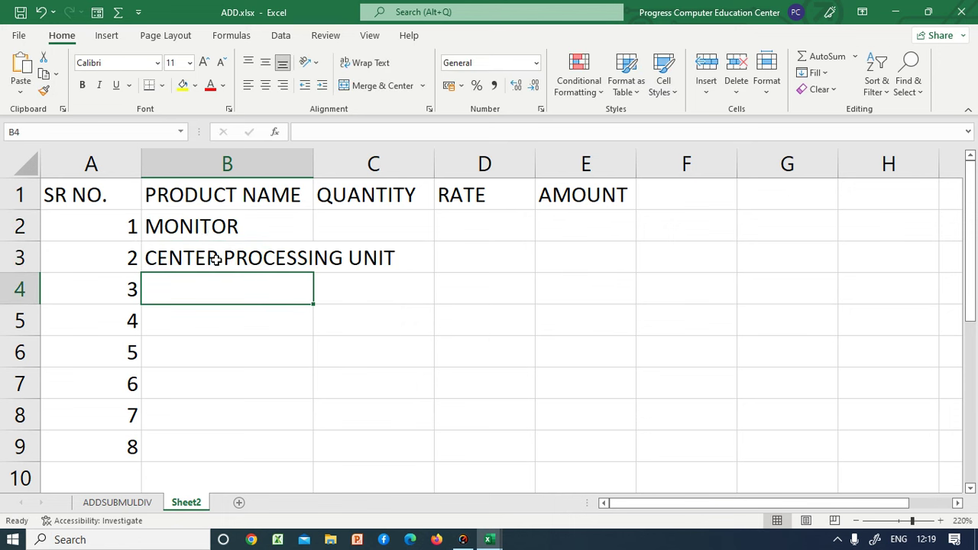
left_click(216, 259)
type("M")
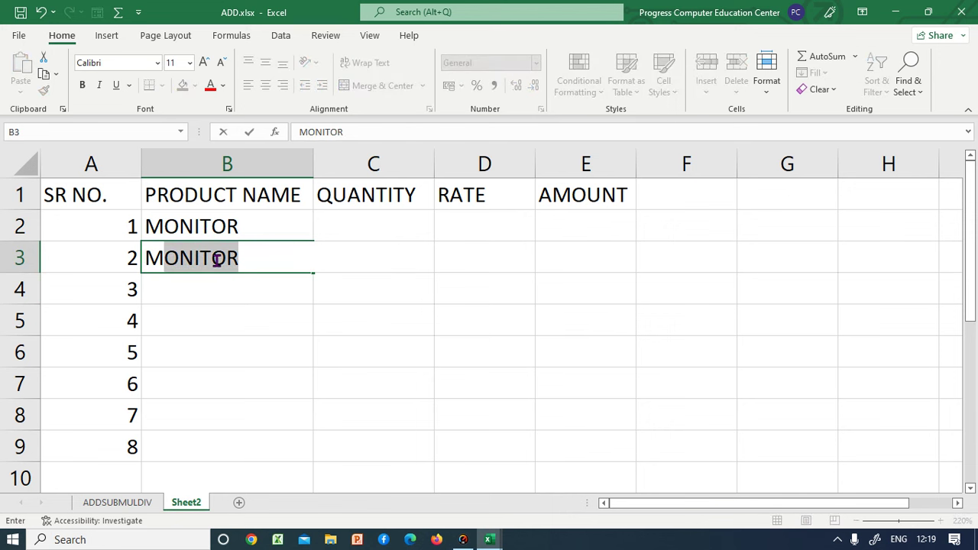
key("BackSpace")
key("BackSpace")
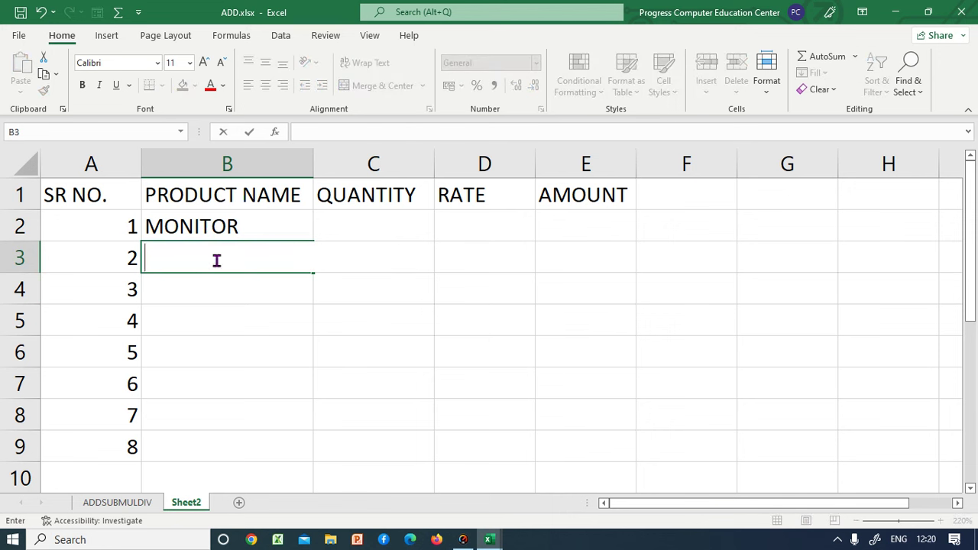
type("PRINT")
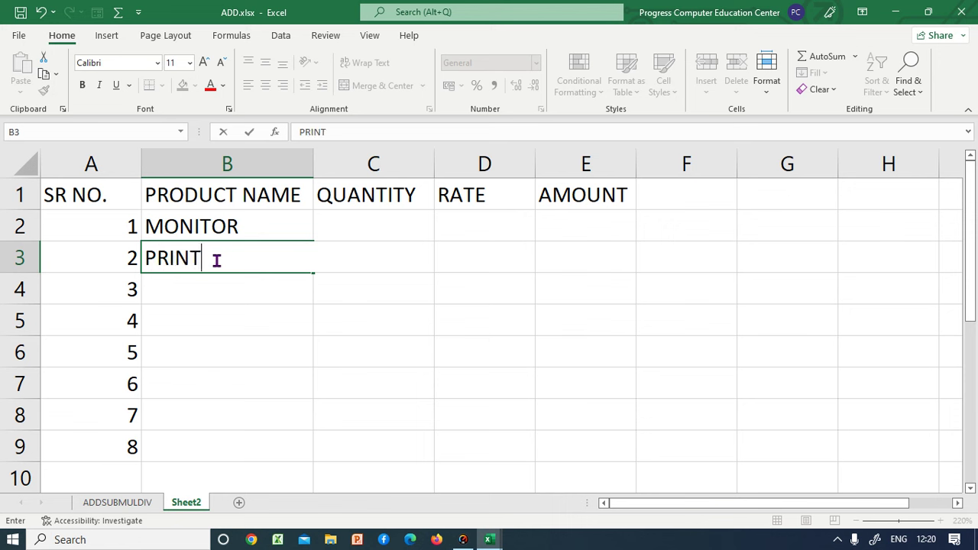
type("ER")
key("Return")
type("S")
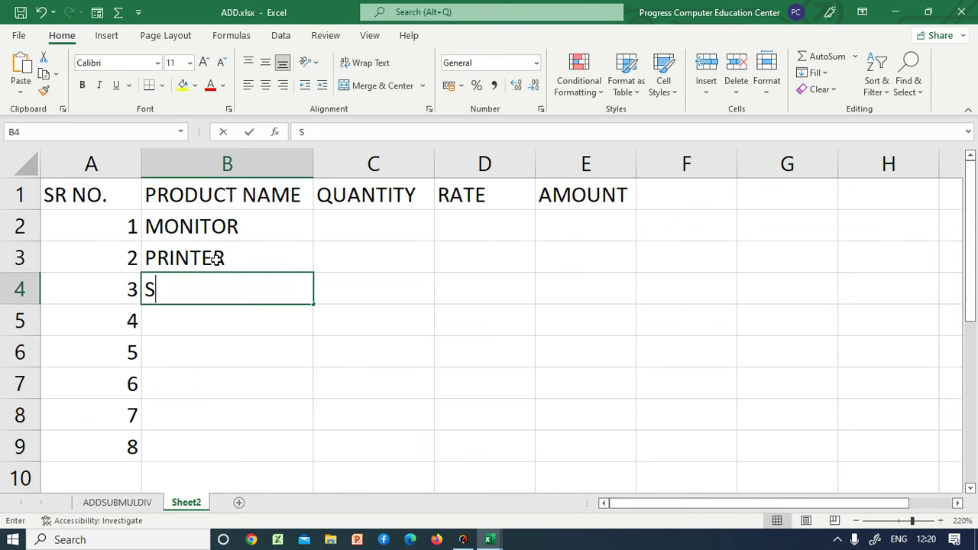
type("PEAK")
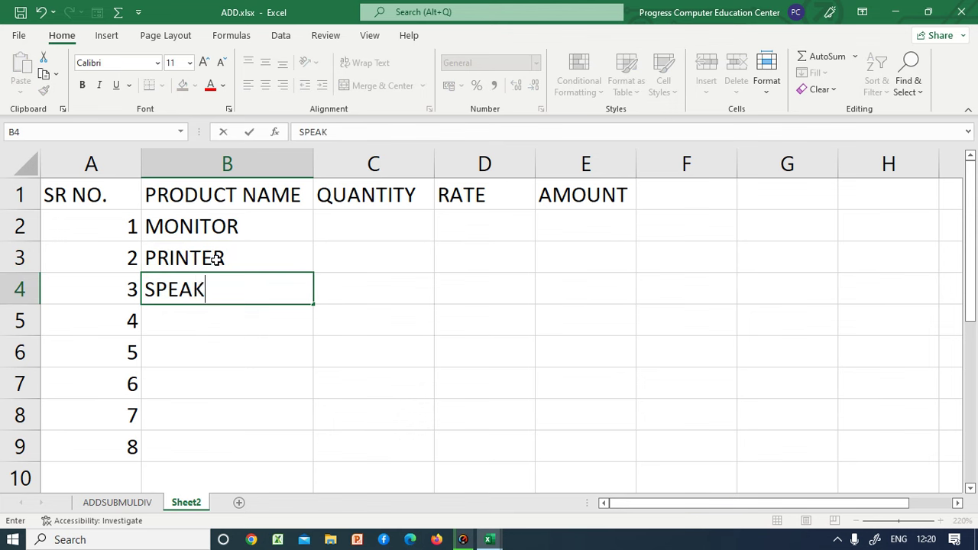
type("ER")
key("ctrl+Return")
key("Return")
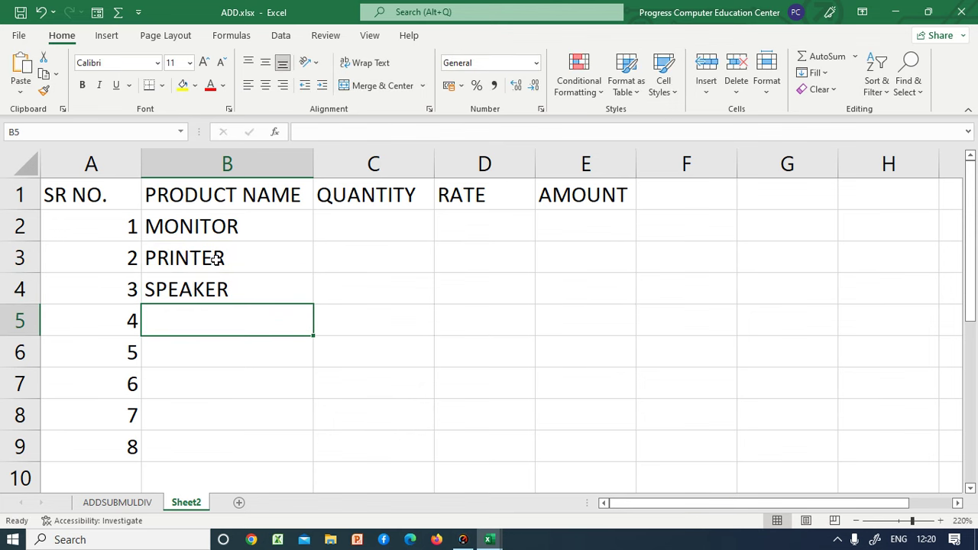
Enter KEYBOARD in B5 and CPU in B6, undoing the autocomplete expansion
type("PR")
key("BackSpace")
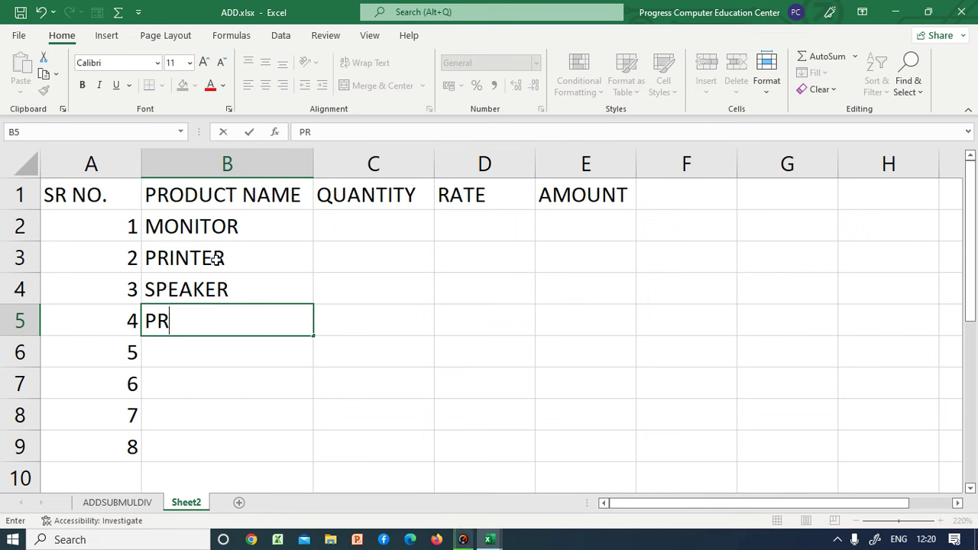
key("BackSpace")
key("BackSpace")
type("KEYB")
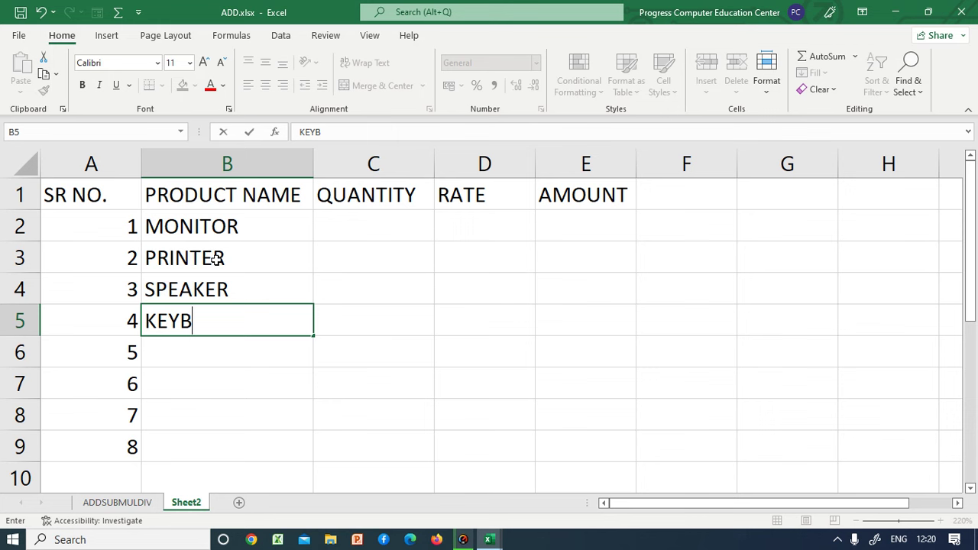
type("OARD")
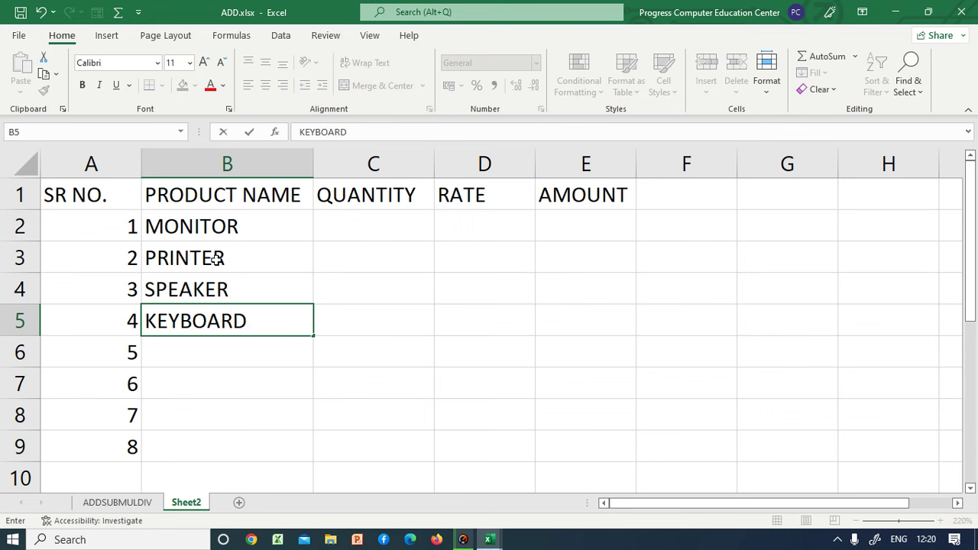
key("Return")
type("C")
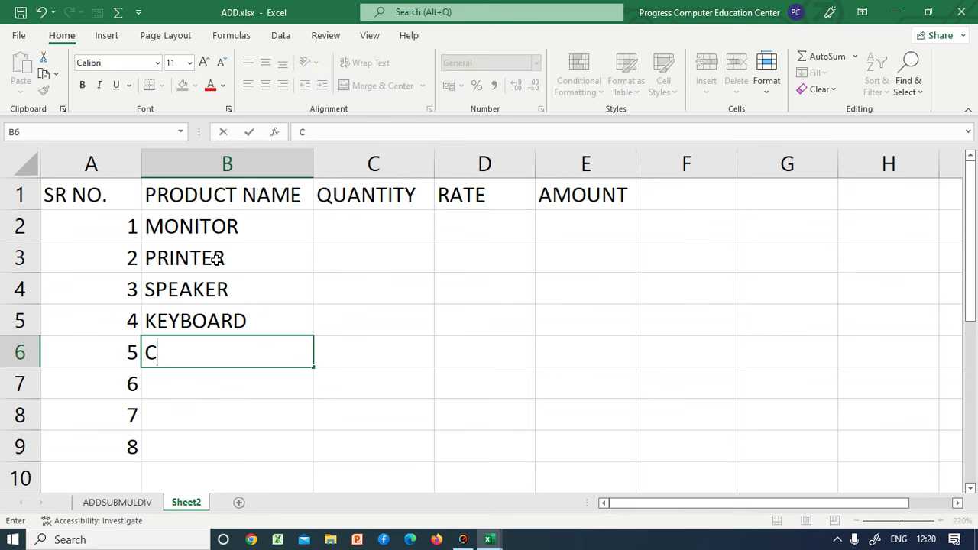
type("PU")
key("Return")
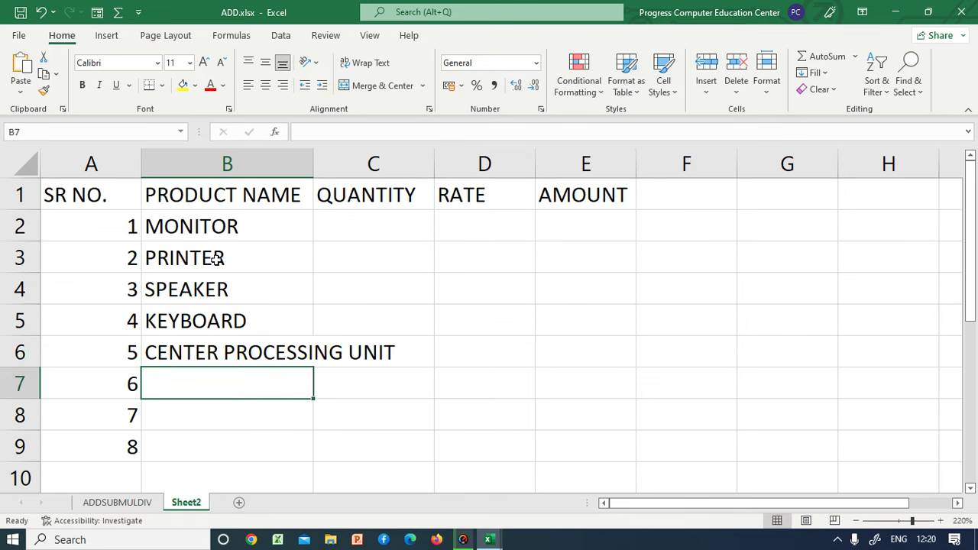
key("ctrl+z")
type("C")
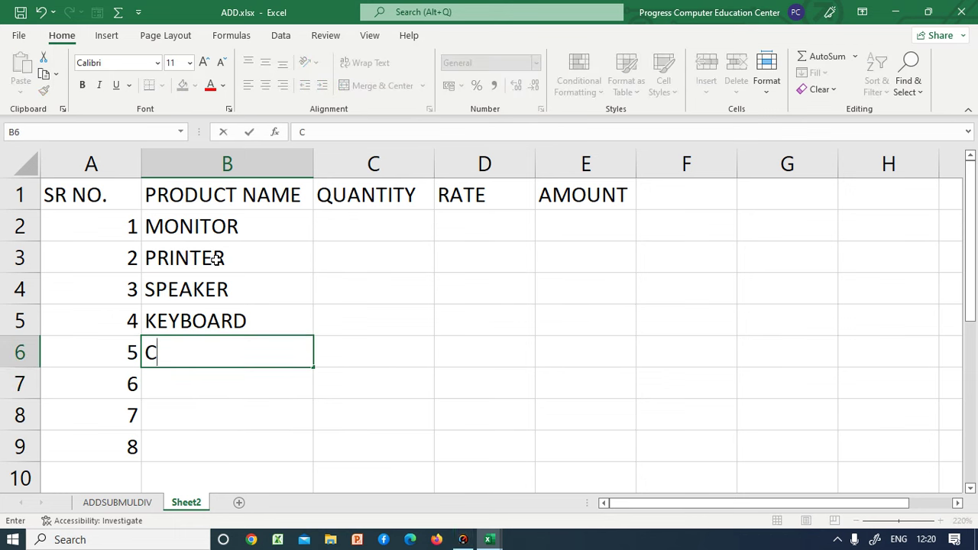
type("PU")
key("Return")
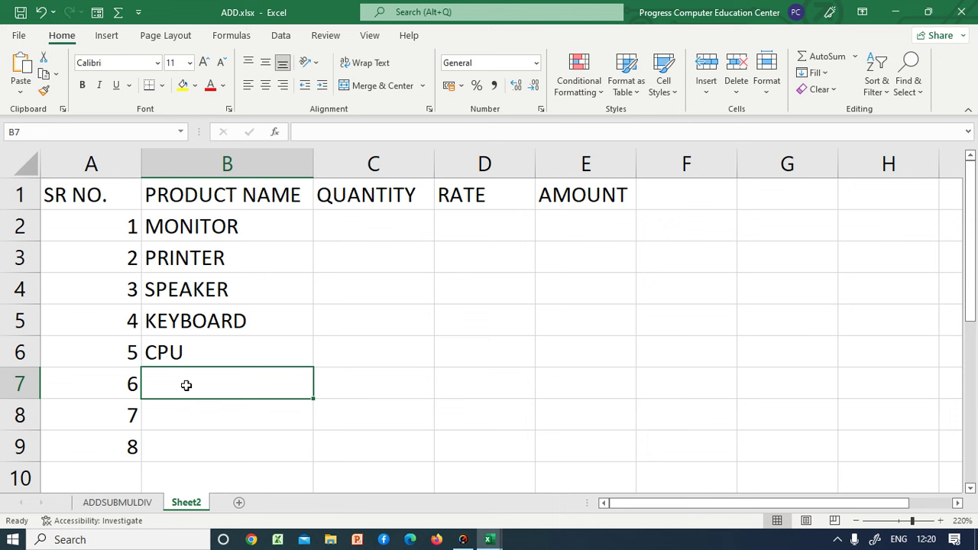
Enter MOUSE, SSD and HDD in B7:B9 and select the product names B2:B9
double_click(185, 386)
type("MP")
key("BackSpace")
type("O")
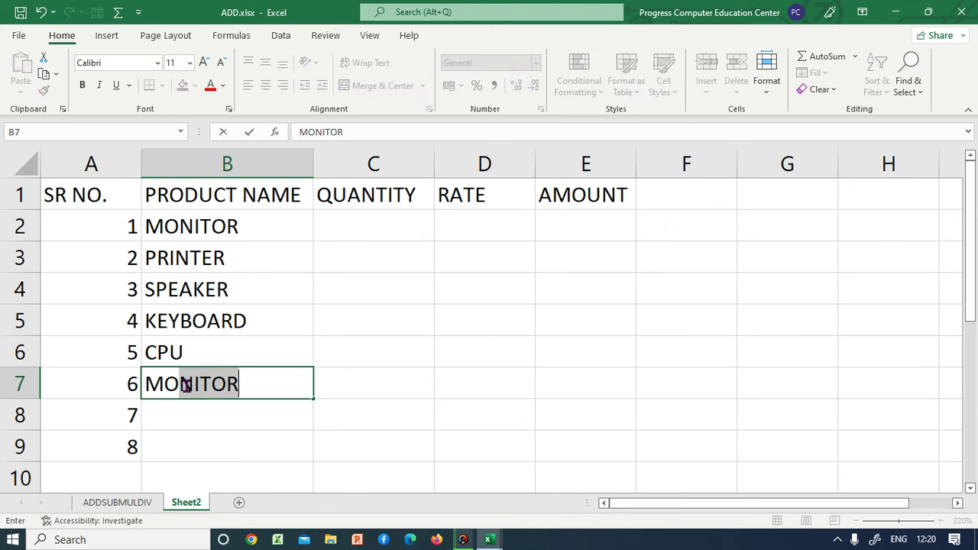
type("U")
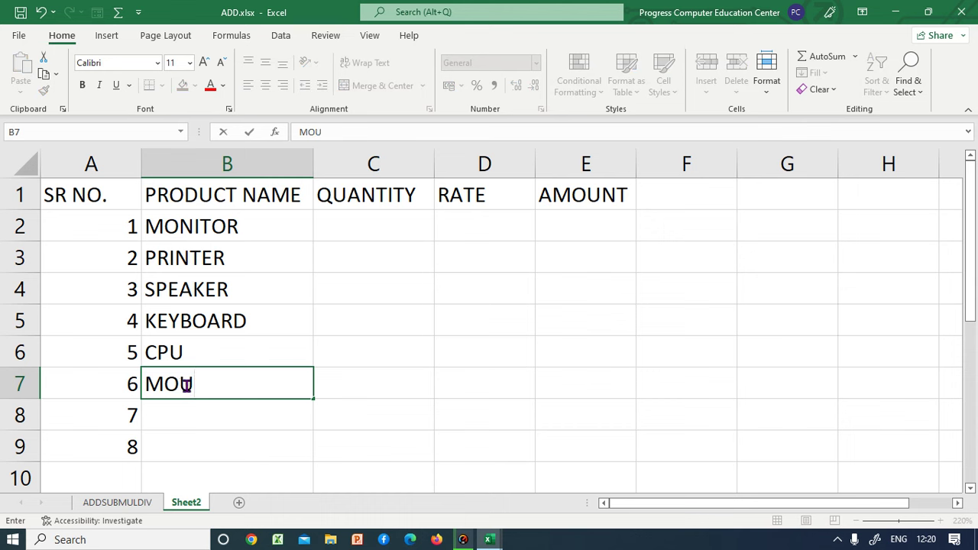
type("SE")
key("Return")
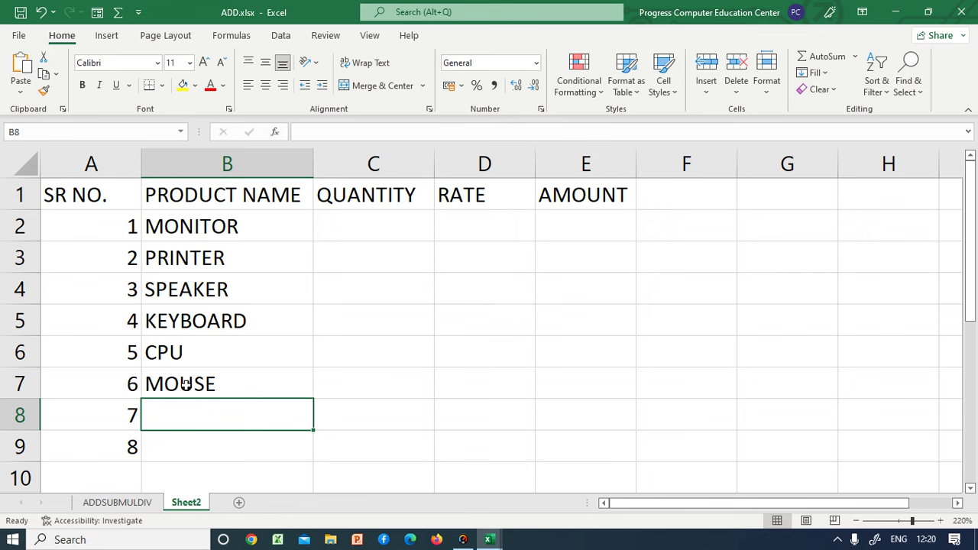
type("S")
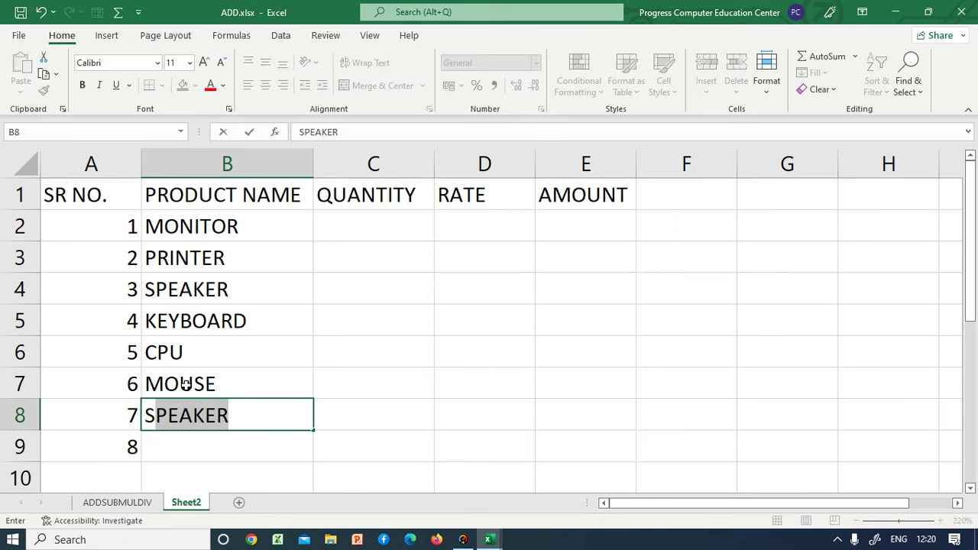
type("SD")
key("Return")
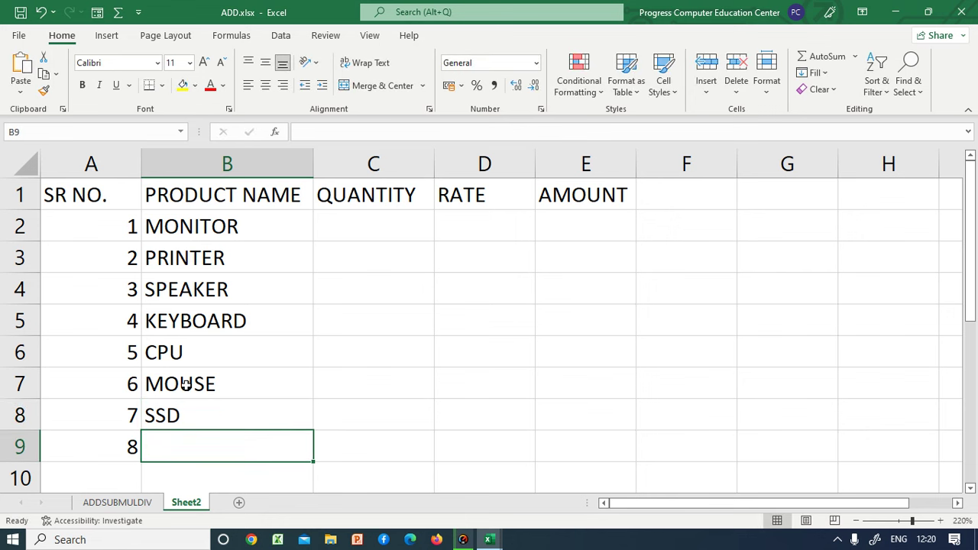
type("HDD")
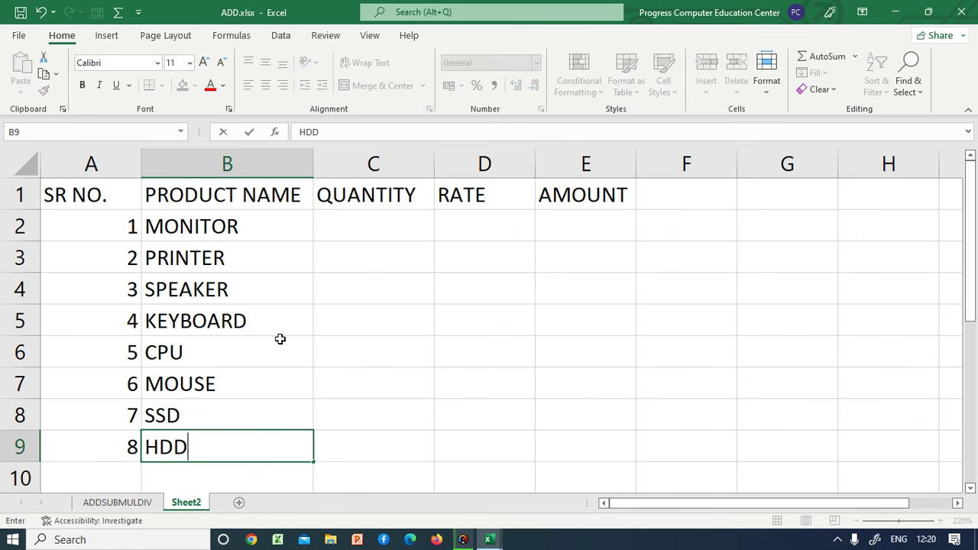
left_click(364, 234)
left_click_drag(192, 227, 191, 450)
left_click(364, 233)
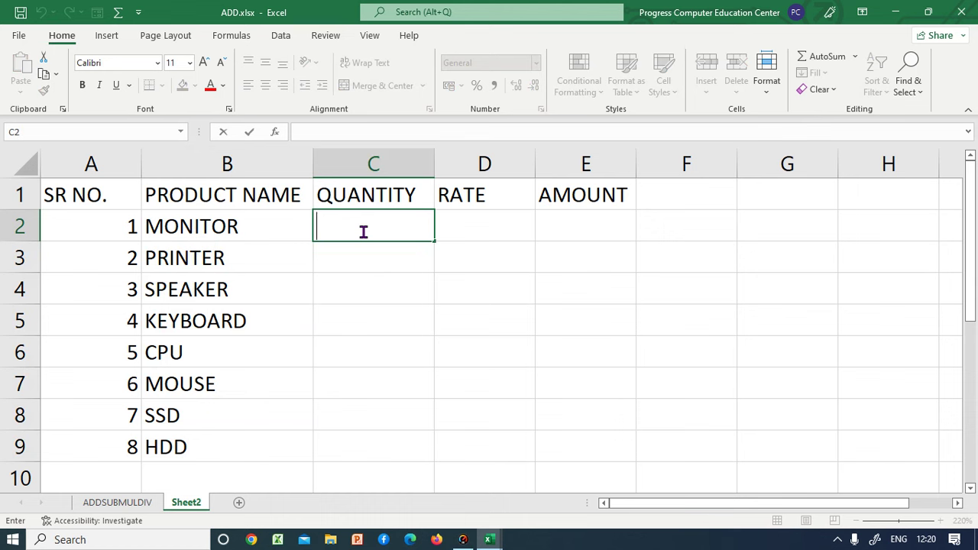
Enter quantities 5, 3, 5, 10, 5, 8 and 7 down column C for MONITOR through SSD
type("5")
key("Return")
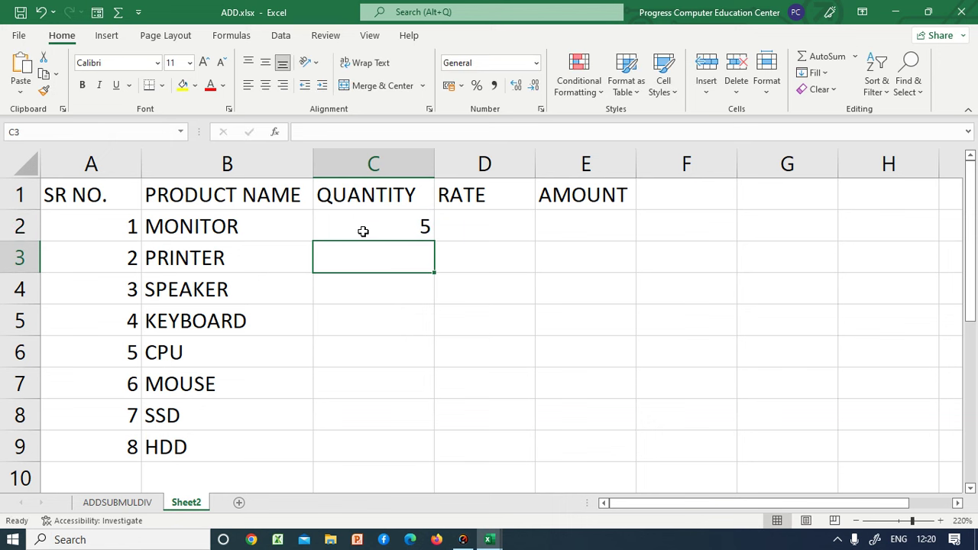
type("3")
key("Return")
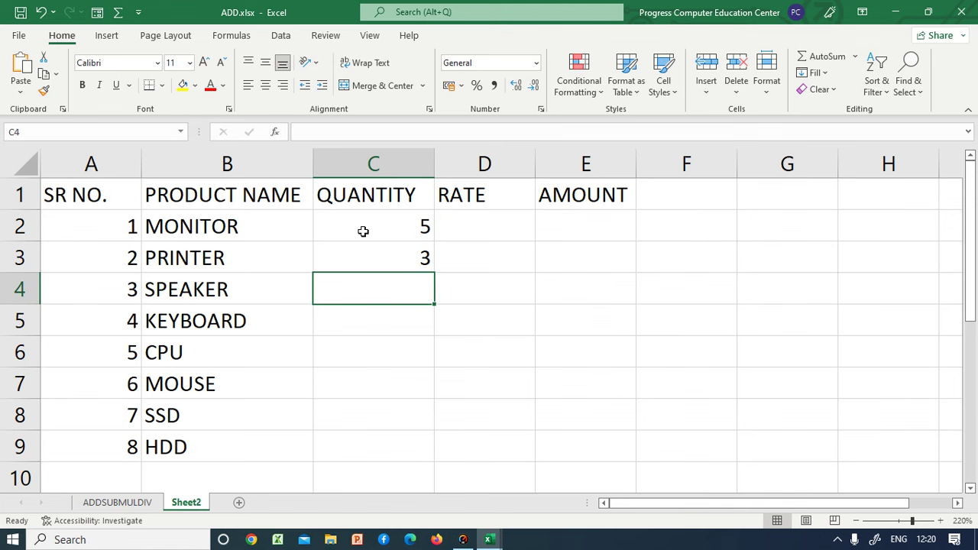
type("5")
key("Return")
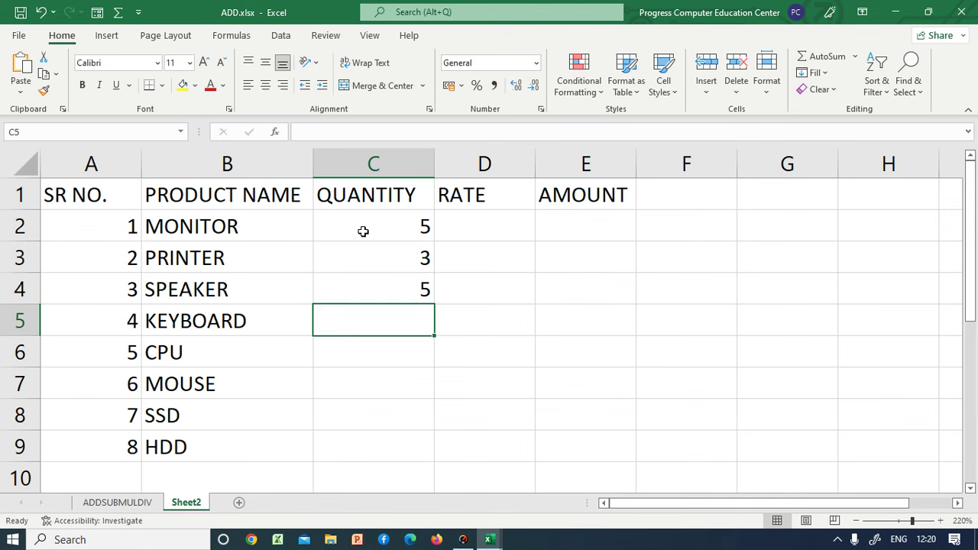
type("10")
key("Return")
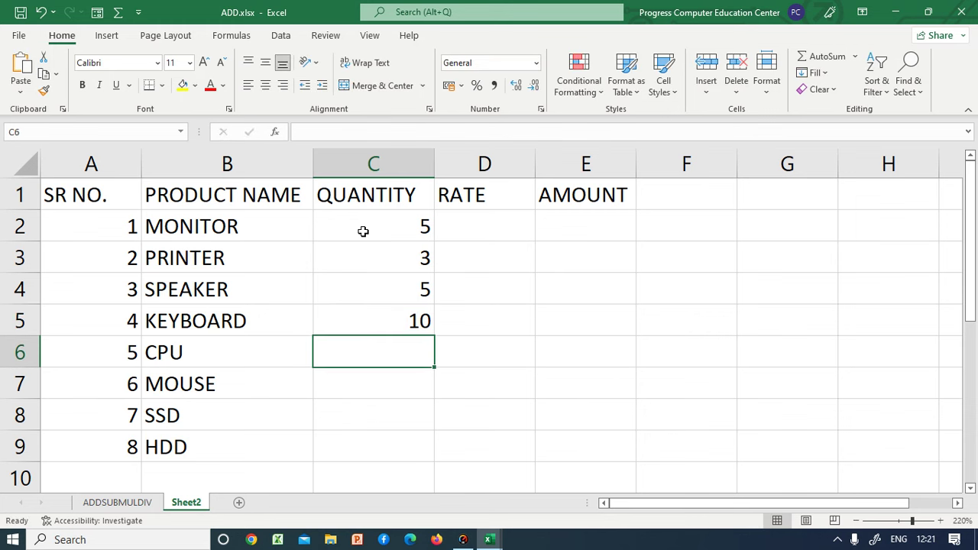
type("5")
key("Return")
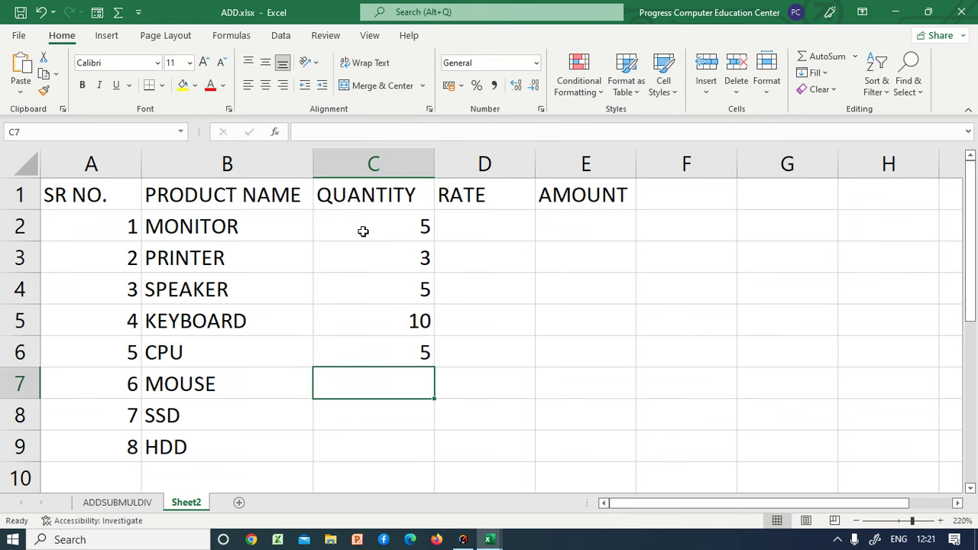
type("8")
key("Return")
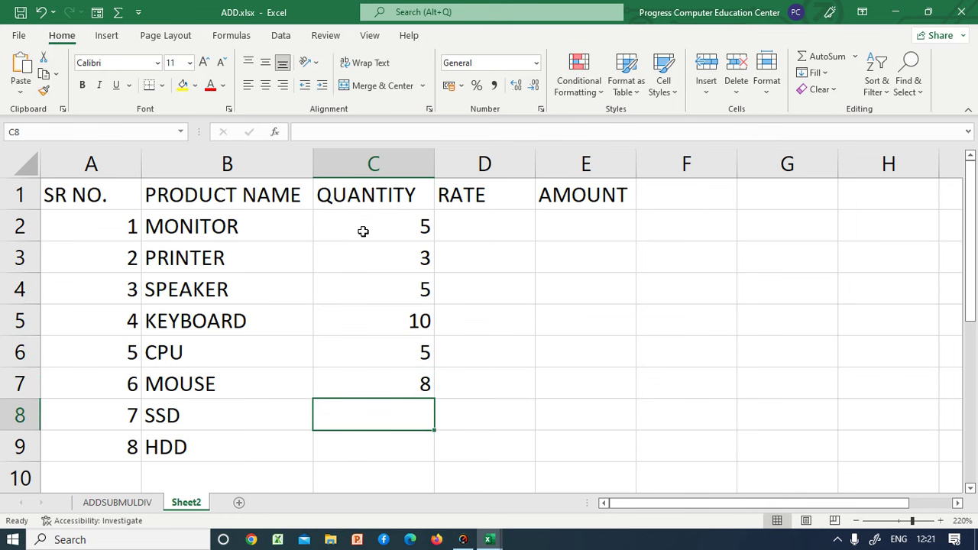
type("7")
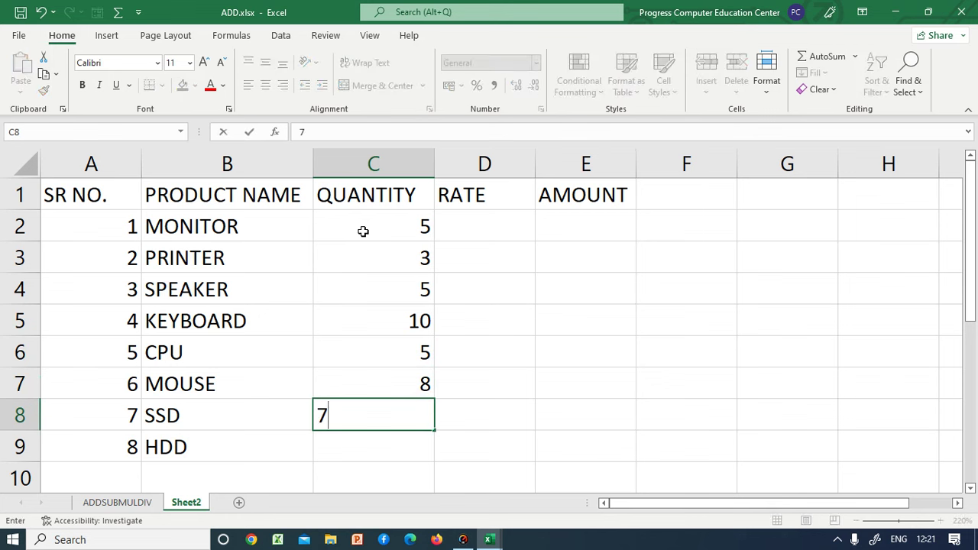
key("Return")
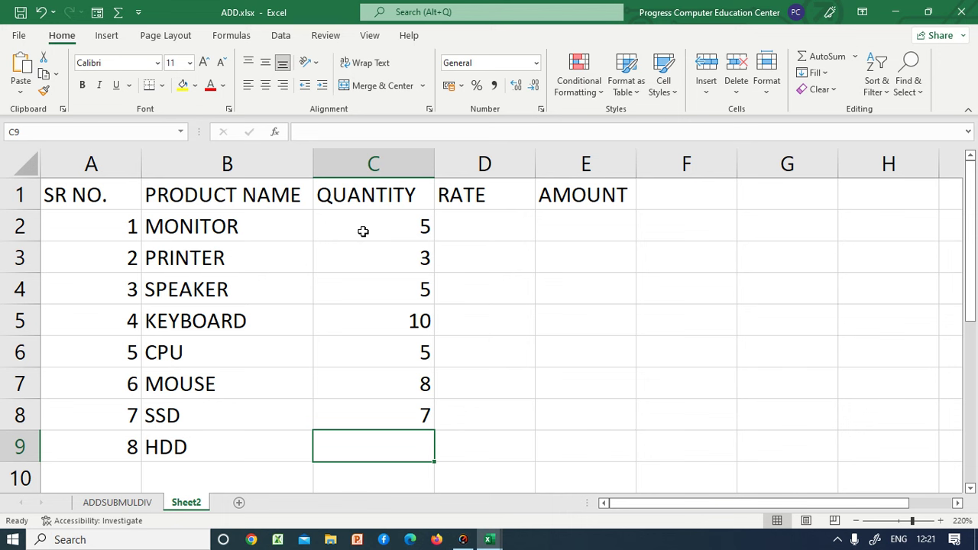
Enter HDD's quantity 5, then rates 6500, 15500 and 5000 in D2:D4
type("5")
left_click(470, 232)
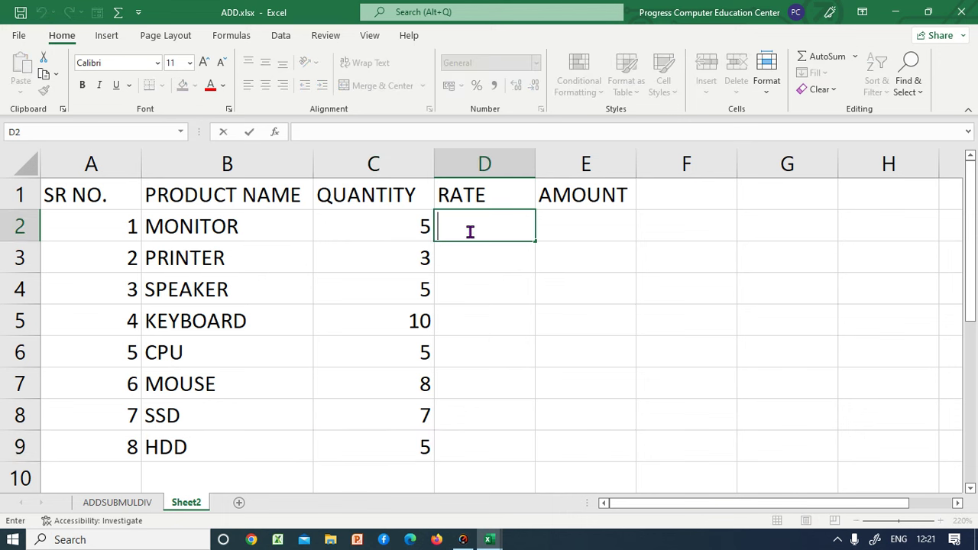
type("6")
type("500")
left_click(455, 260)
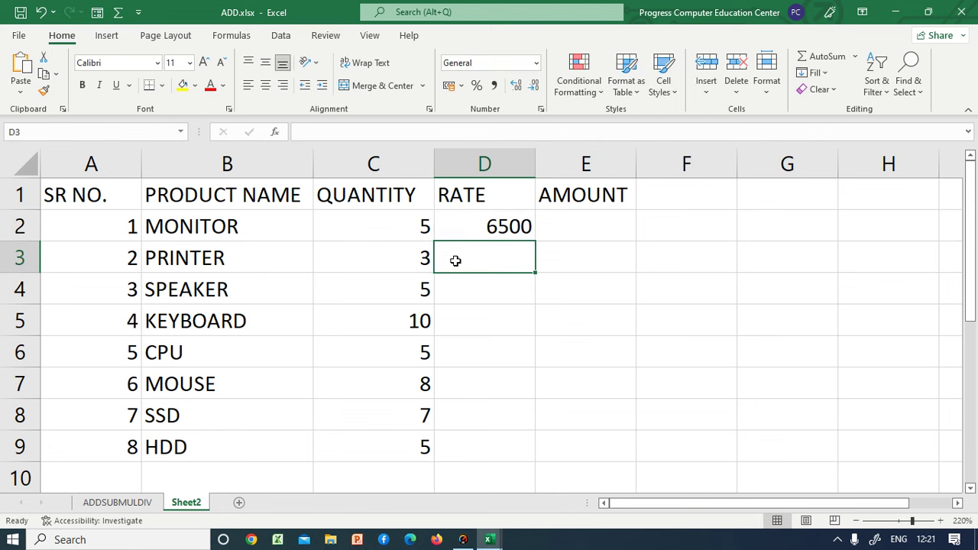
type("15500")
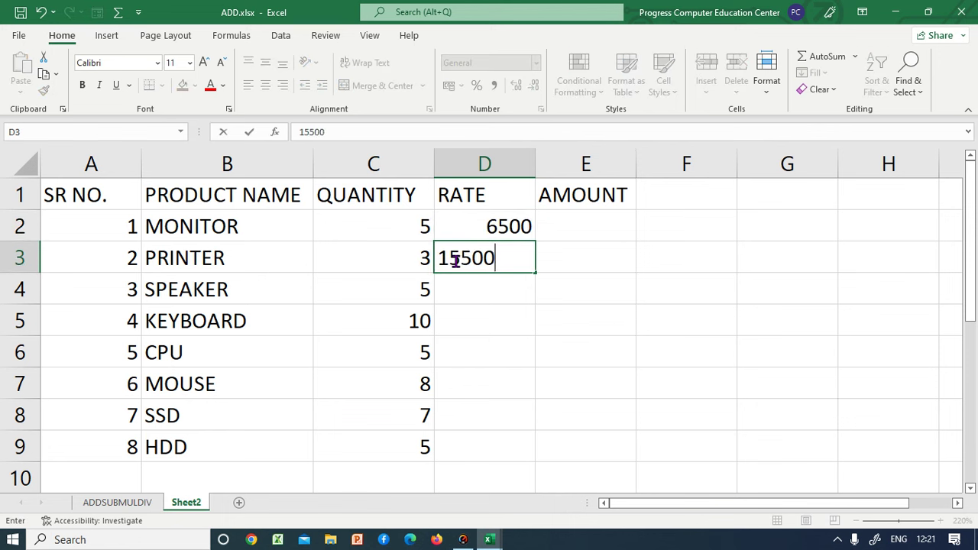
key("Return")
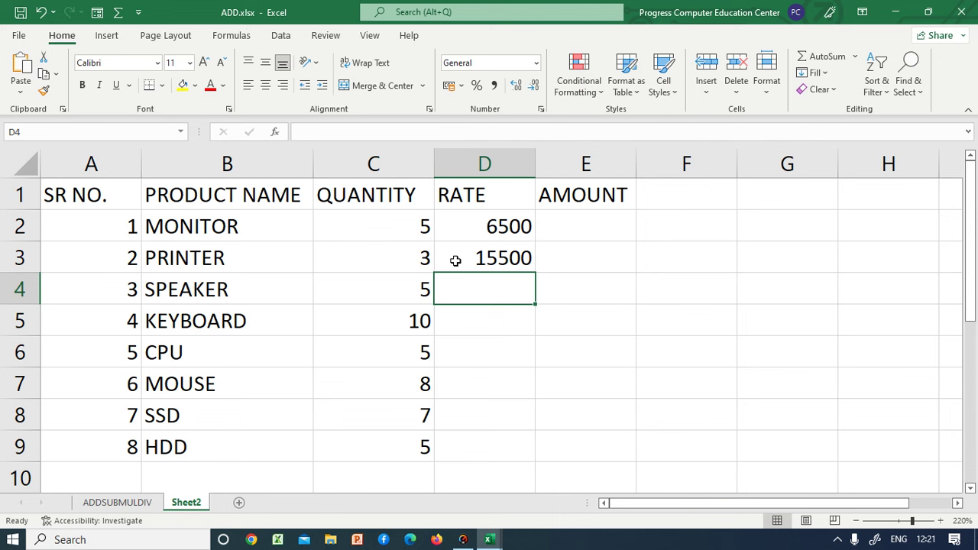
type("50")
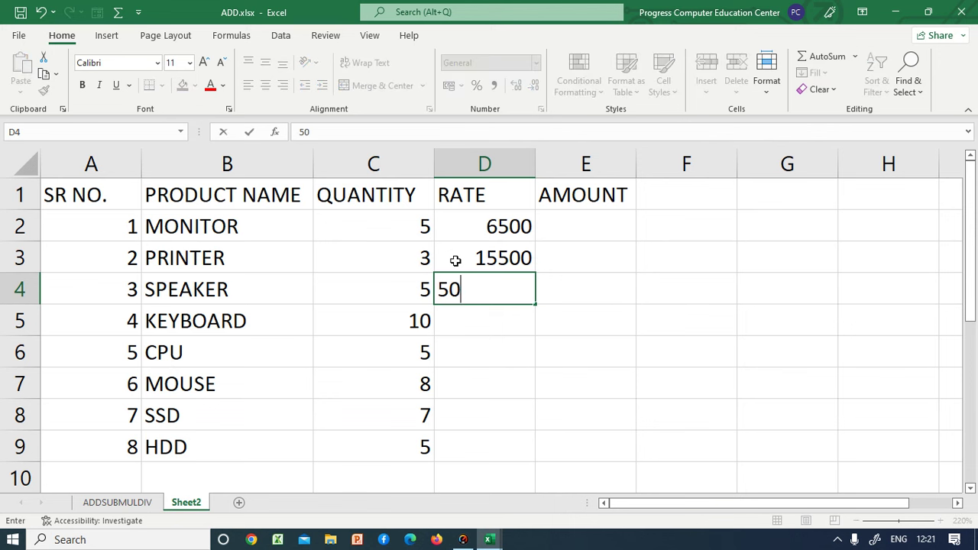
type("00")
key("Return")
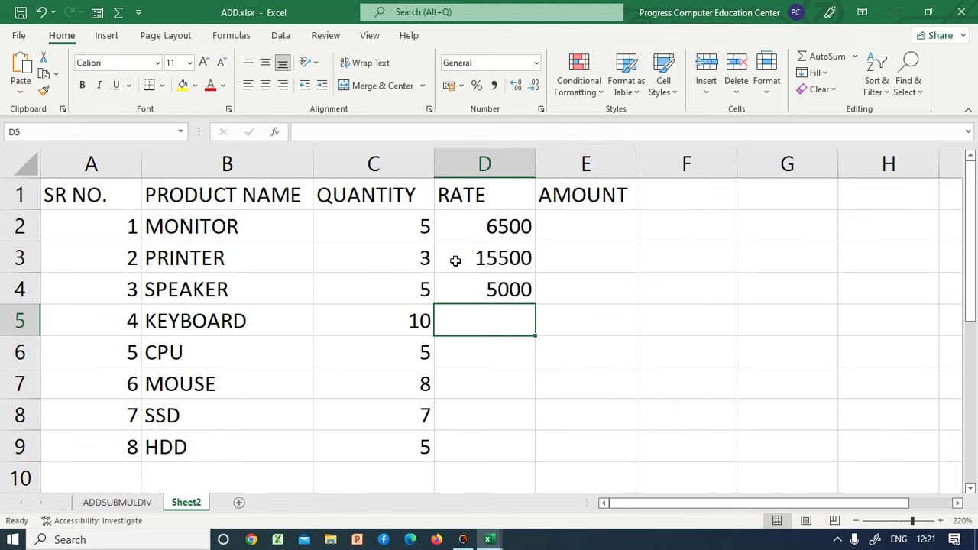
Enter rates 500, 18500, 150, 1400 and 1200 down D5:D9
type("500")
key("Return")
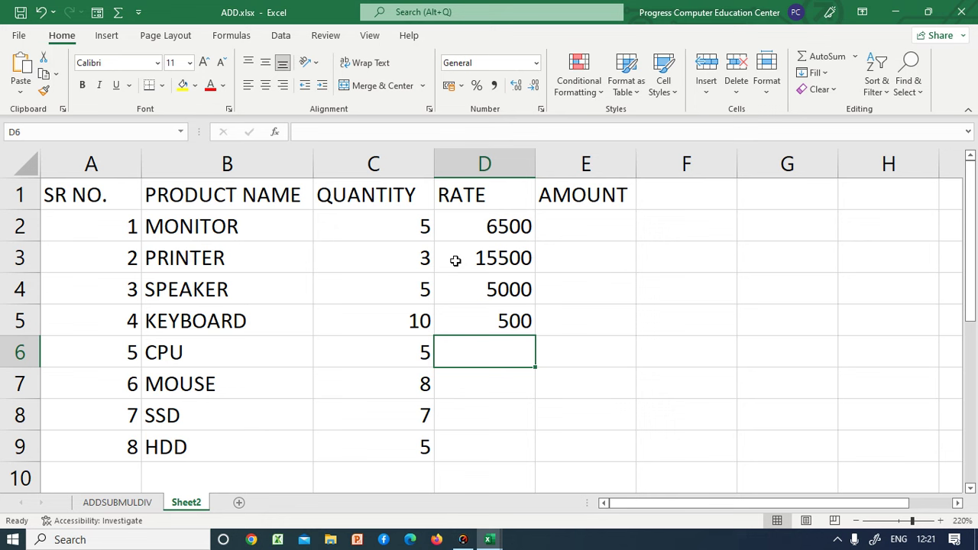
type("1")
type("8500")
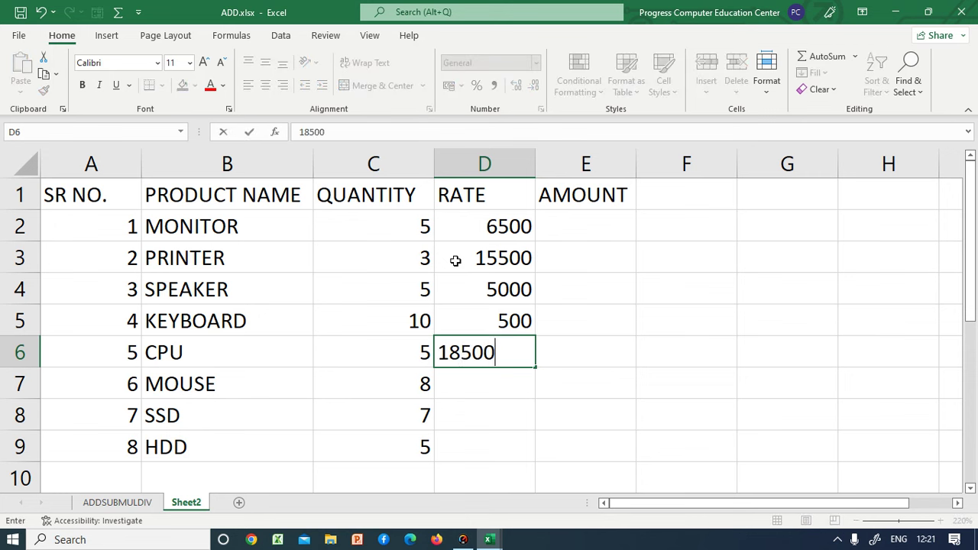
key("Return")
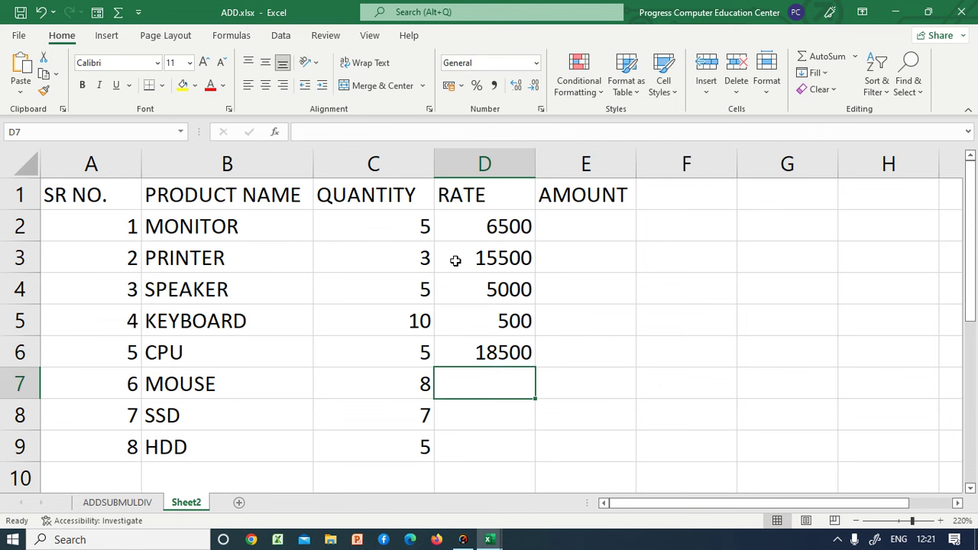
type("1")
type("50")
key("Return")
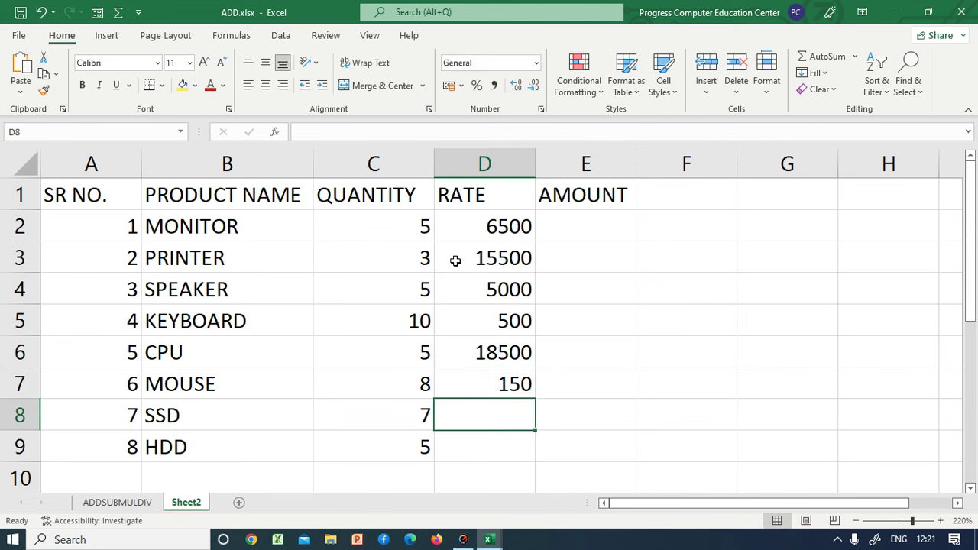
type("1400")
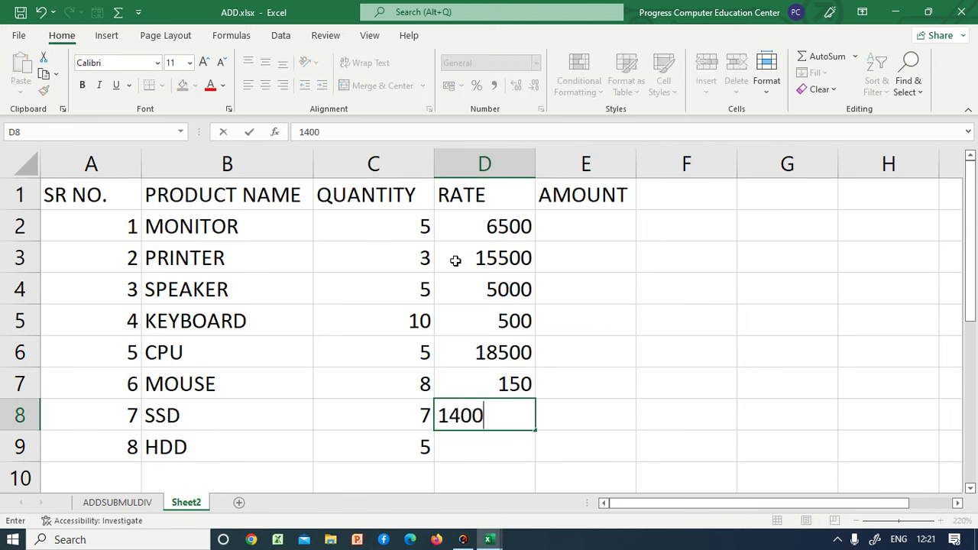
key("Return")
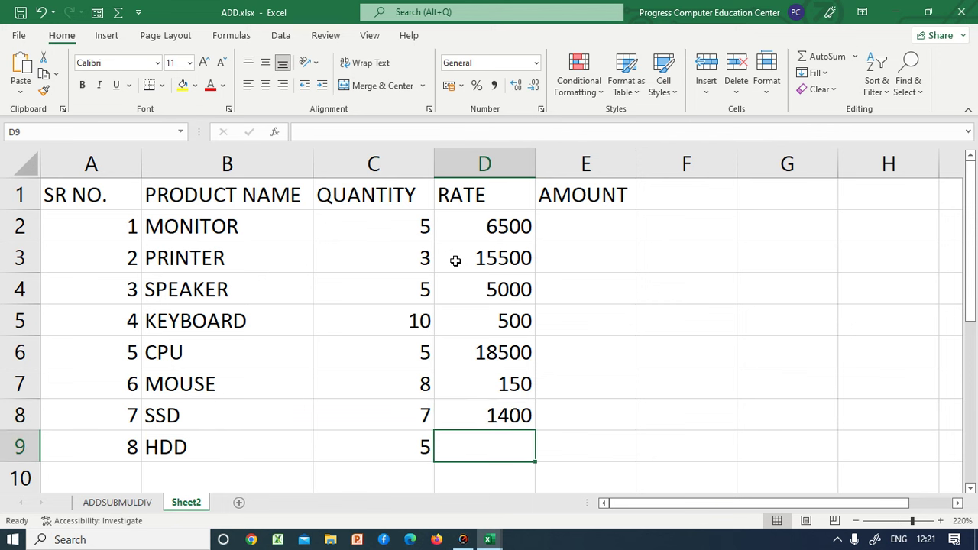
type("12")
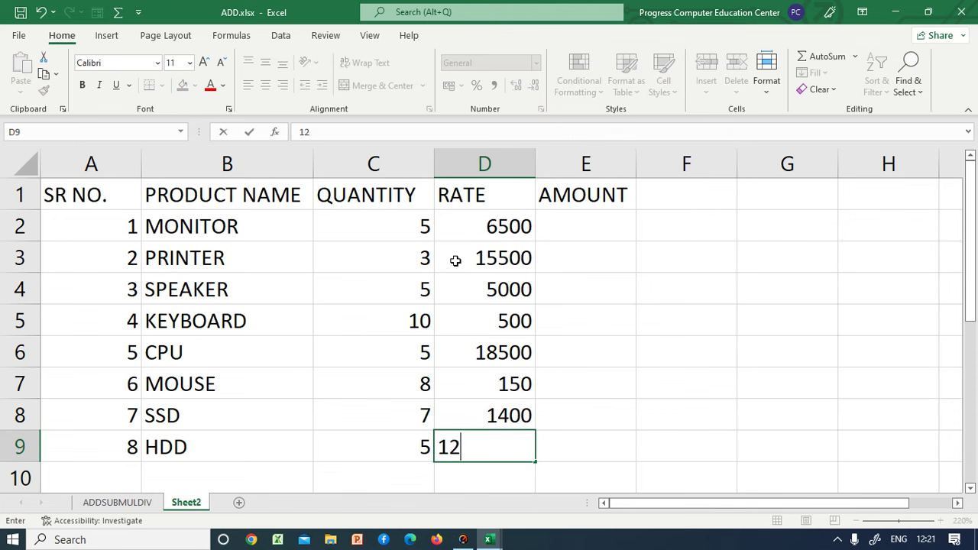
type("00")
key("Return")
key("Up")
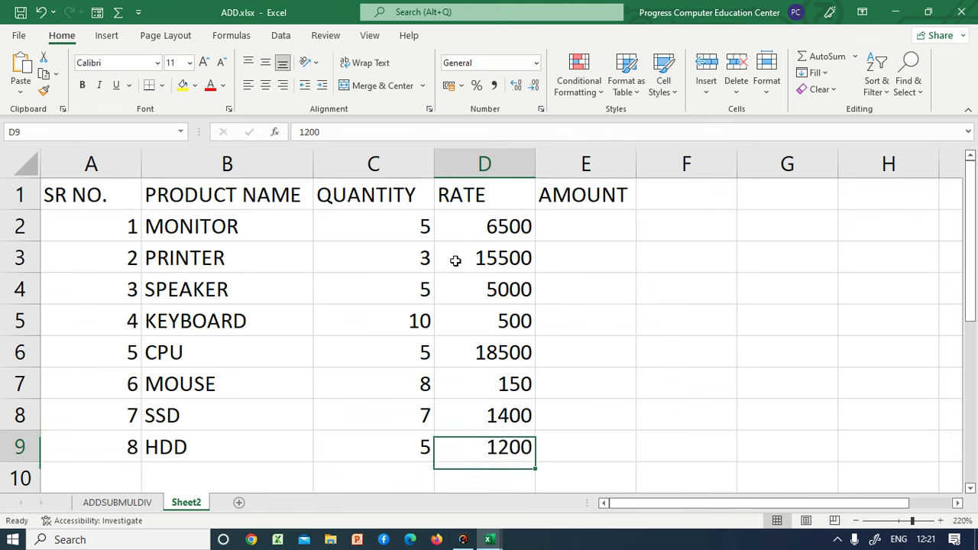
key("Up")
key("Up")
key("Up")
key("Up")
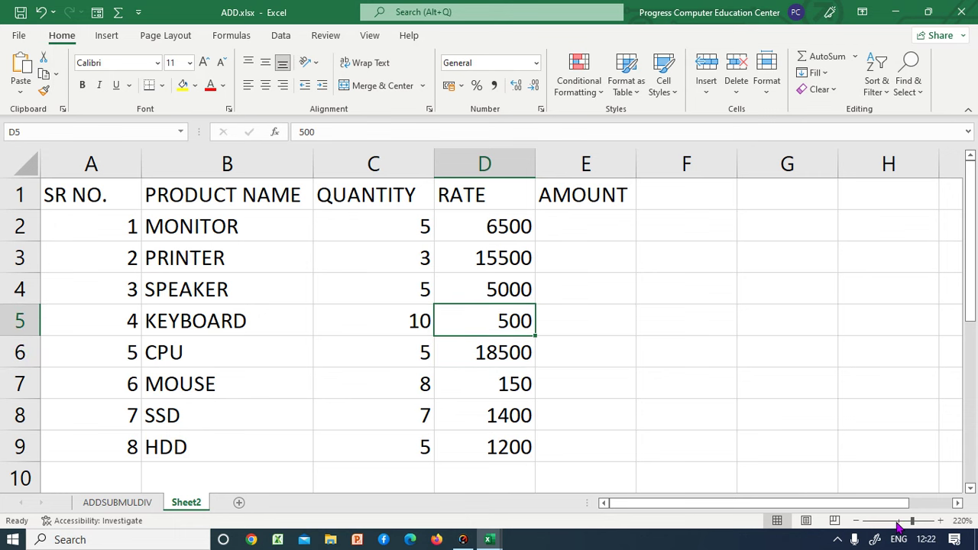
Zoom out slightly and highlight product names, quantities and rates to review the table
left_click(856, 521)
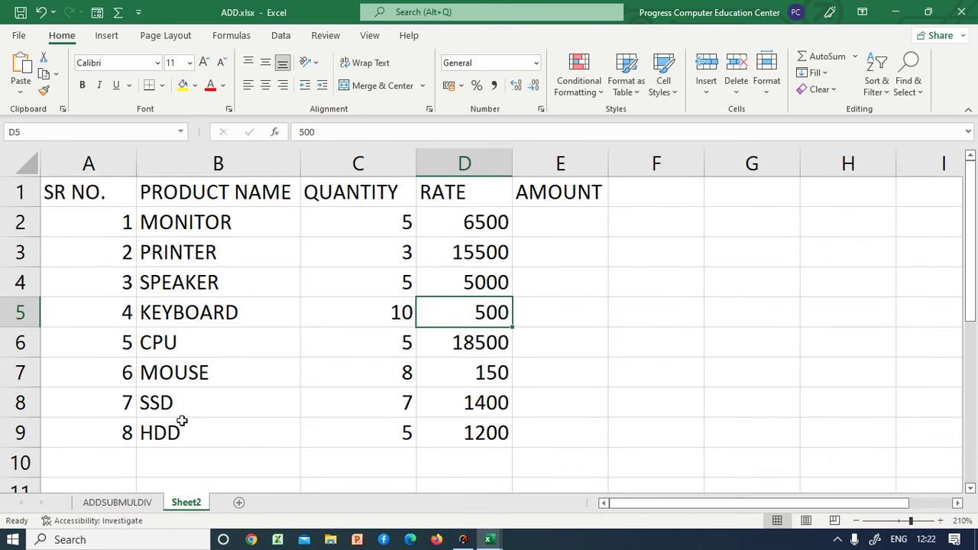
left_click_drag(107, 223, 109, 278)
left_click(108, 278)
left_click_drag(180, 225, 191, 314)
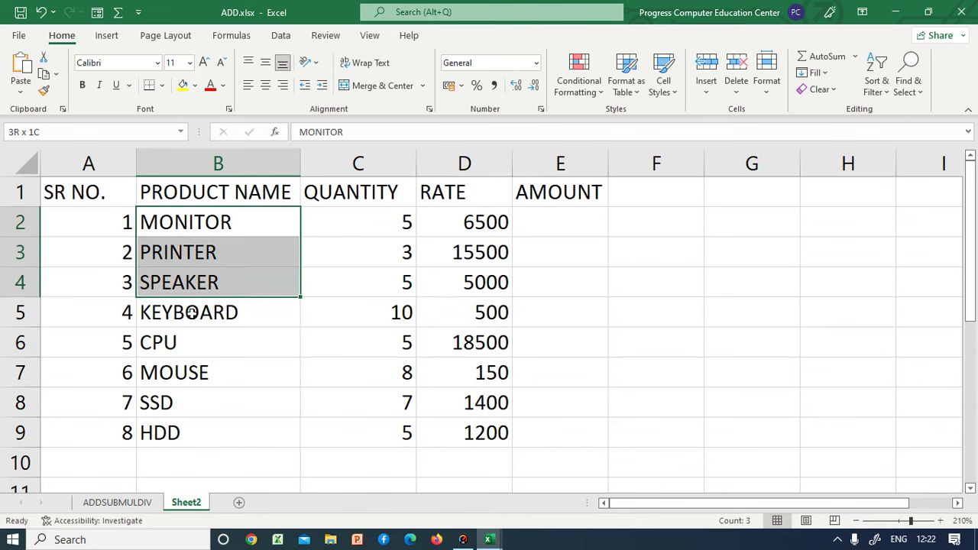
left_click(191, 314)
left_click_drag(351, 192, 367, 343)
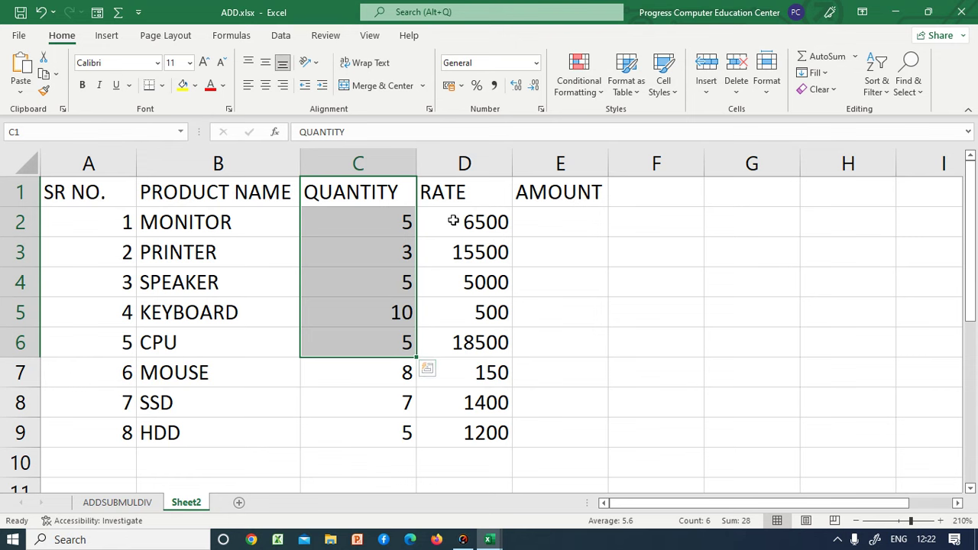
left_click_drag(453, 221, 461, 458)
Select the AMOUNT header in E1, trying edits but leaving it unchanged
left_click(544, 219)
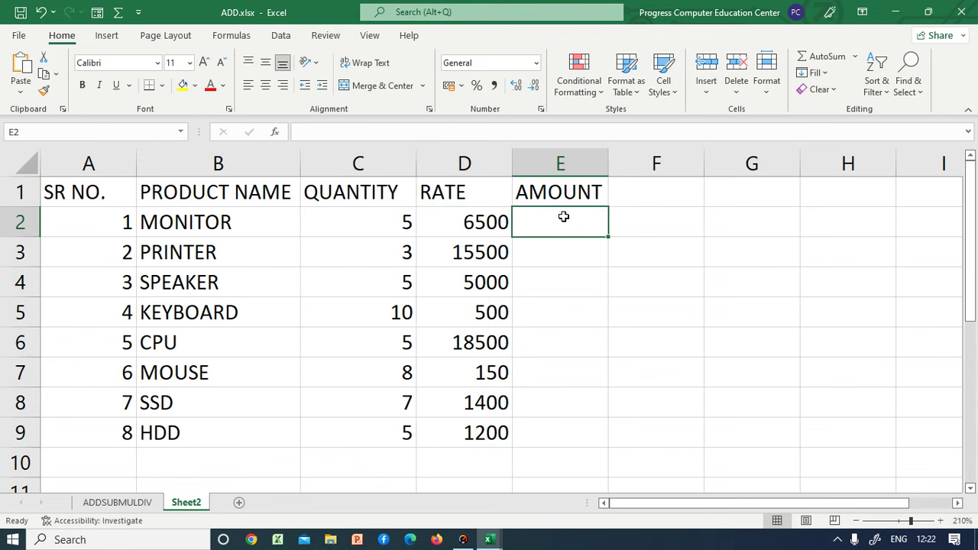
left_click(567, 190)
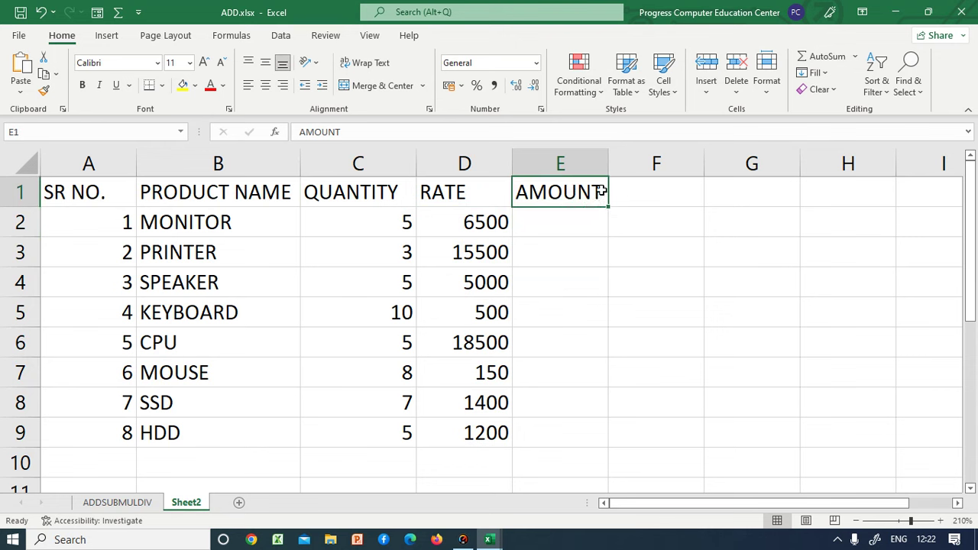
left_click(352, 132)
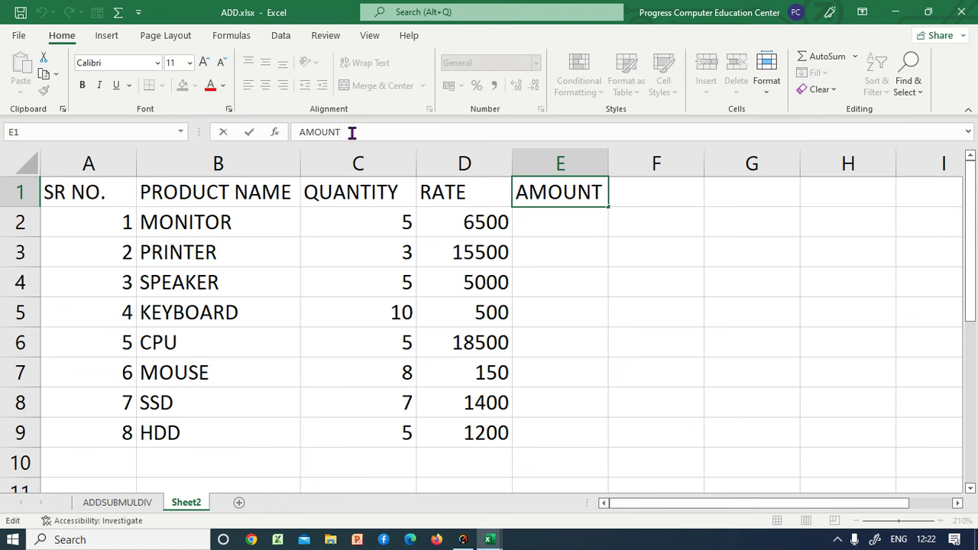
left_click(485, 257)
left_click(586, 277)
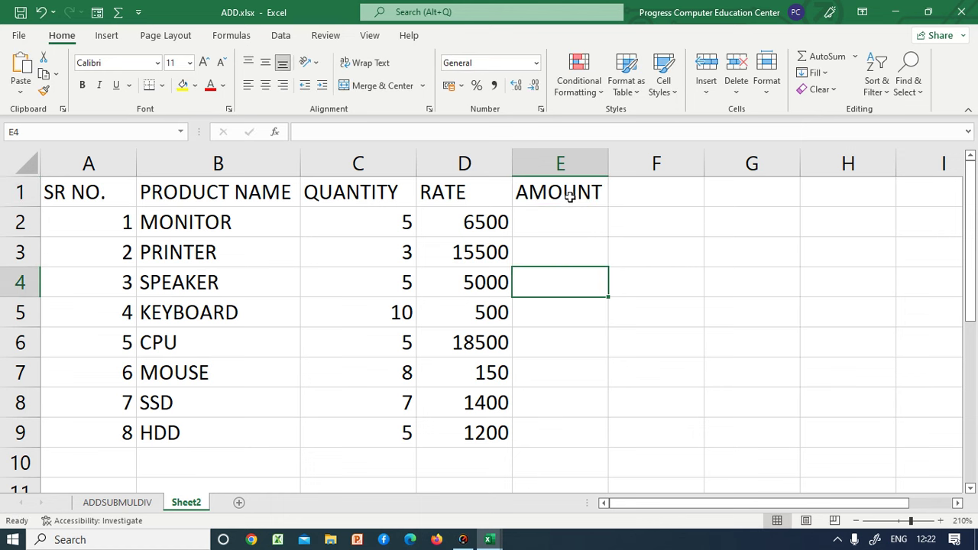
left_click(576, 198)
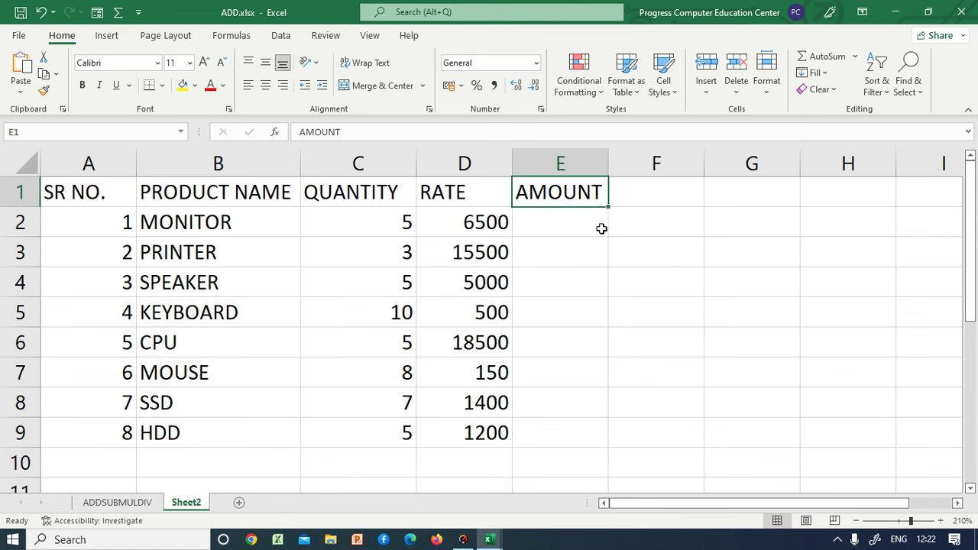
key("BackSpace")
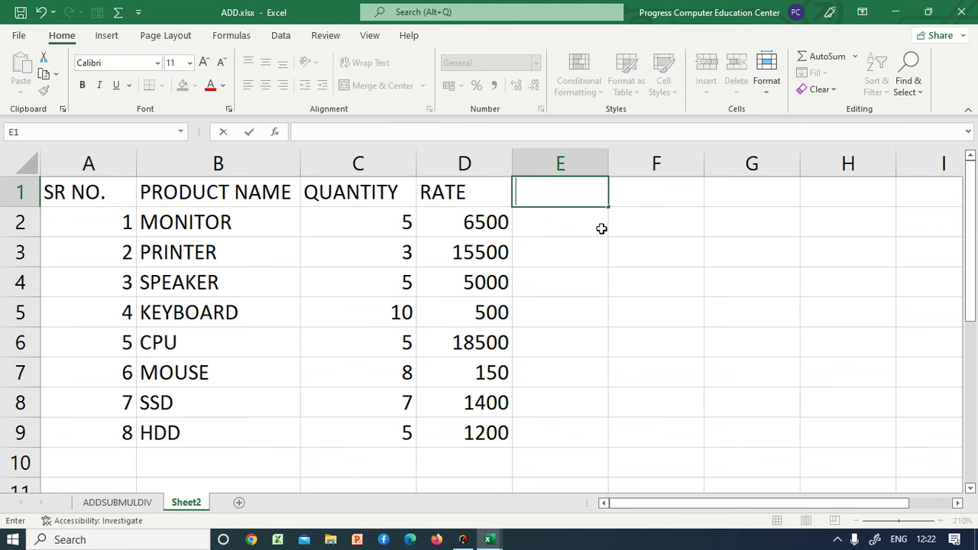
key("ctrl+z")
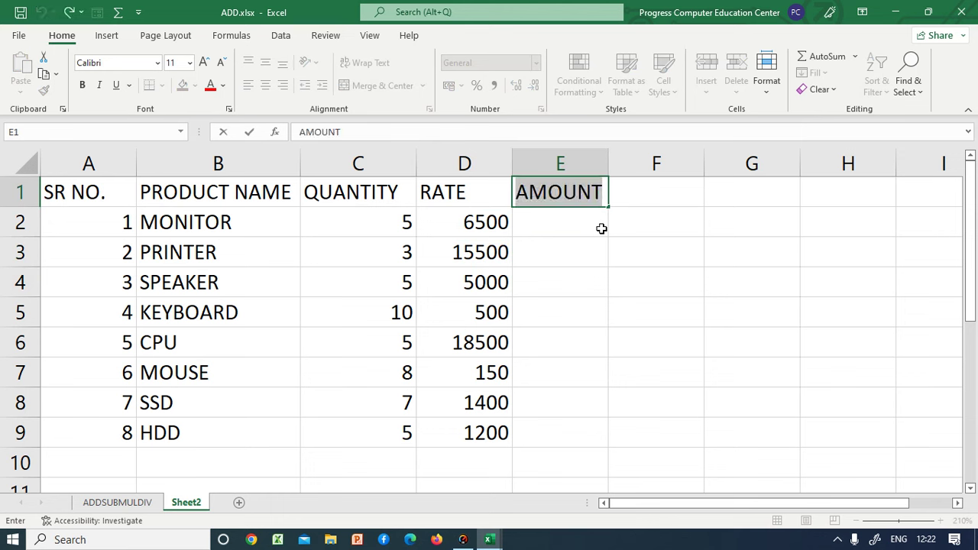
left_click(601, 229)
left_click(599, 194)
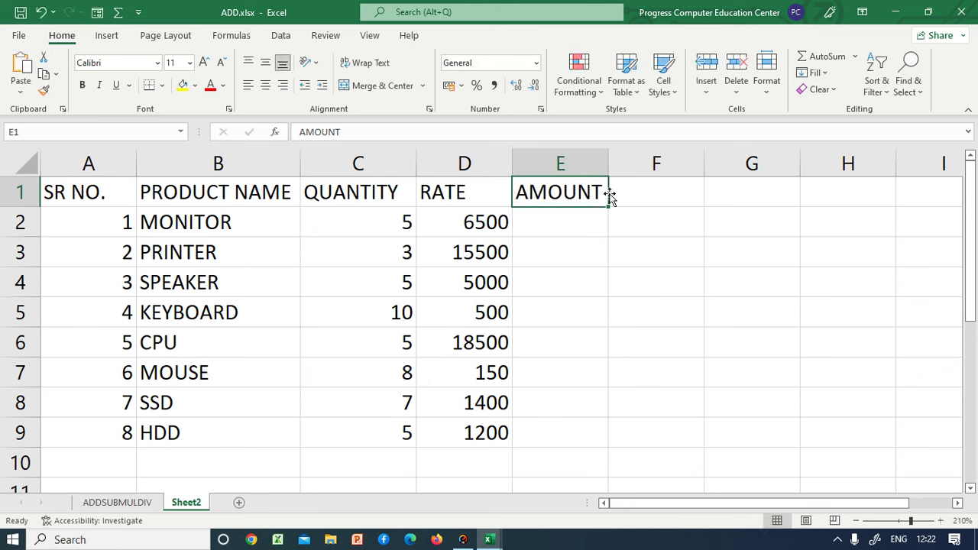
Change the E1 header to 'AMOUNT 1'
double_click(347, 132)
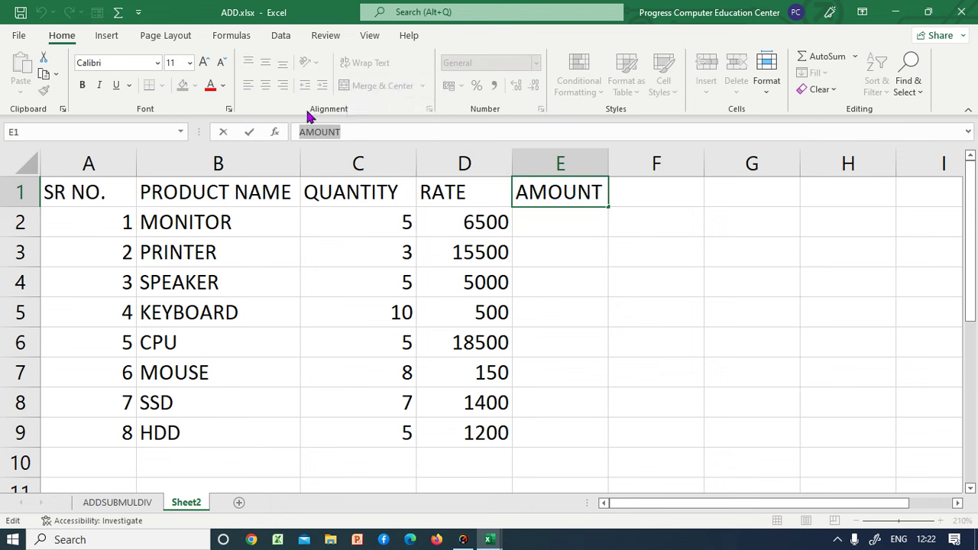
left_click(355, 132)
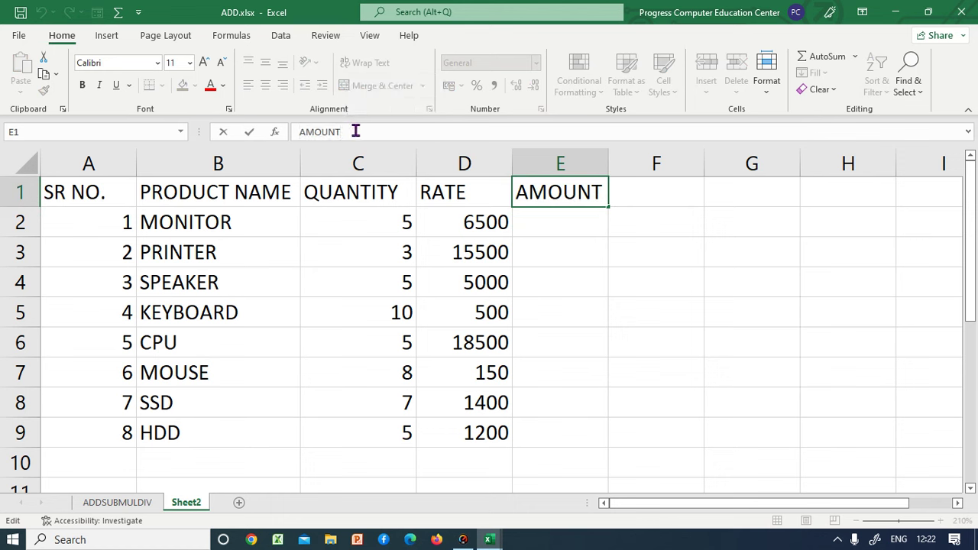
type(" 1")
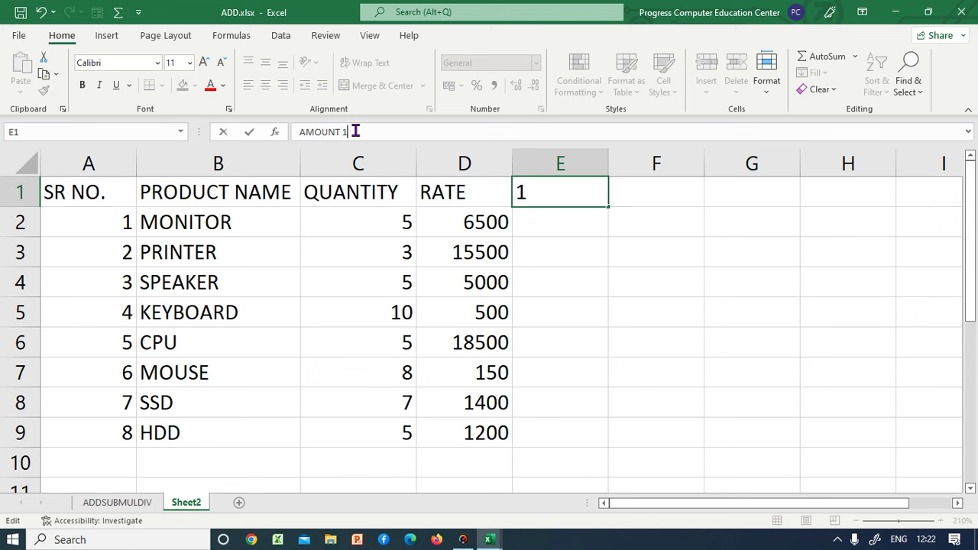
key("Return")
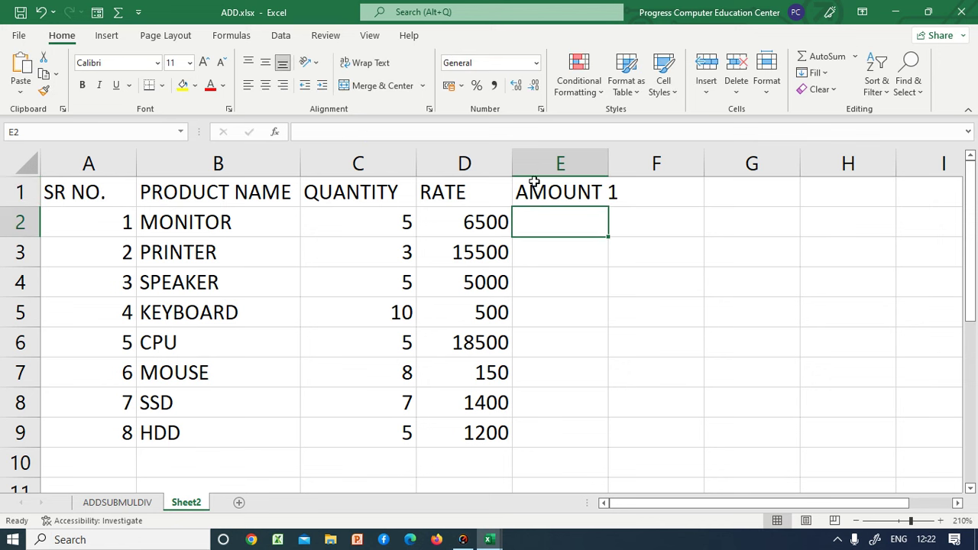
Widen column E to fit the 'AMOUNT 1' header
left_click_drag(619, 163, 629, 163)
left_click(616, 239)
left_click(613, 192)
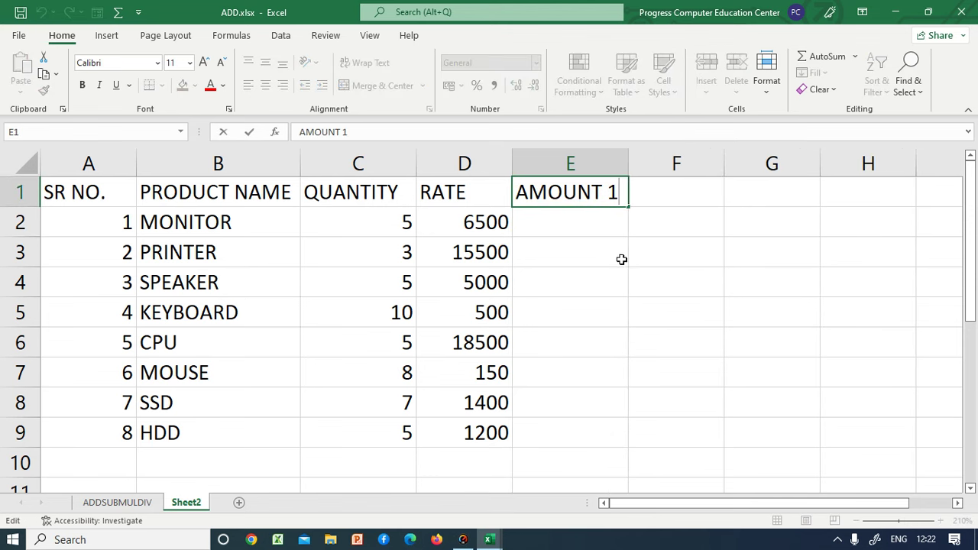
left_click(630, 321)
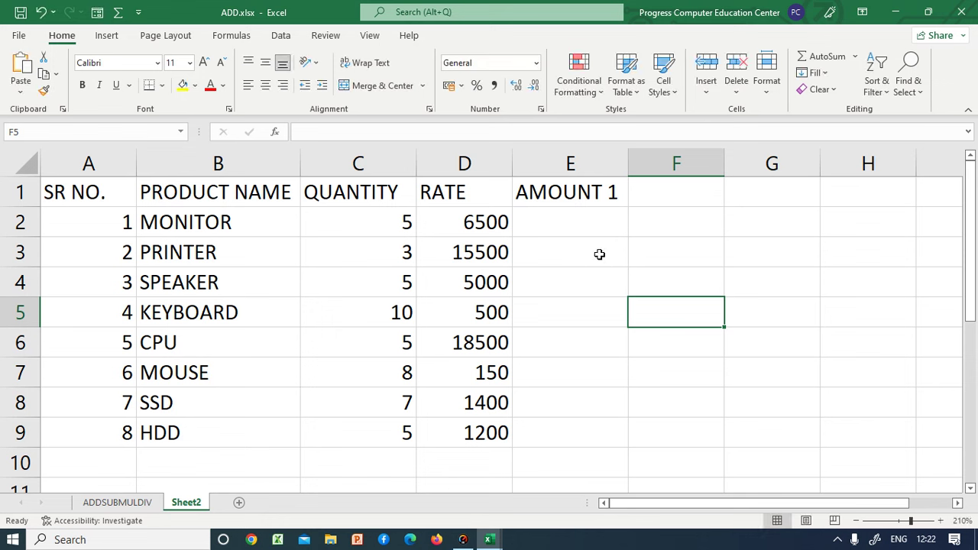
double_click(572, 195)
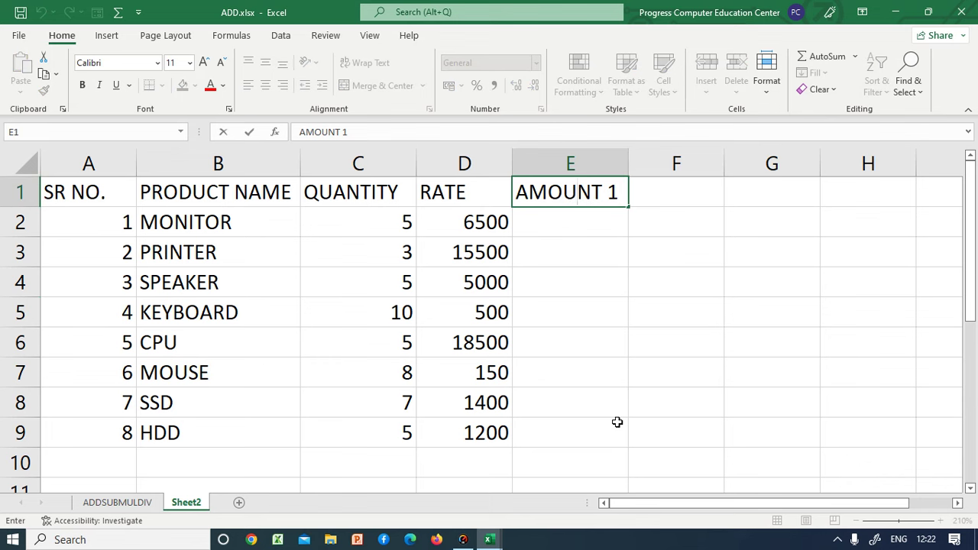
key("Escape")
key("Right")
key("Right")
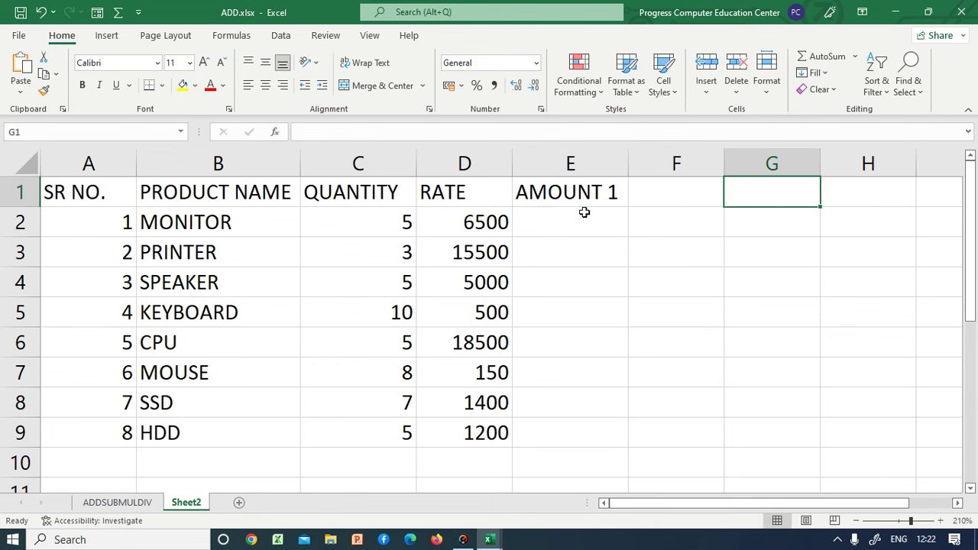
Retype the trailing 1 so E1 still reads 'AMOUNT 1'
left_click(581, 193)
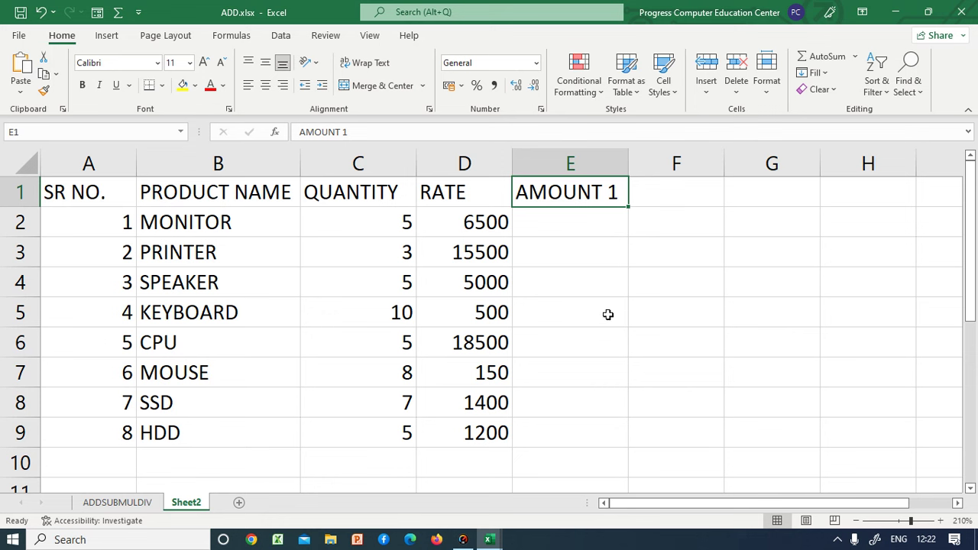
key("F2")
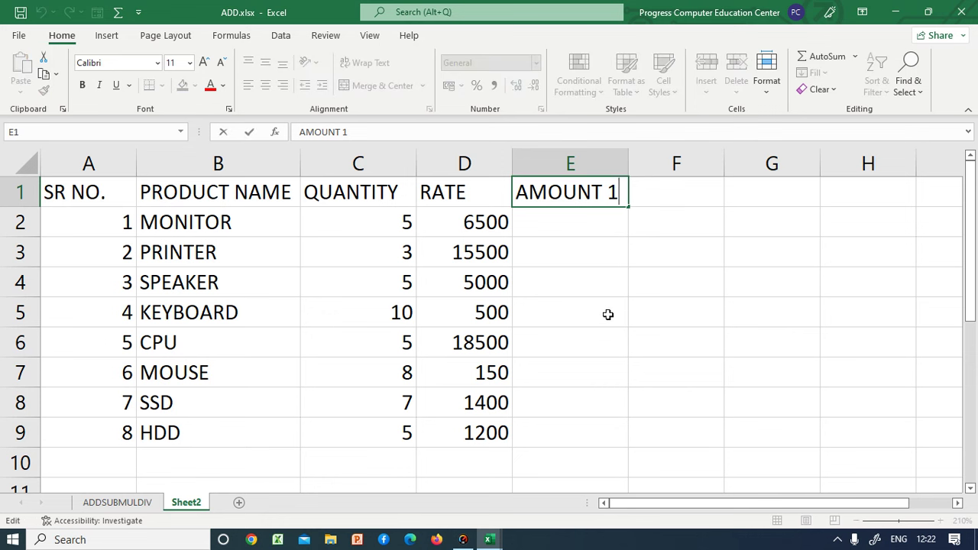
key("BackSpace")
type("1")
left_click(657, 264)
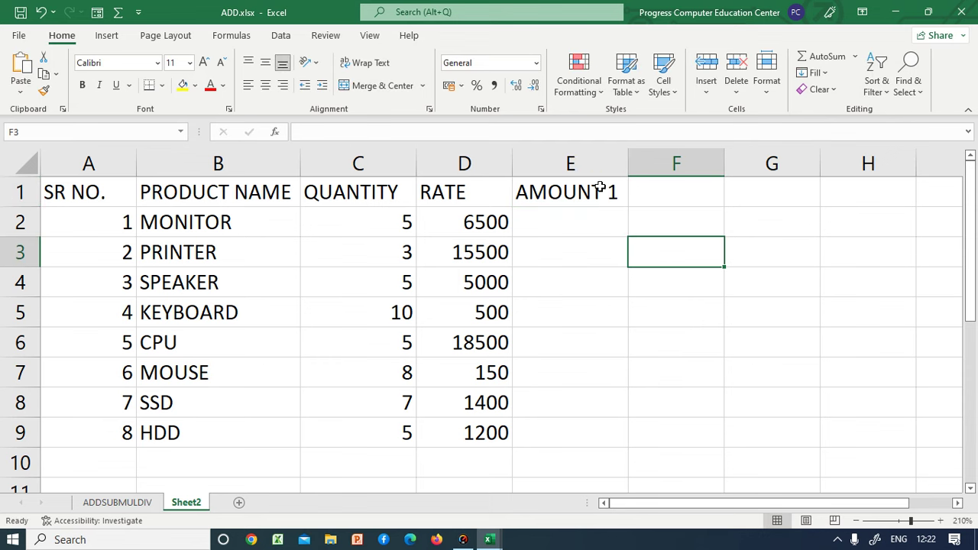
Fill E1 into F1 to create the 'AMOUNT 2' header and widen column F
left_click(621, 202)
left_click_drag(635, 208, 683, 197)
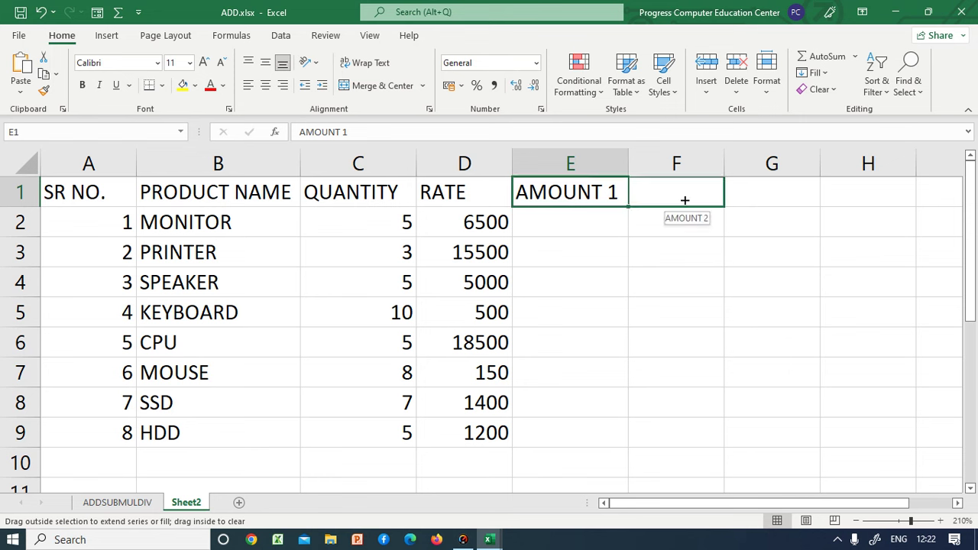
left_click(701, 273)
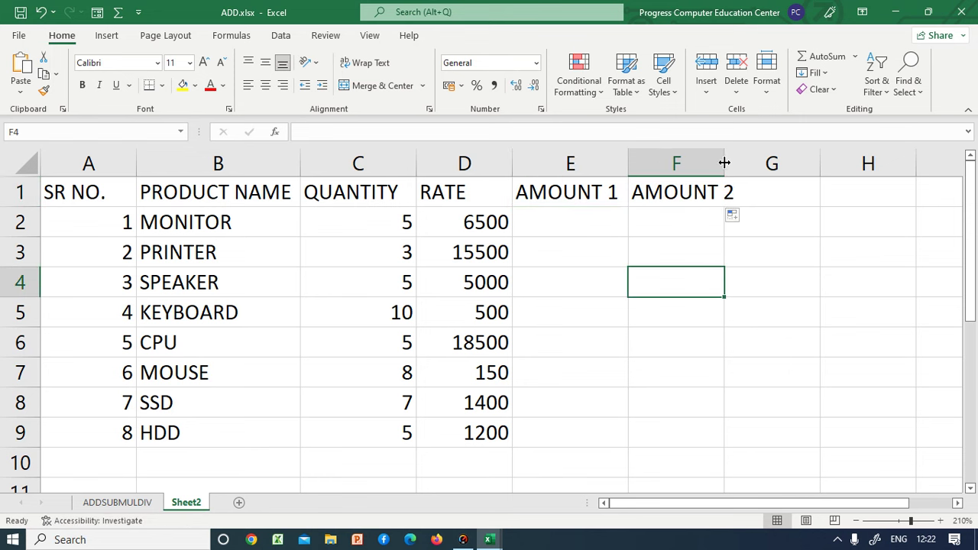
left_click_drag(723, 163, 751, 168)
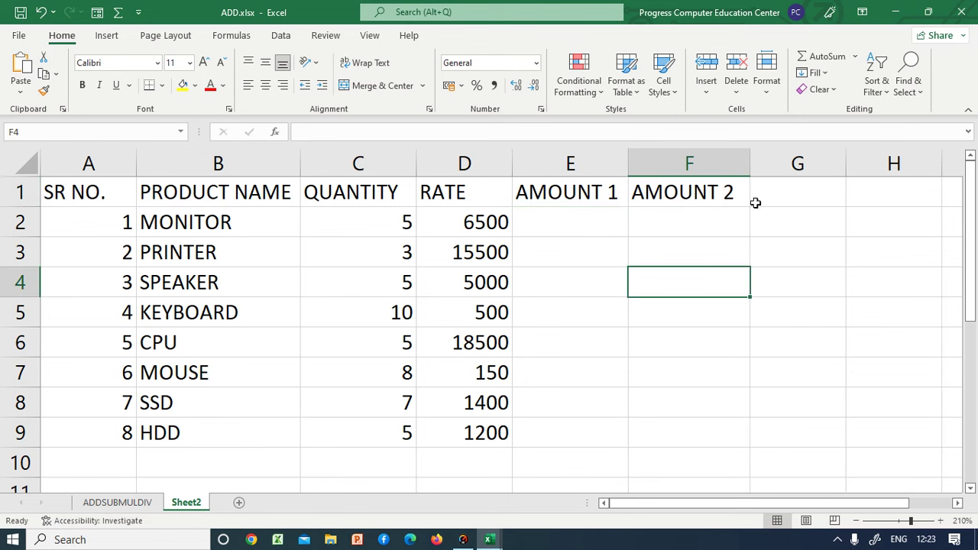
left_click(586, 219)
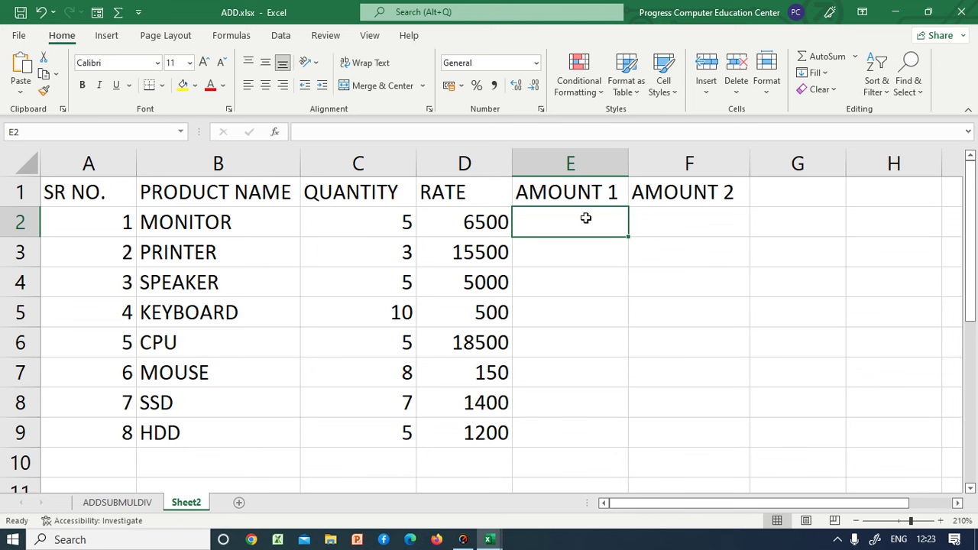
left_click(464, 224)
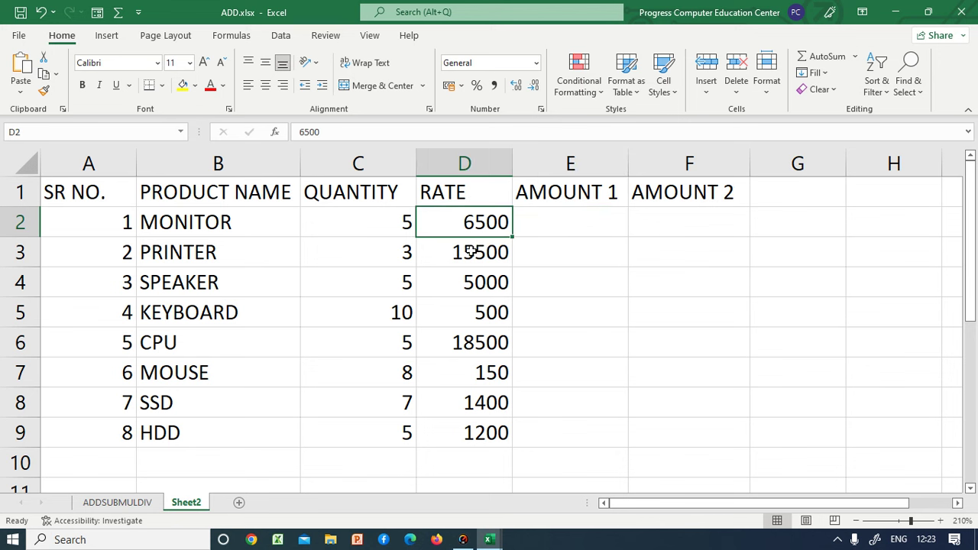
left_click(394, 223)
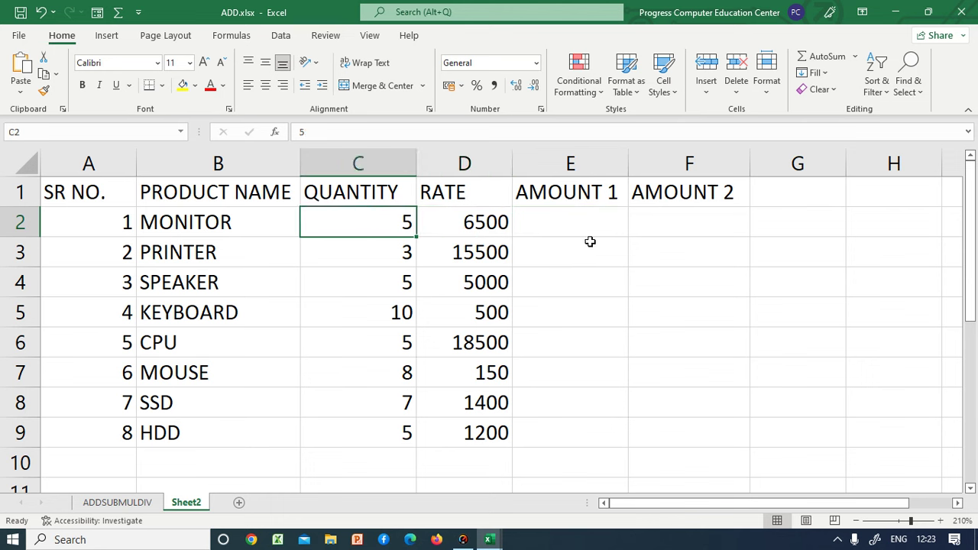
double_click(599, 228)
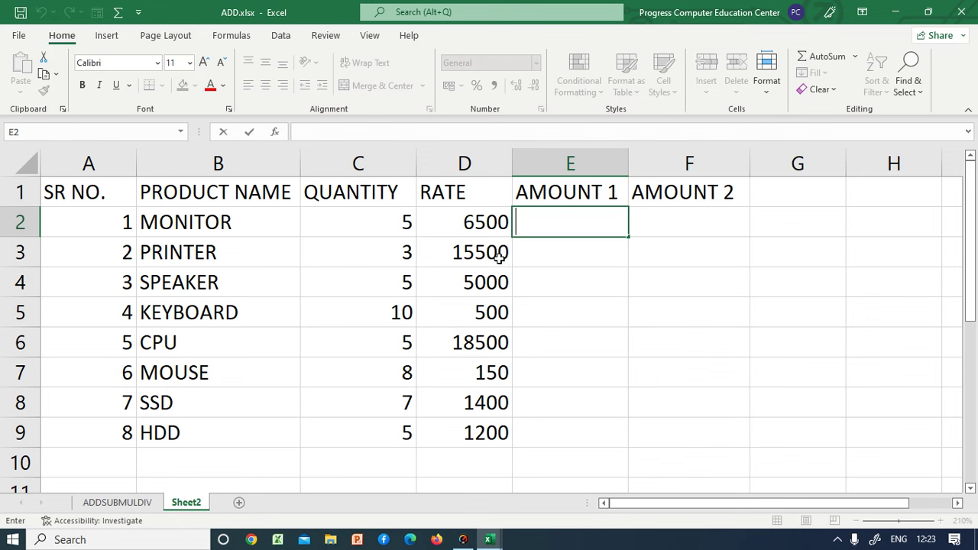
left_click(547, 247)
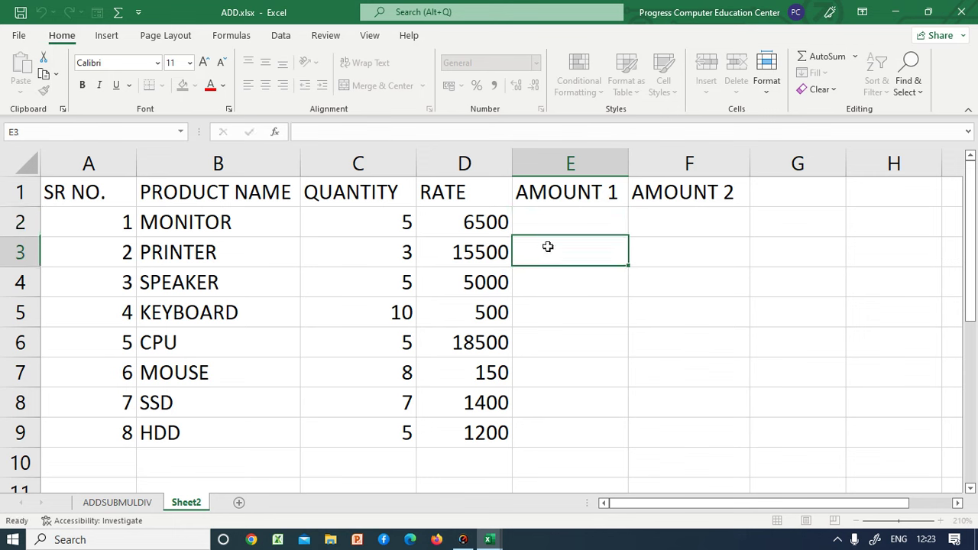
left_click(547, 222)
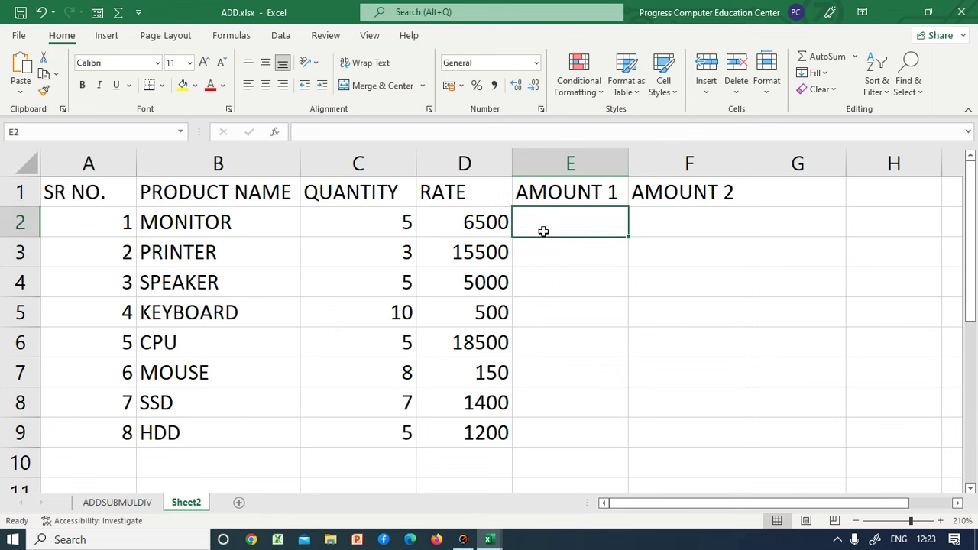
left_click(543, 246)
left_click(545, 225)
left_click(406, 222)
left_click(548, 225)
double_click(551, 222)
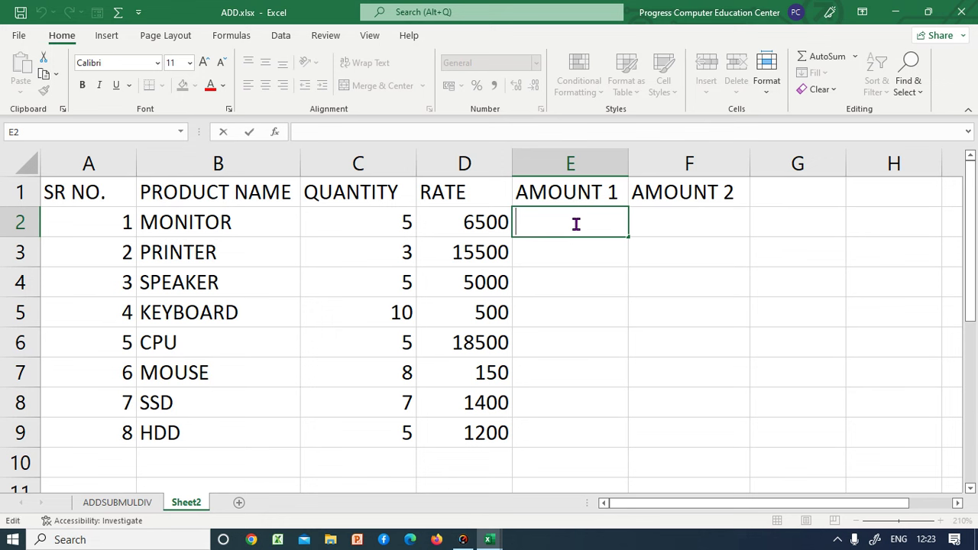
Enter =5*6500, =3*15500 and =5*5000 in E2:E4 for MONITOR, PRINTER and SPEAKER
type("=")
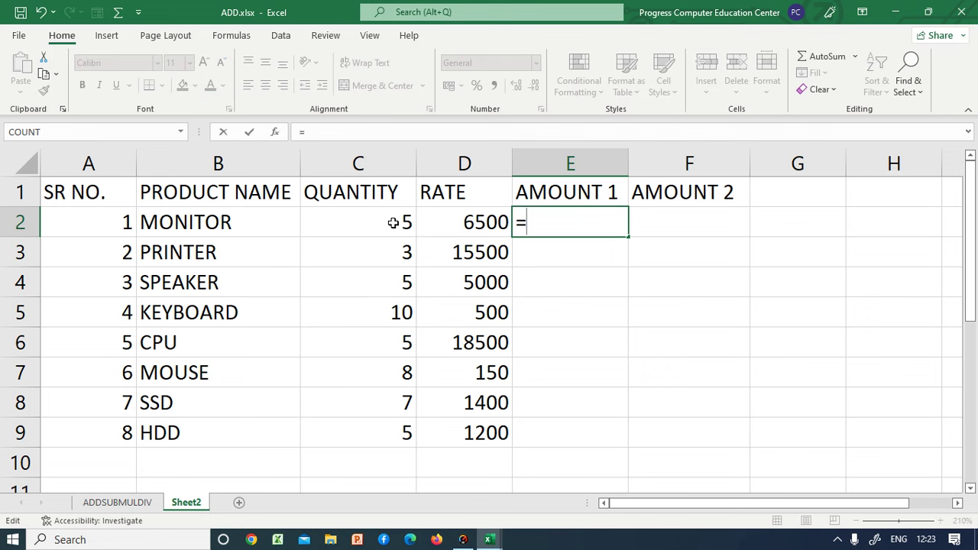
type("5")
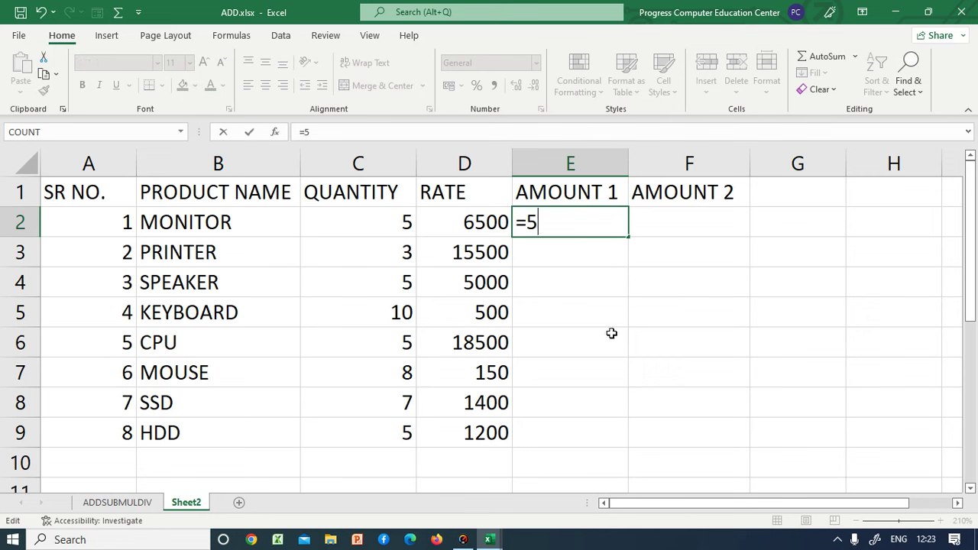
type("*6")
type("500")
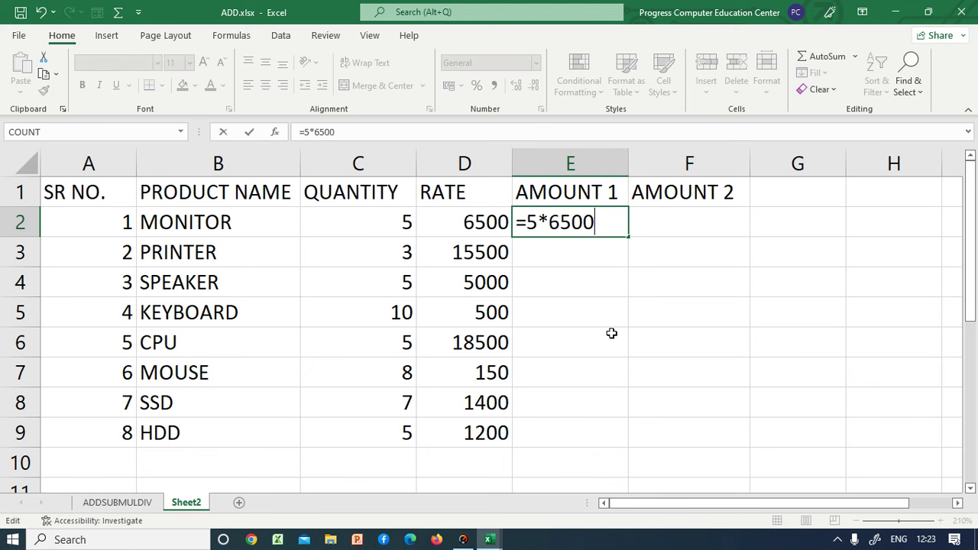
key("Return")
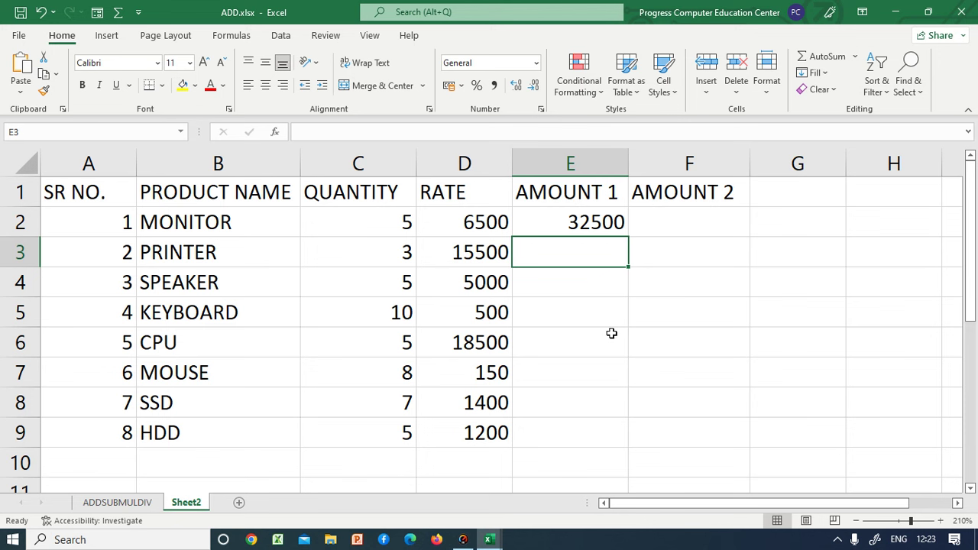
type("=")
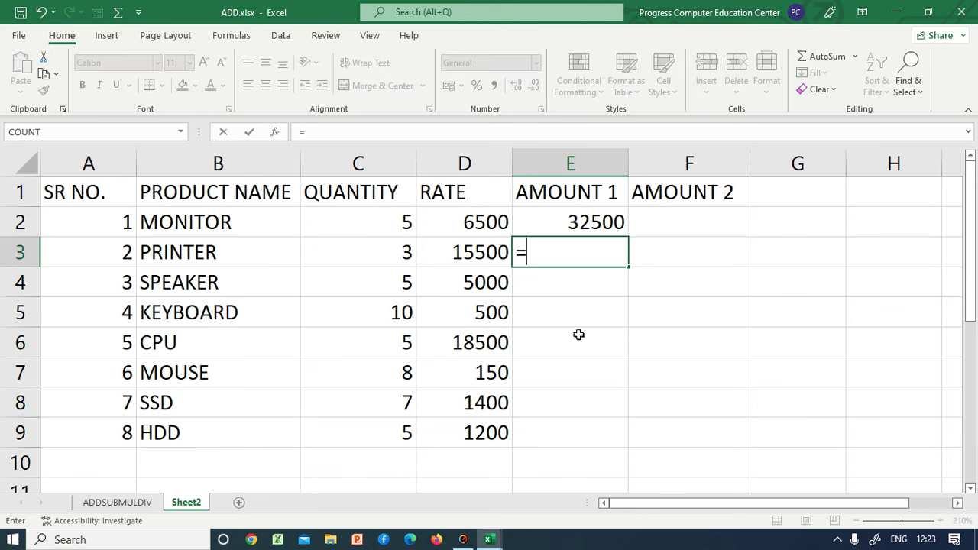
type("3*")
type("1")
type("5000")
key("BackSpace")
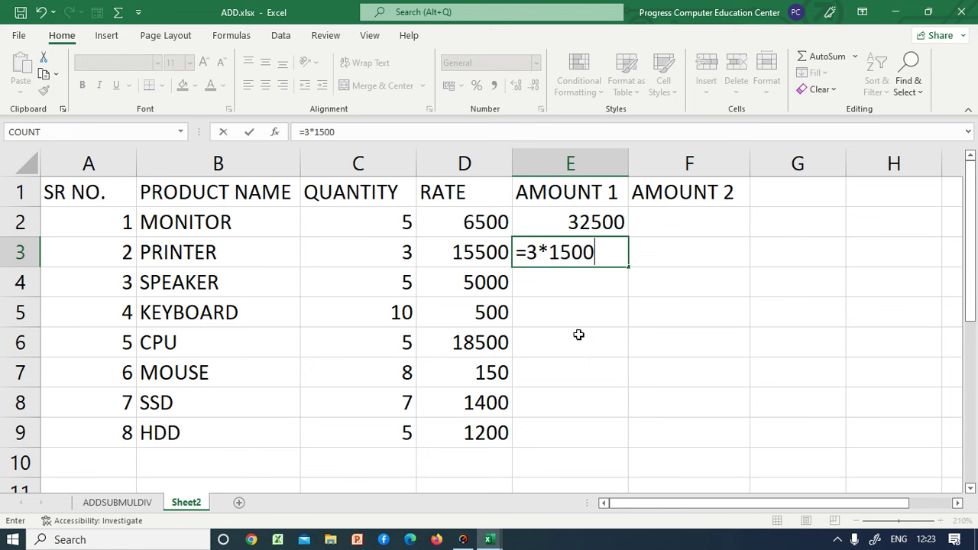
key("BackSpace")
key("BackSpace")
type("500")
key("Return")
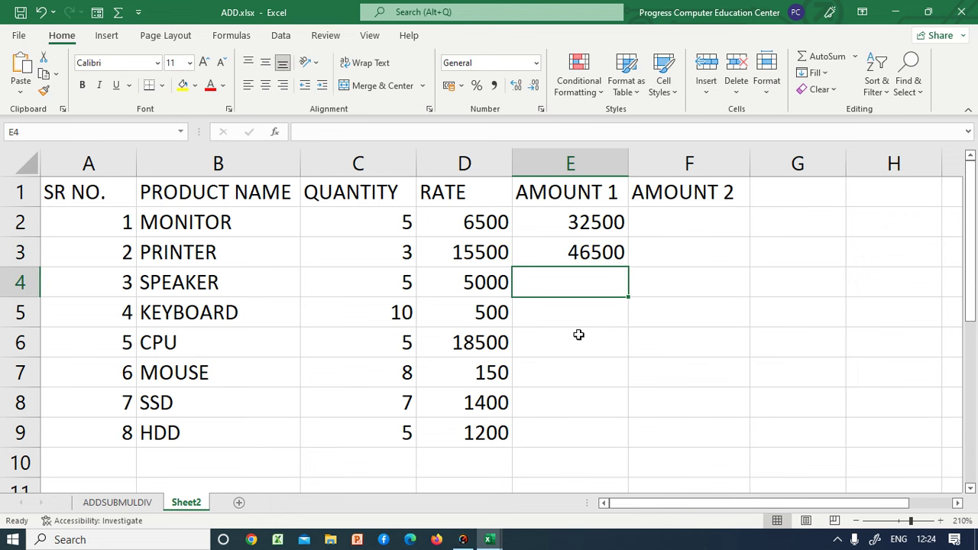
type("=")
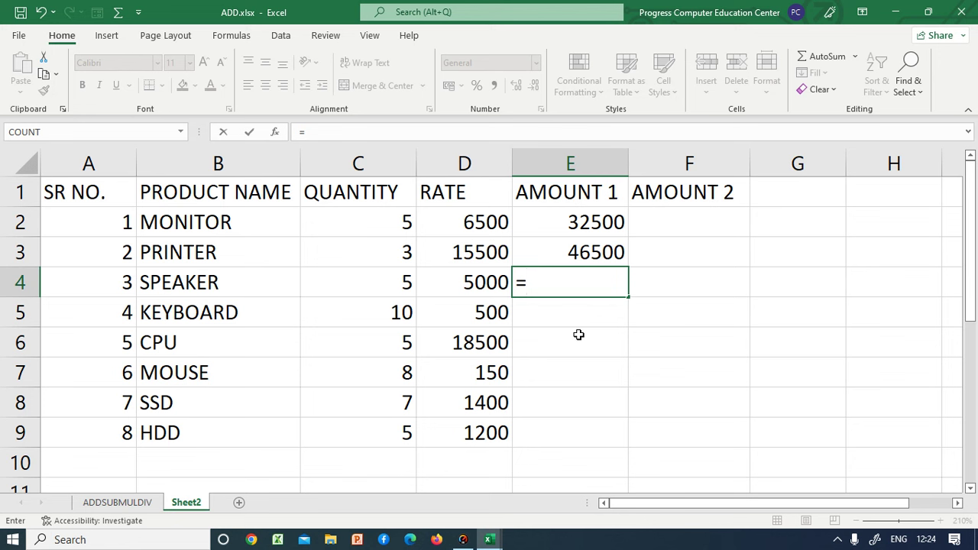
type("5*")
type("500")
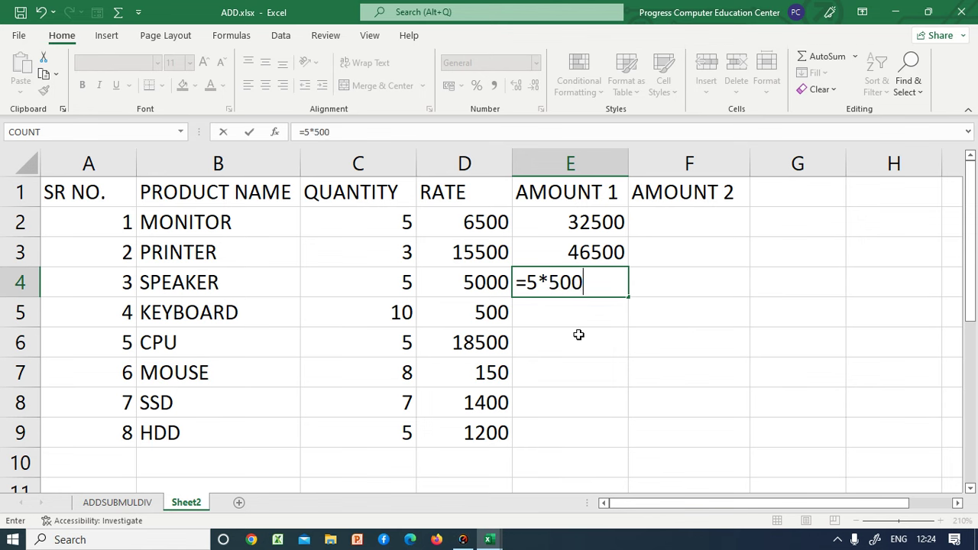
type("0")
key("Return")
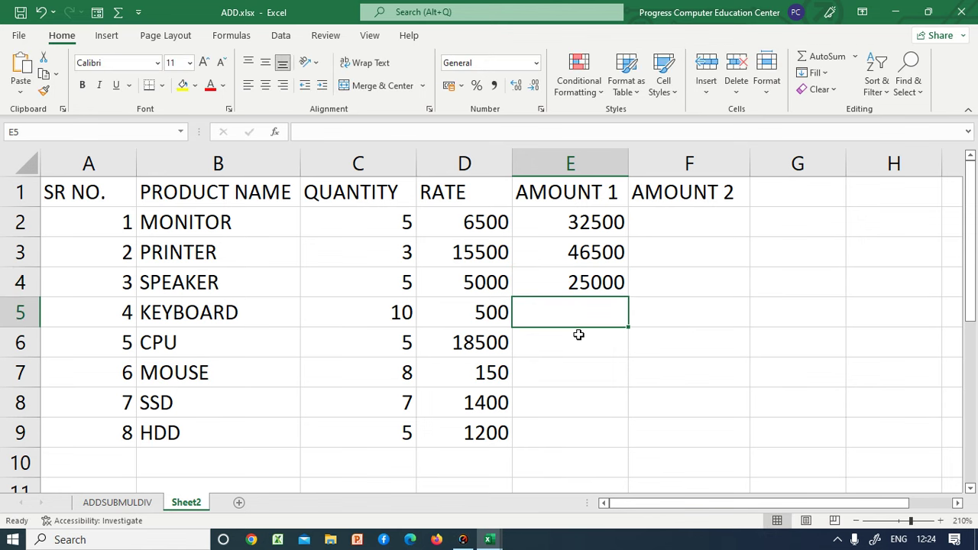
Enter =10*500, =5*18500, =8*150, =7*1400 and =5*1200 down E5:E9
type("=10*")
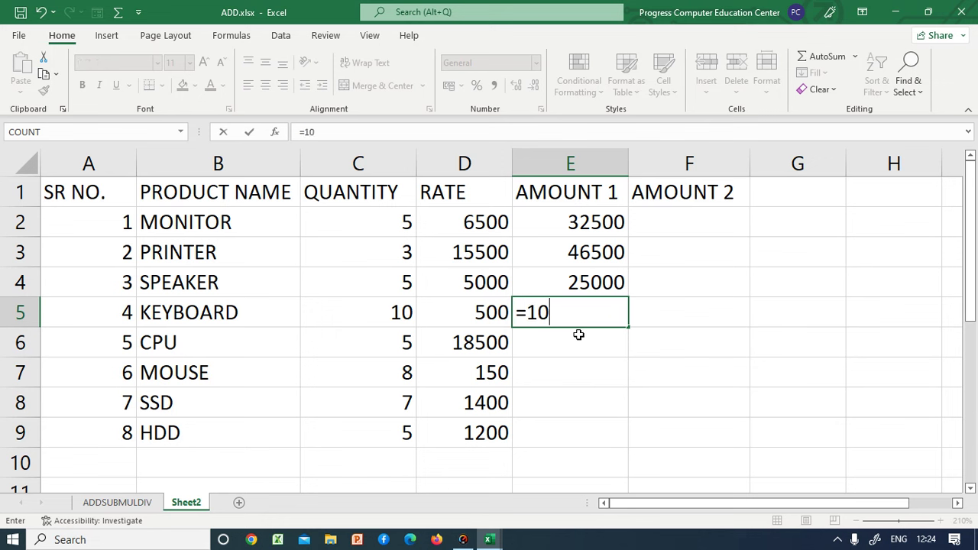
type("500")
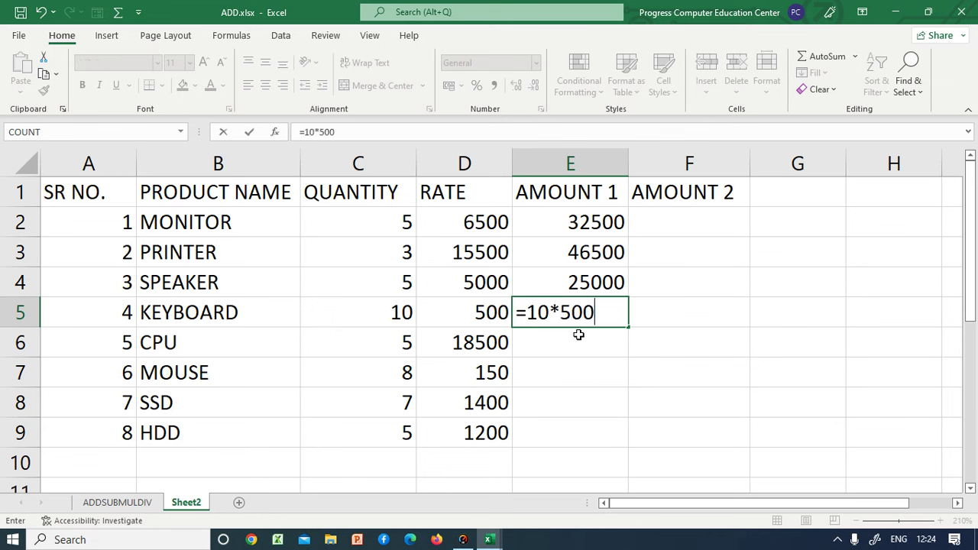
key("Return")
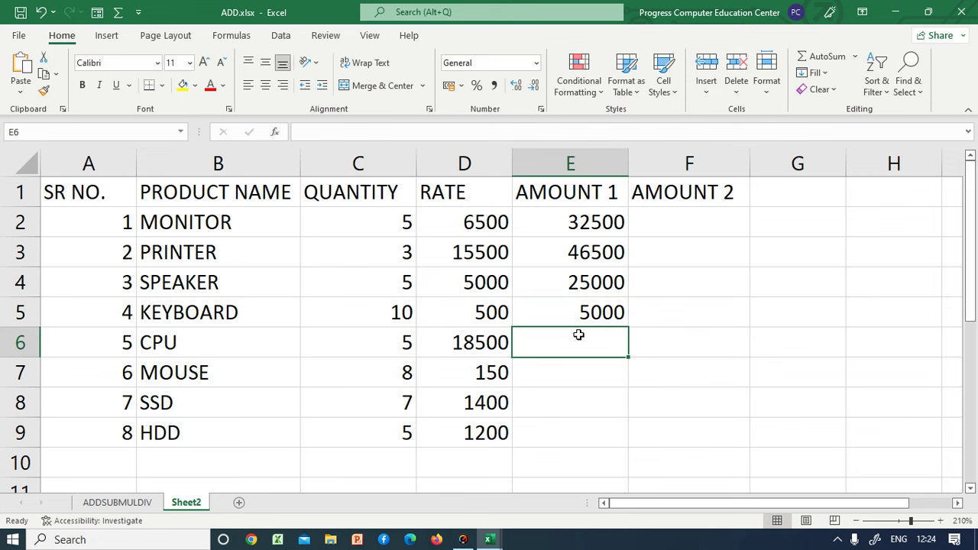
type("=5")
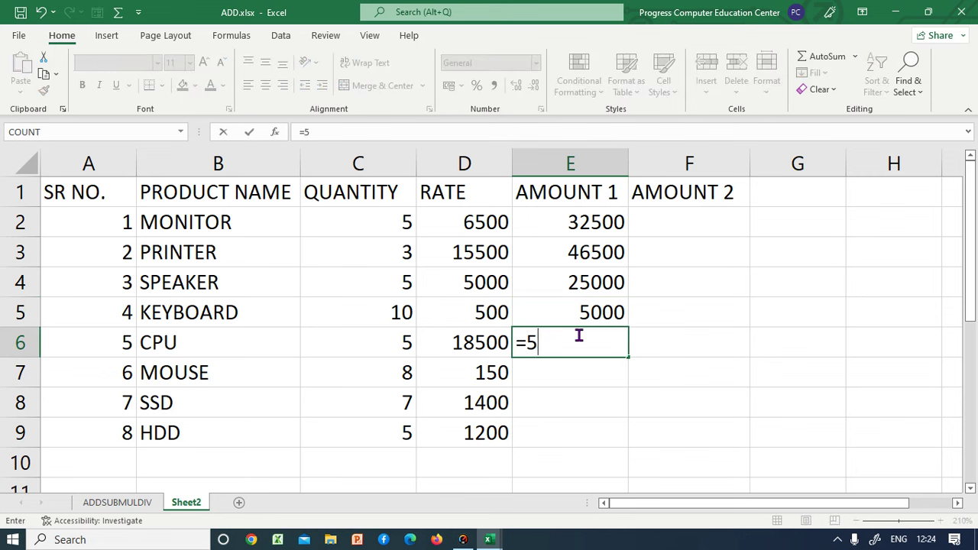
type("*185")
type("00")
key("Return")
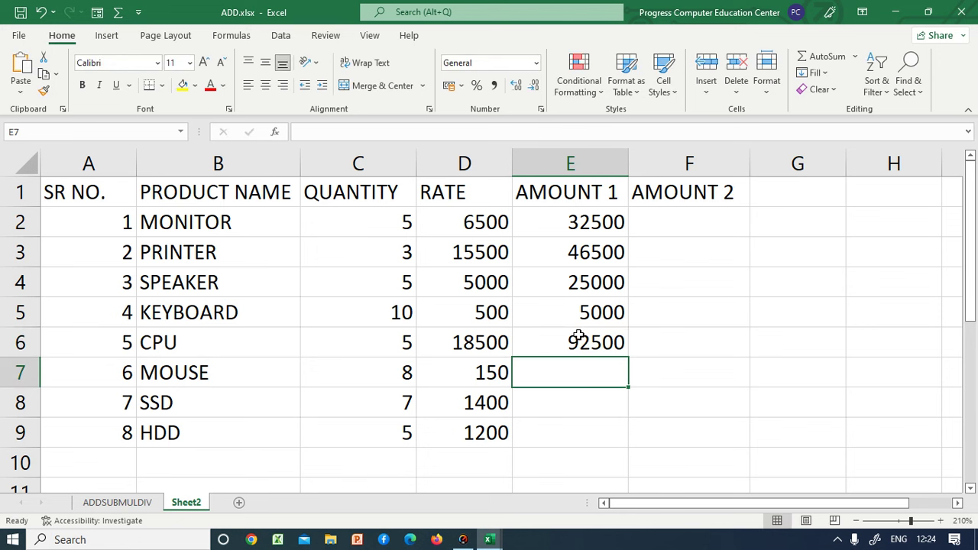
type("=8")
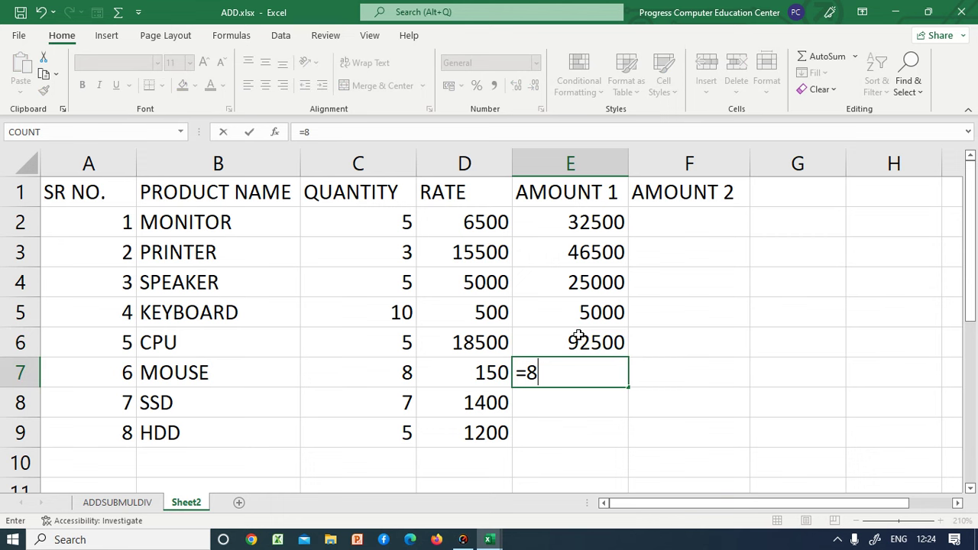
type("*150")
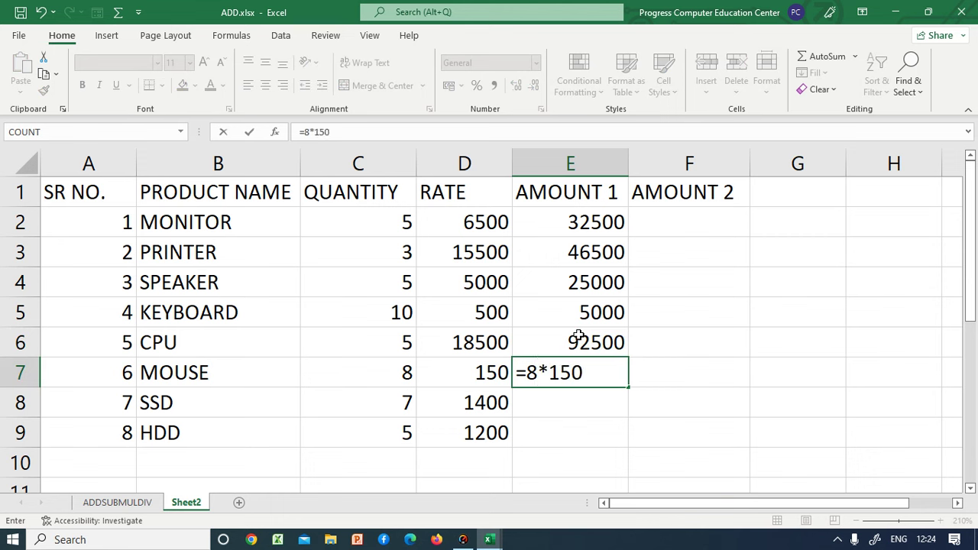
key("Return")
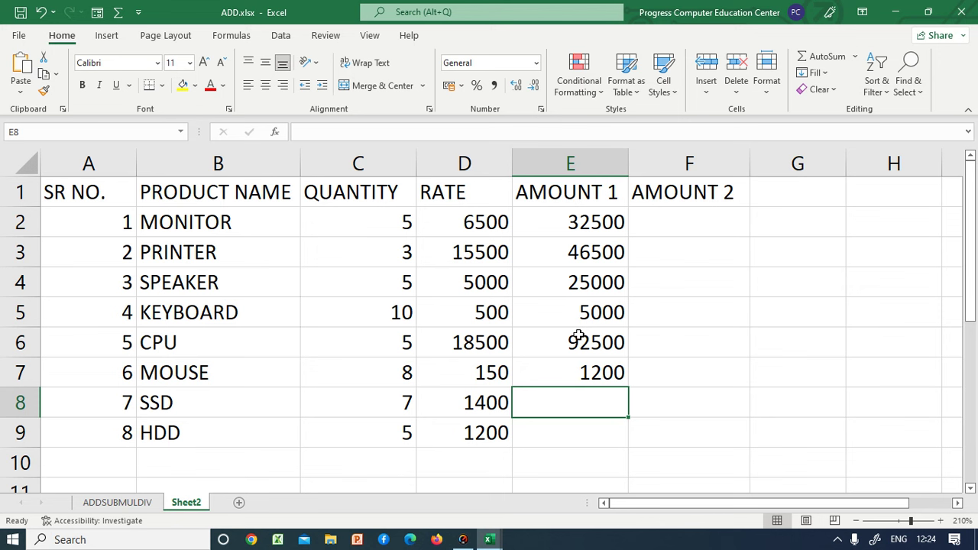
type("=7")
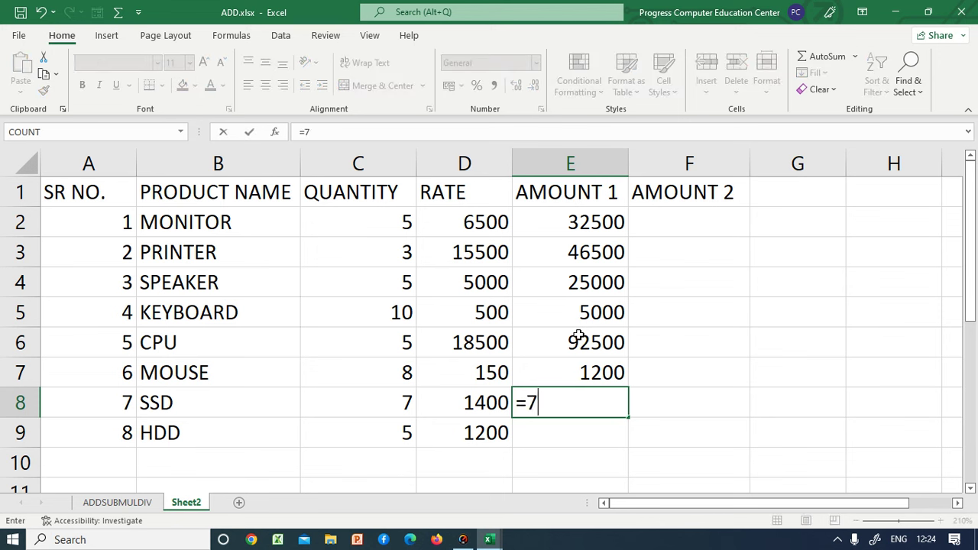
type("*140")
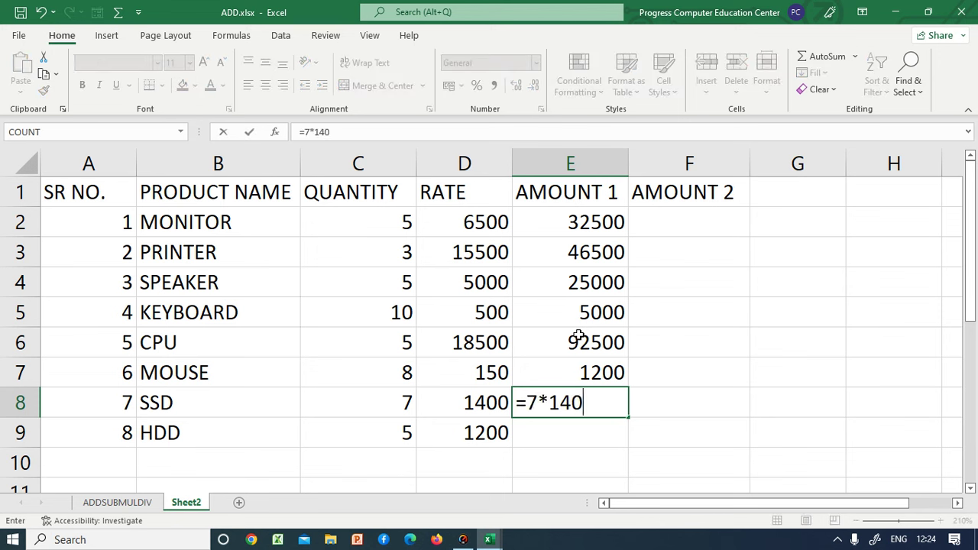
type("0")
key("Return")
type("=")
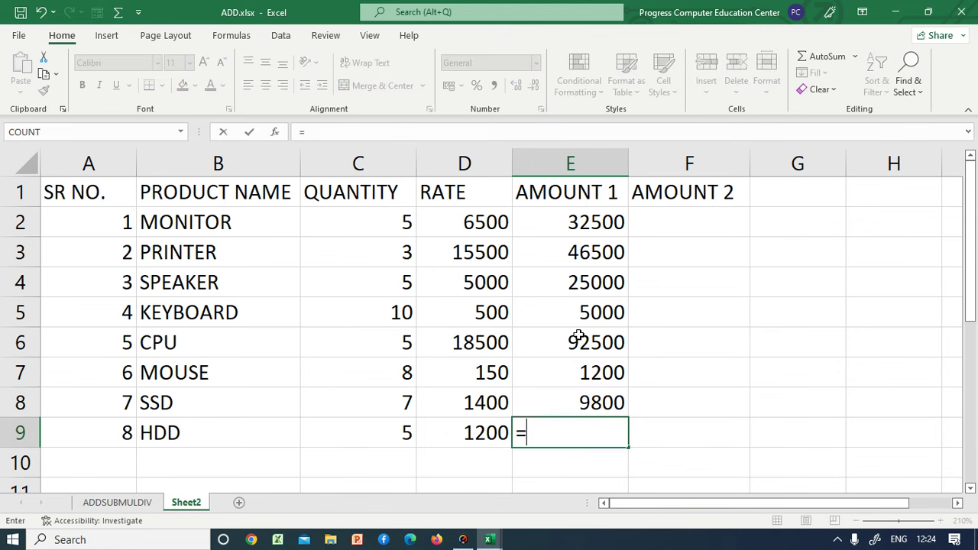
type("5*")
type("1200")
key("Return")
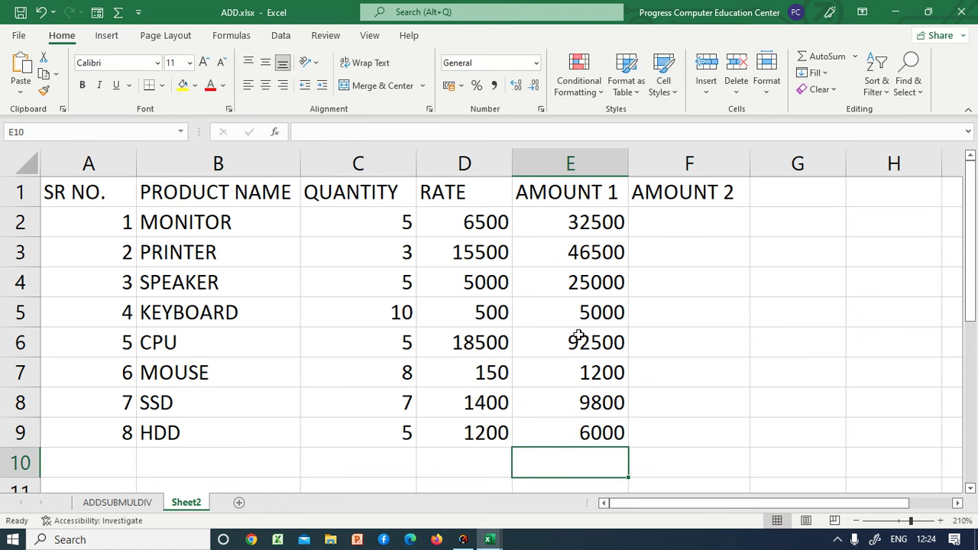
Try quantity 6 for MONITOR in C2, then restore it to 5
left_click(583, 229)
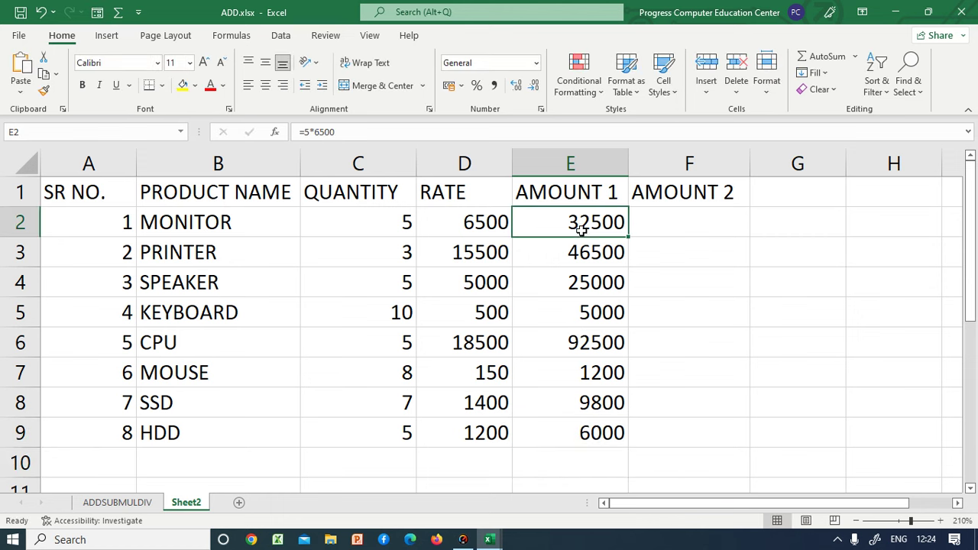
left_click(395, 221)
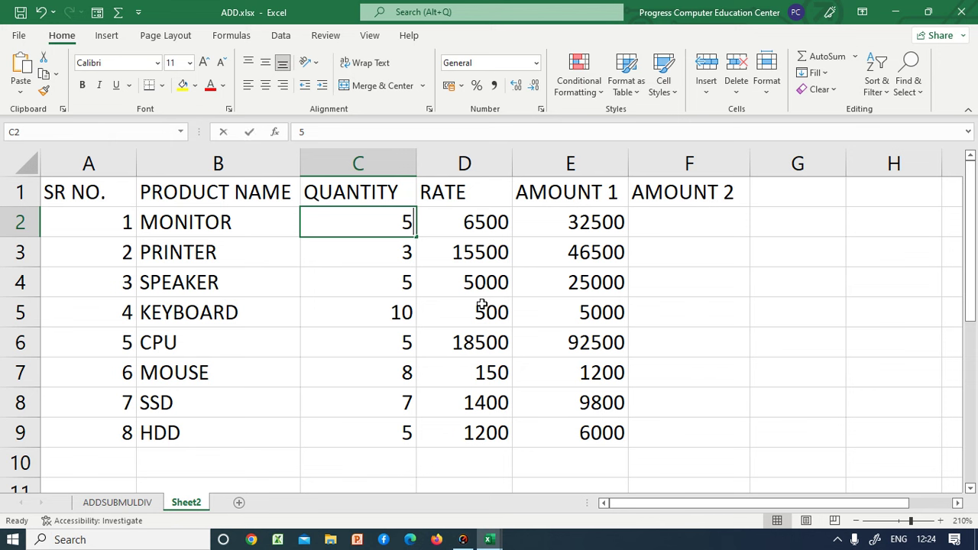
type("6")
key("Return")
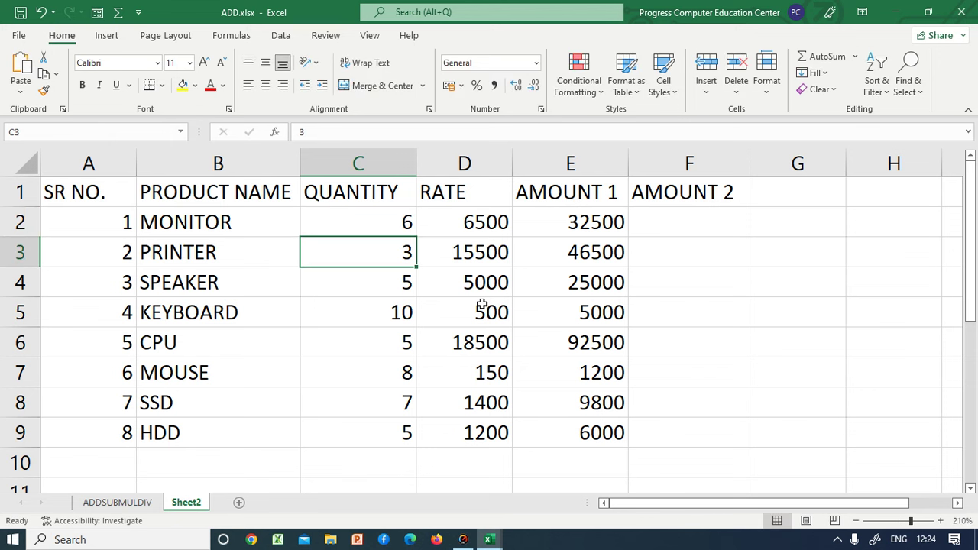
key("Up")
type("5")
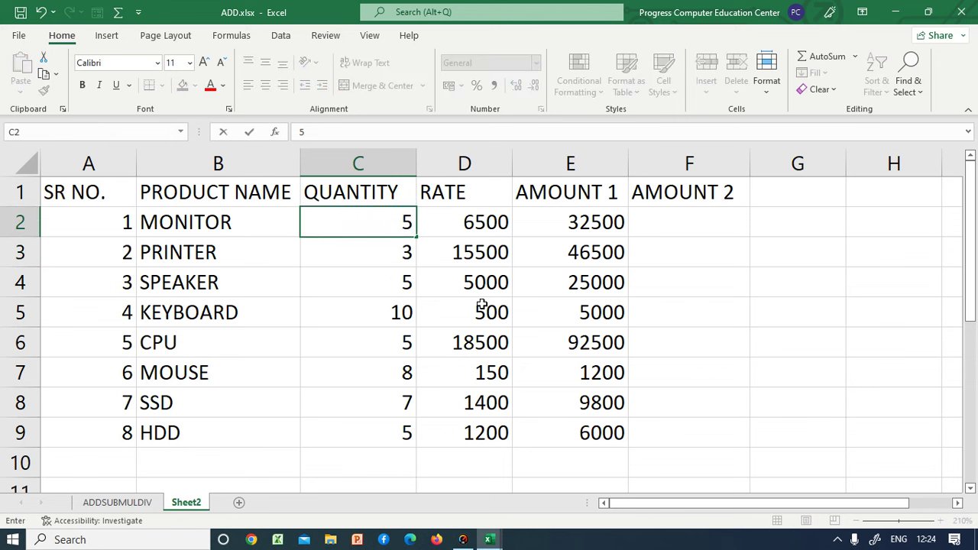
left_click(650, 218)
Copy the 32500 amount from E2 down the AMOUNT 1 column and step through the results
left_click(601, 222)
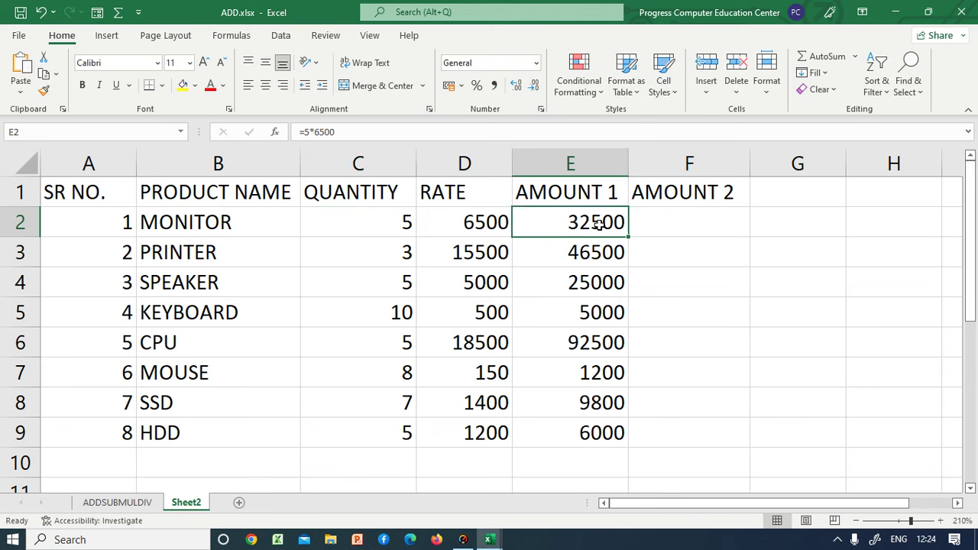
left_click(649, 275)
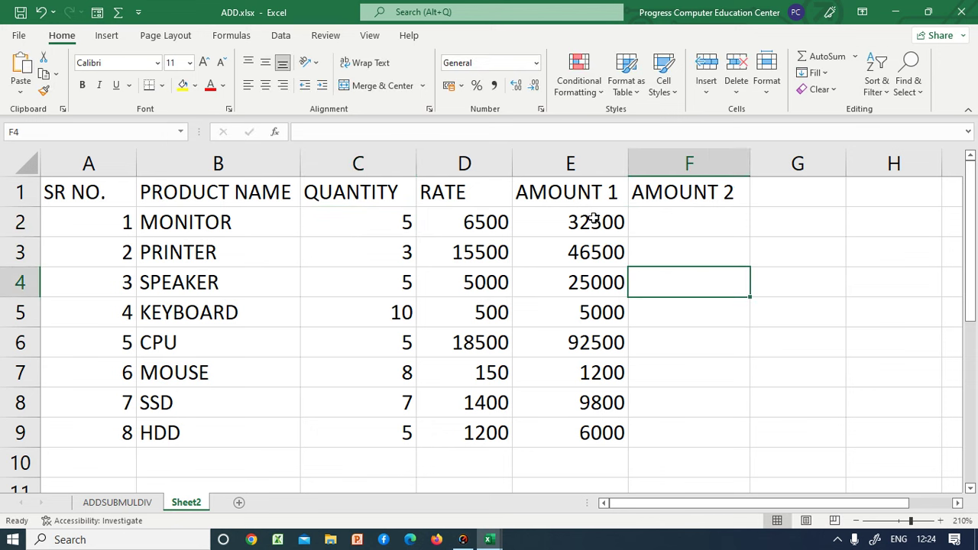
left_click(593, 220)
left_click_drag(628, 238, 629, 444)
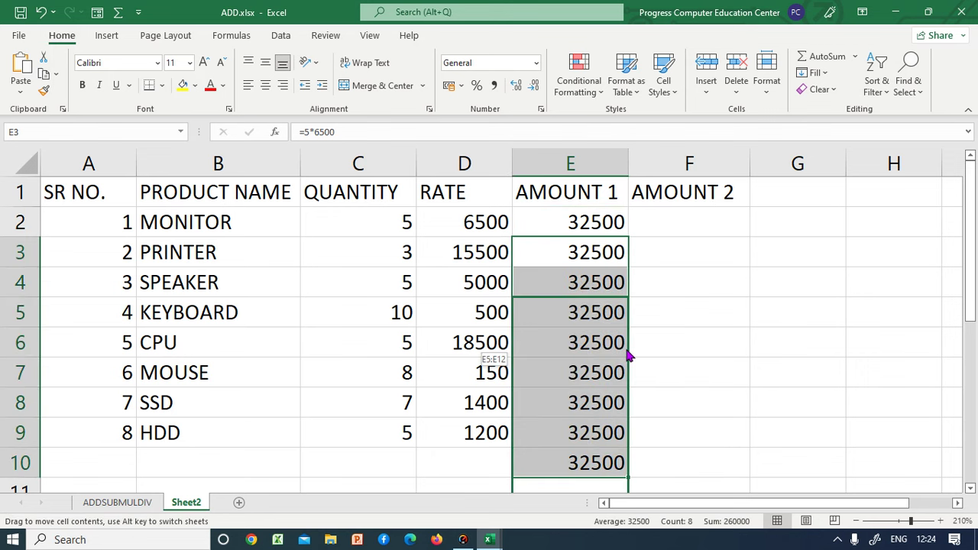
left_click(572, 247)
left_click(595, 224)
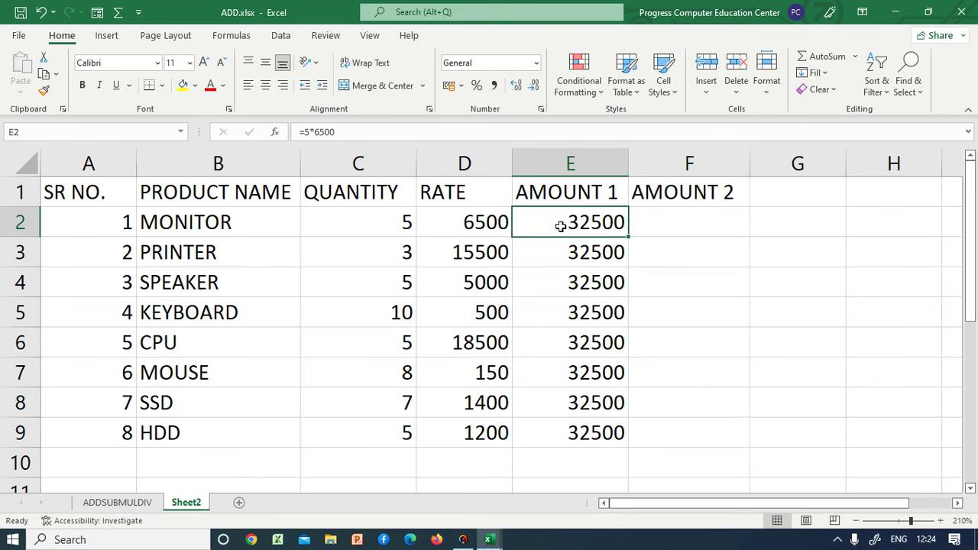
left_click(573, 262)
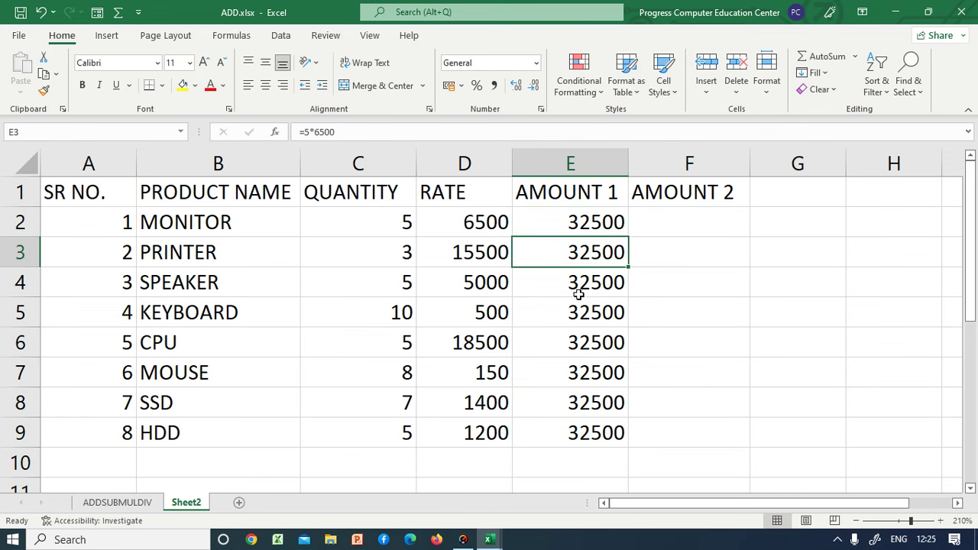
key("Down")
key("Down")
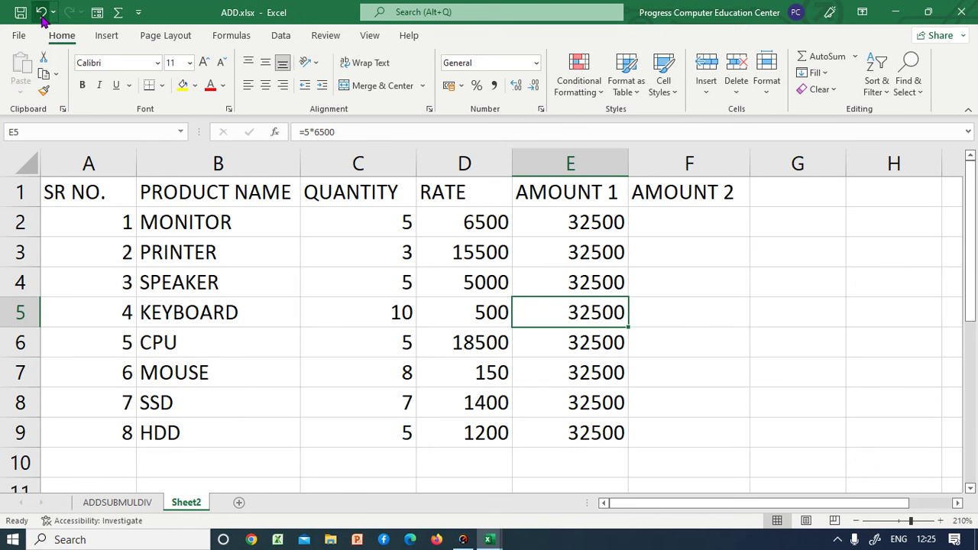
Undo back so AMOUNT 1 regains its original amounts and C2 reads 6
left_click(41, 12)
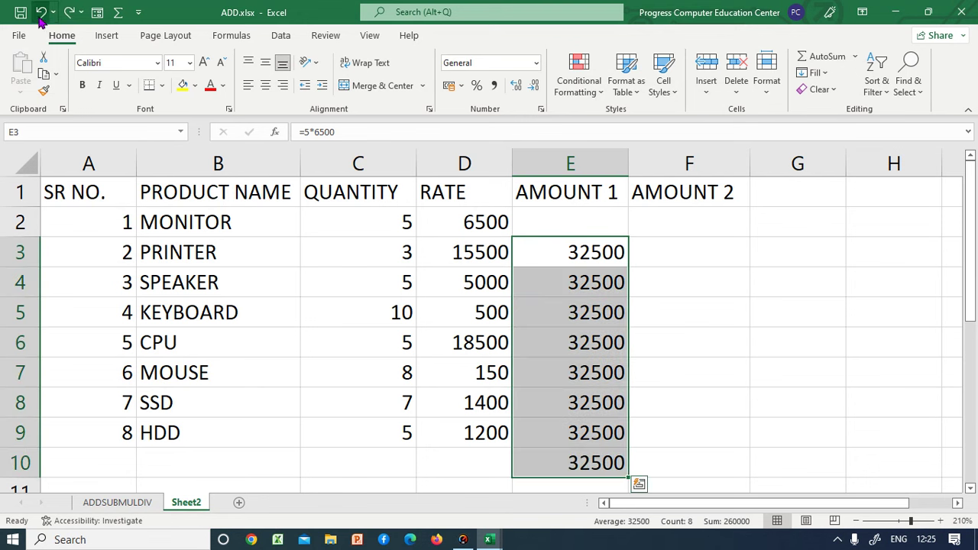
left_click(41, 12)
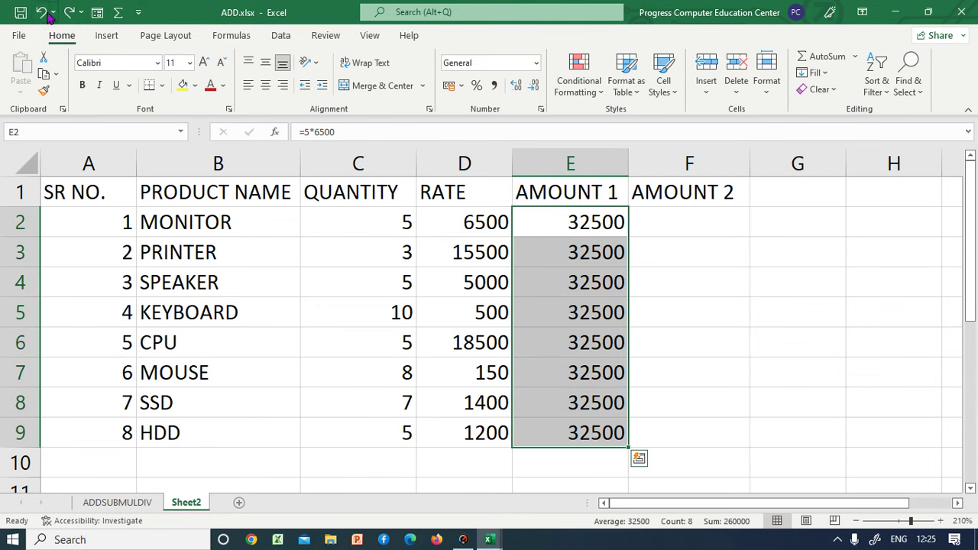
left_click(44, 12)
left_click(44, 12)
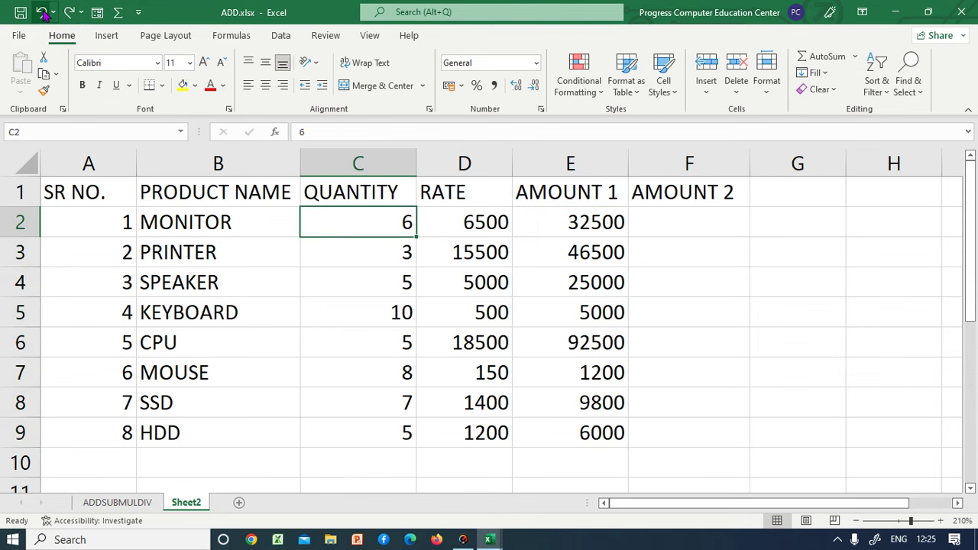
left_click(658, 224)
Enter =C2*D2 in F2 by referencing the quantity and rate cells, giving 39000
type("=")
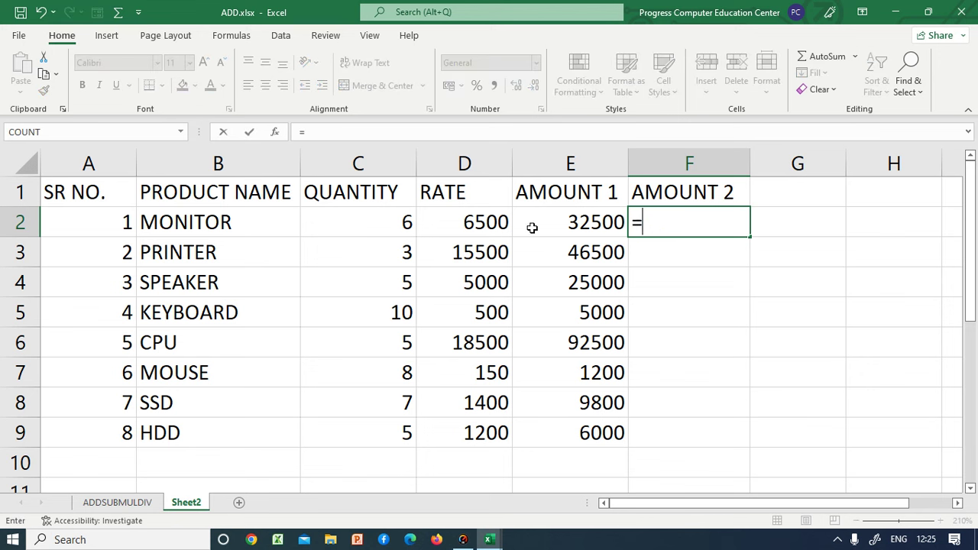
left_click(404, 222)
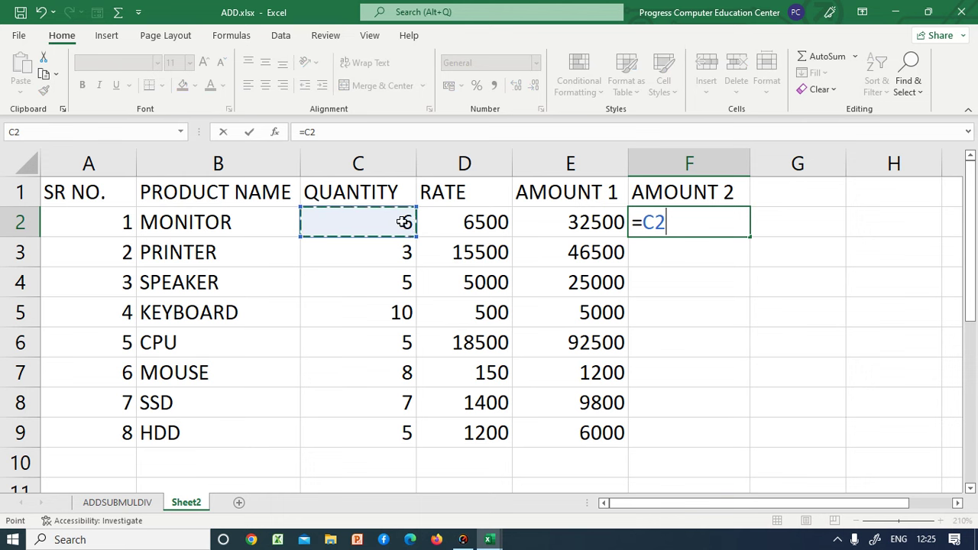
type("*")
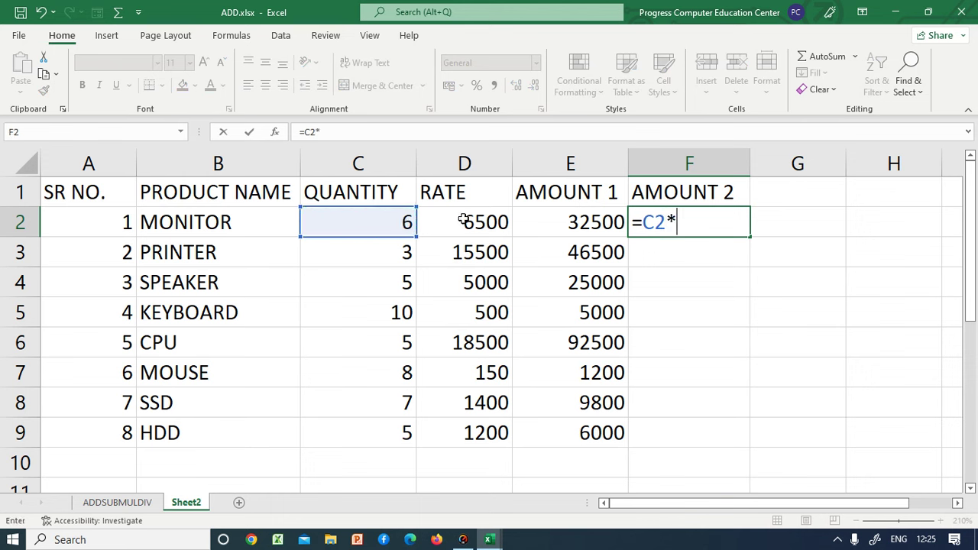
left_click(466, 221)
key("Return")
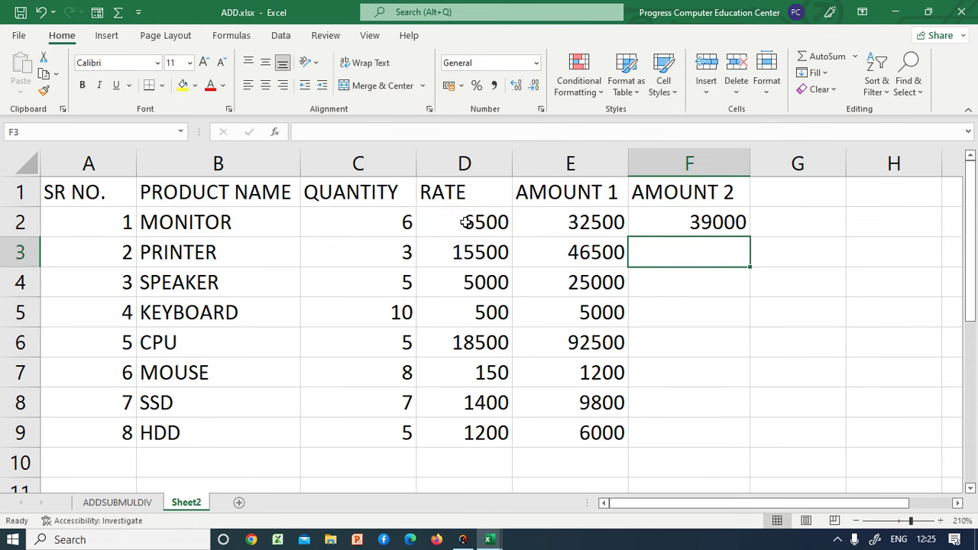
Inspect the F2 formula and fill it down to the HDD row
left_click(670, 223)
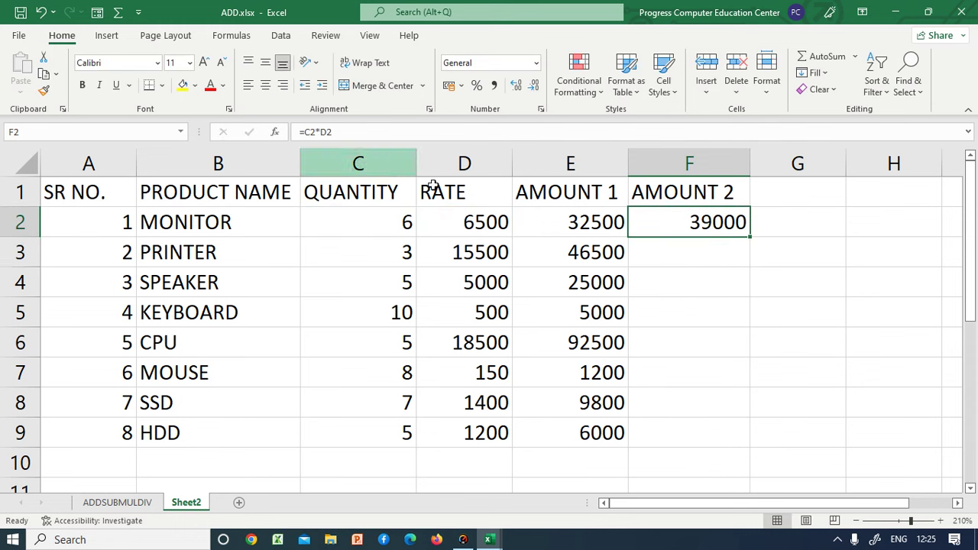
left_click(714, 247)
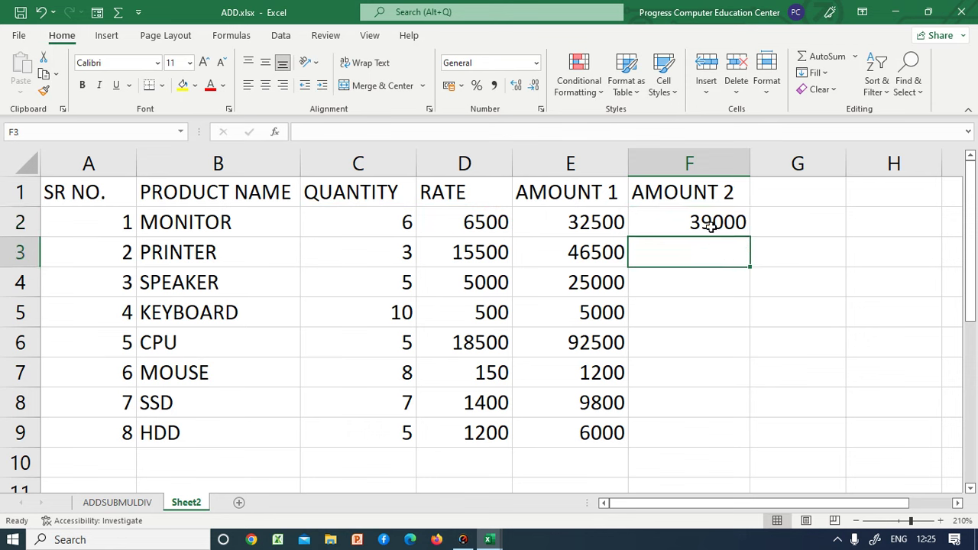
double_click(694, 220)
left_click(712, 274)
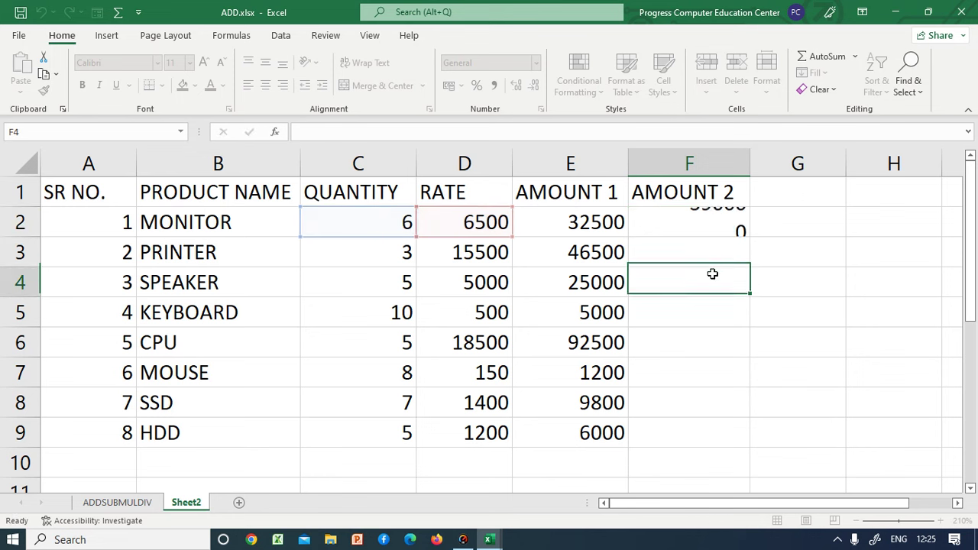
left_click(738, 230)
double_click(750, 238)
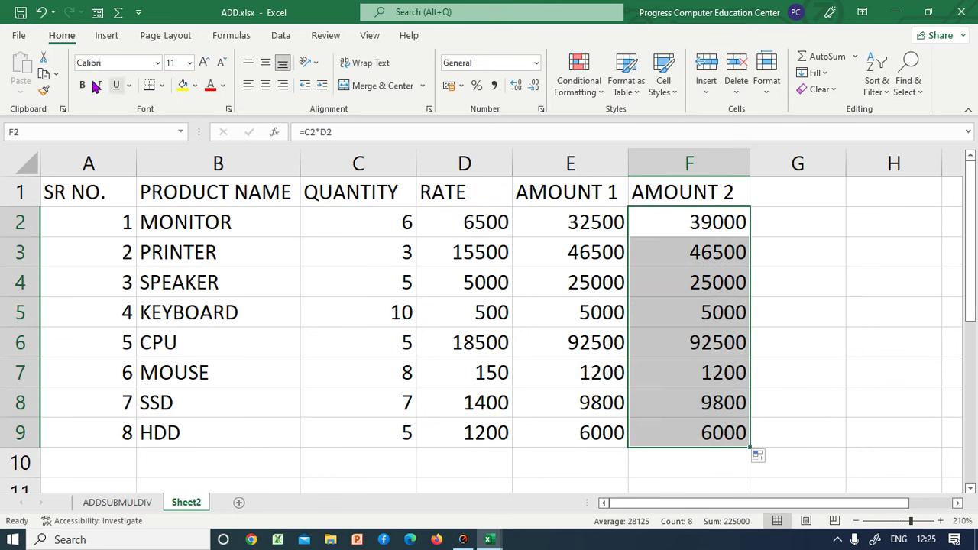
Redo the fill so =C2*D2 covers F2:F9, showing 39000 through 6000
left_click(43, 13)
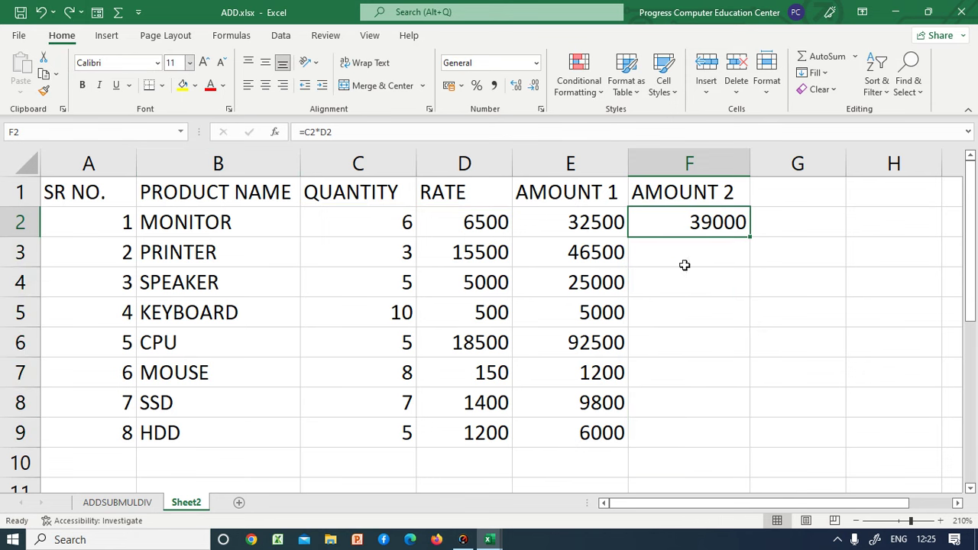
left_click_drag(752, 237, 739, 440)
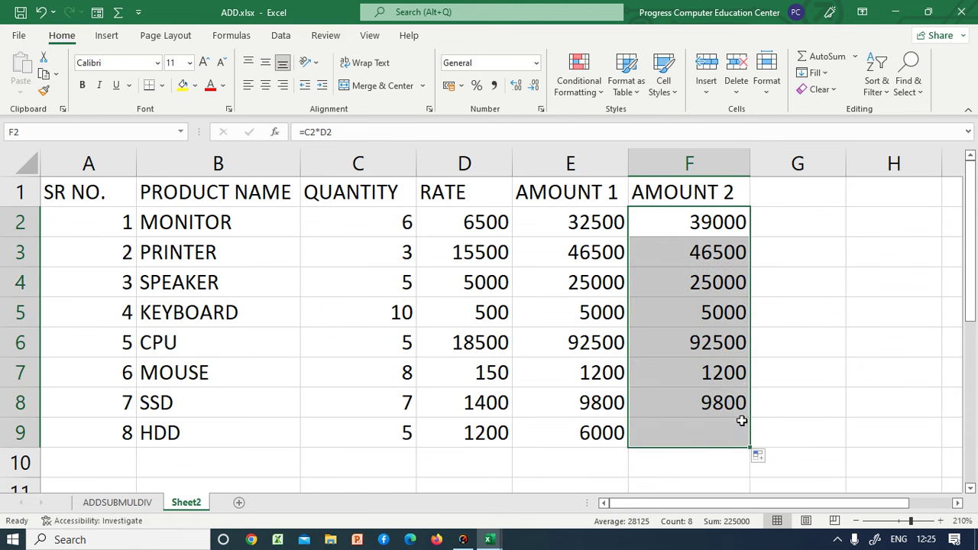
left_click(42, 13)
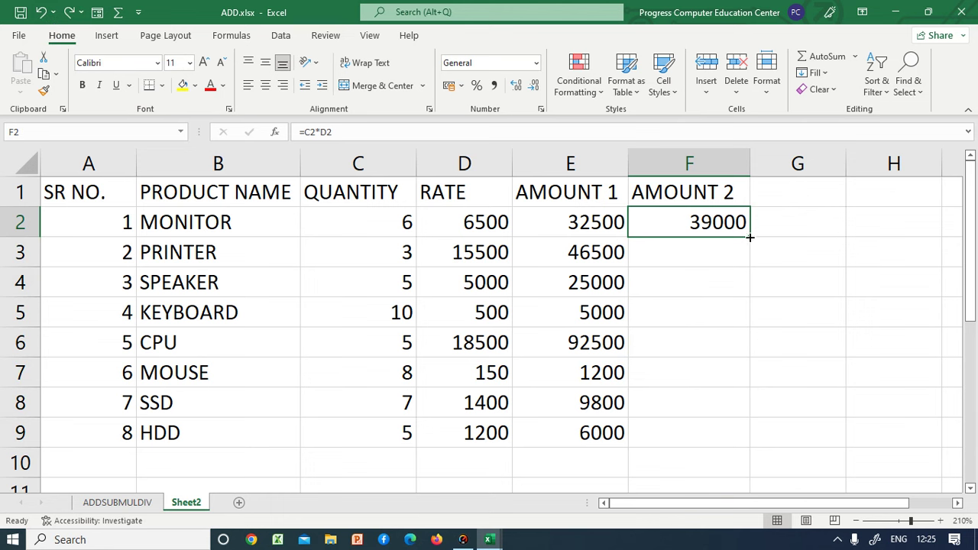
double_click(751, 237)
left_click(791, 283)
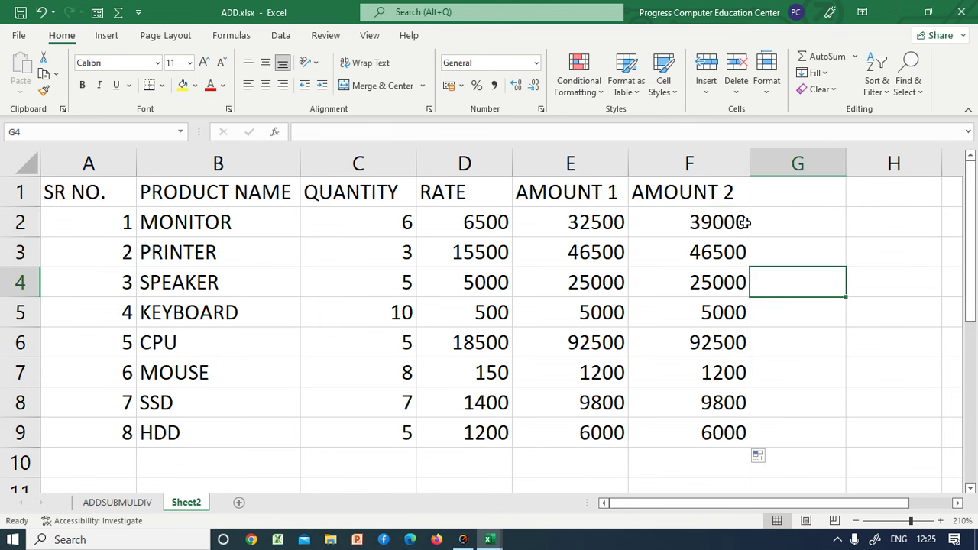
left_click(681, 230)
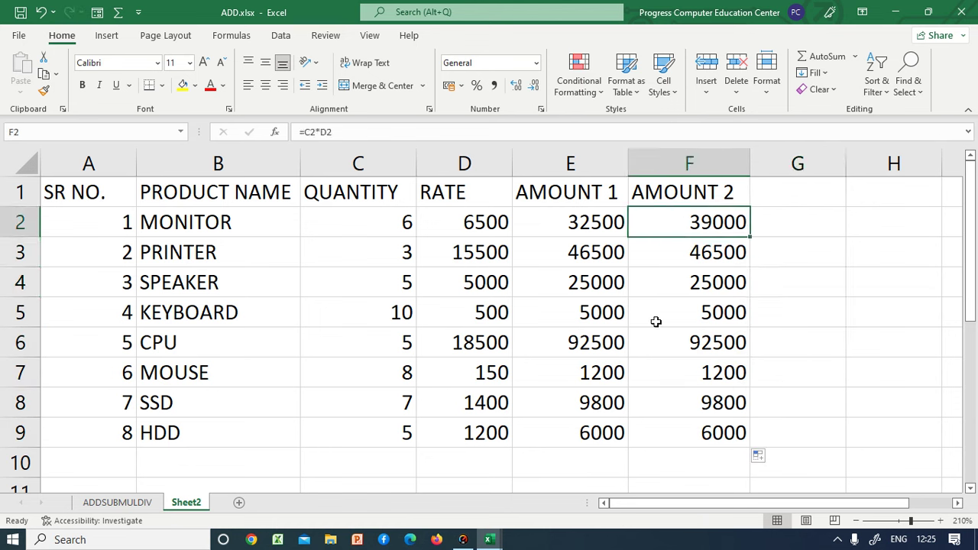
left_click(610, 222)
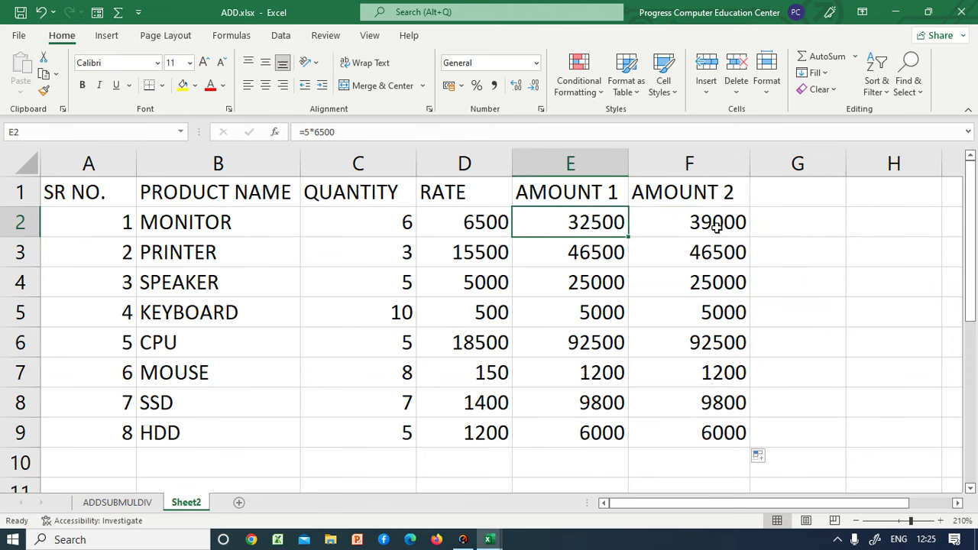
double_click(716, 226)
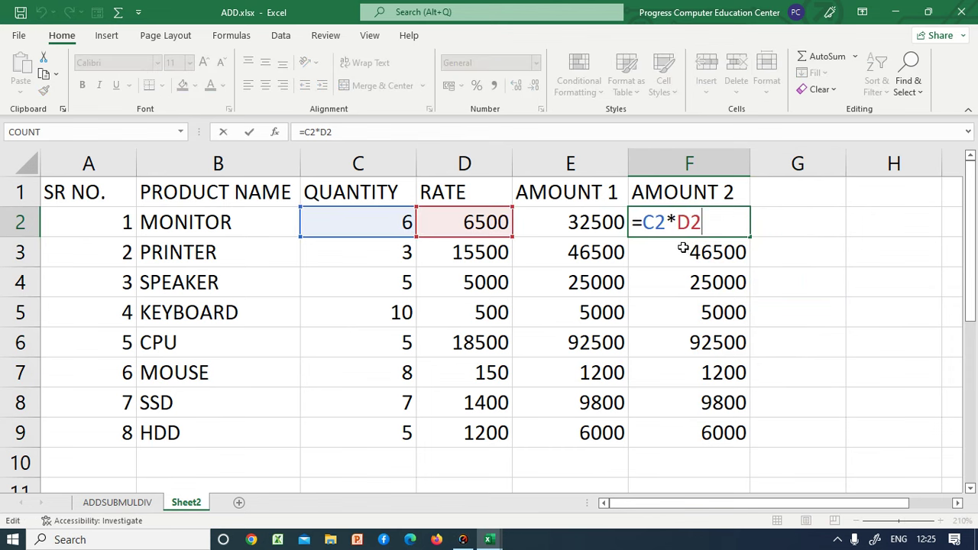
key("Return")
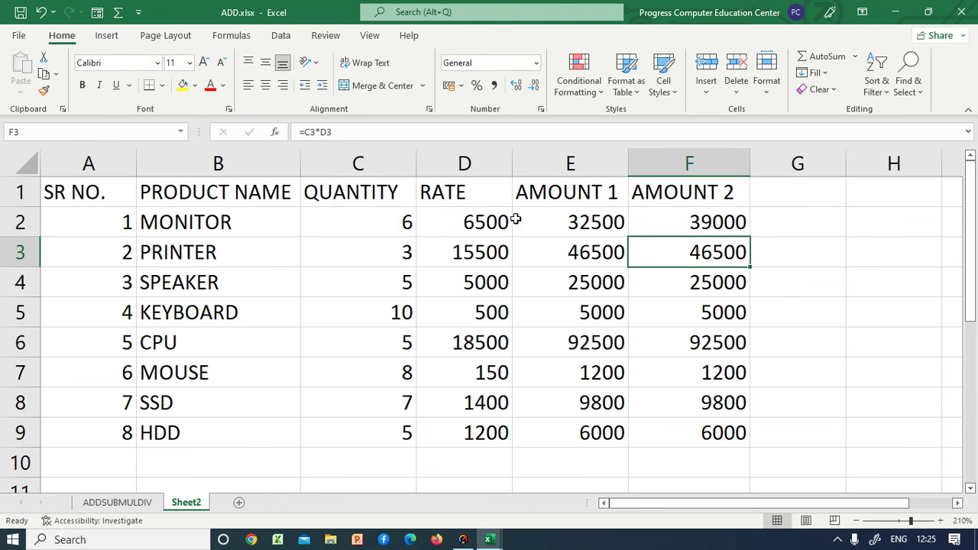
left_click(389, 219)
type("5")
key("Return")
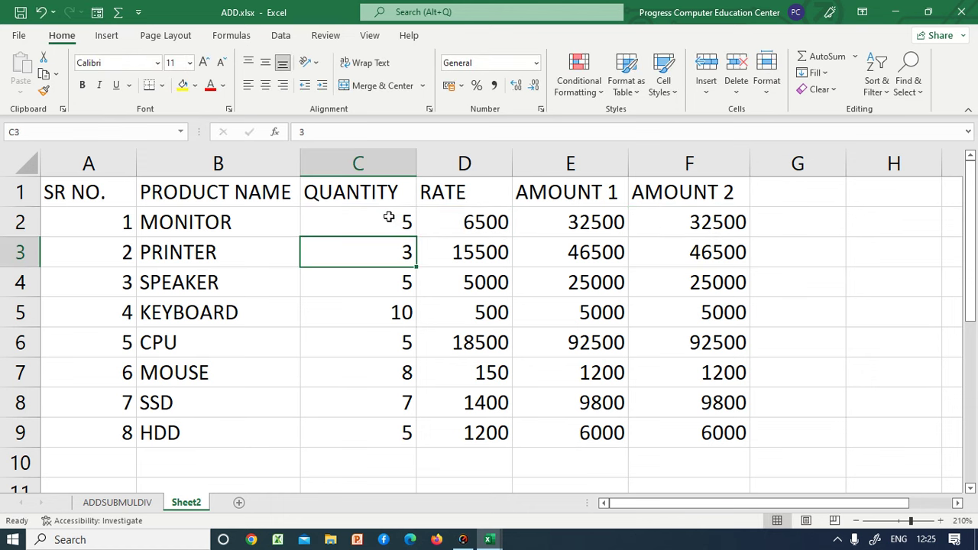
left_click(669, 221)
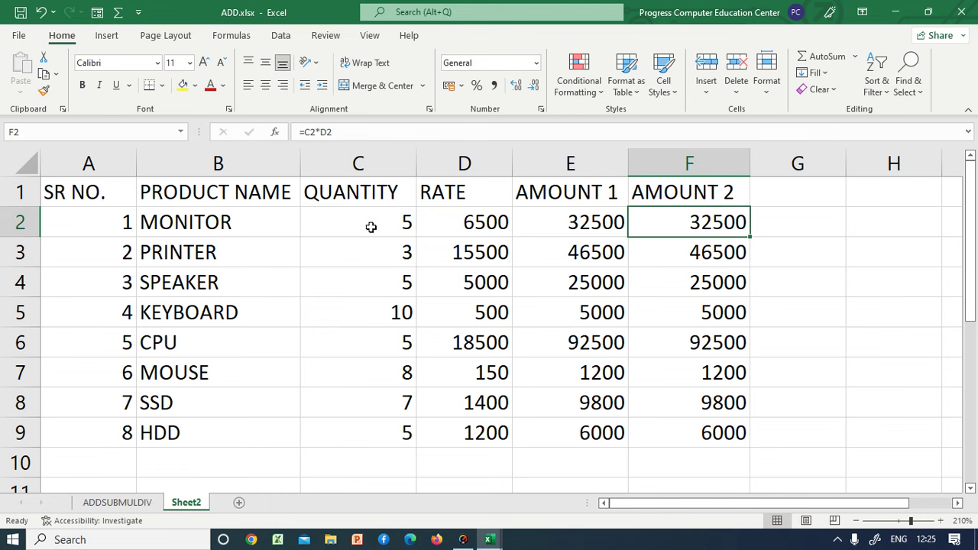
left_click(440, 219)
left_click(563, 221)
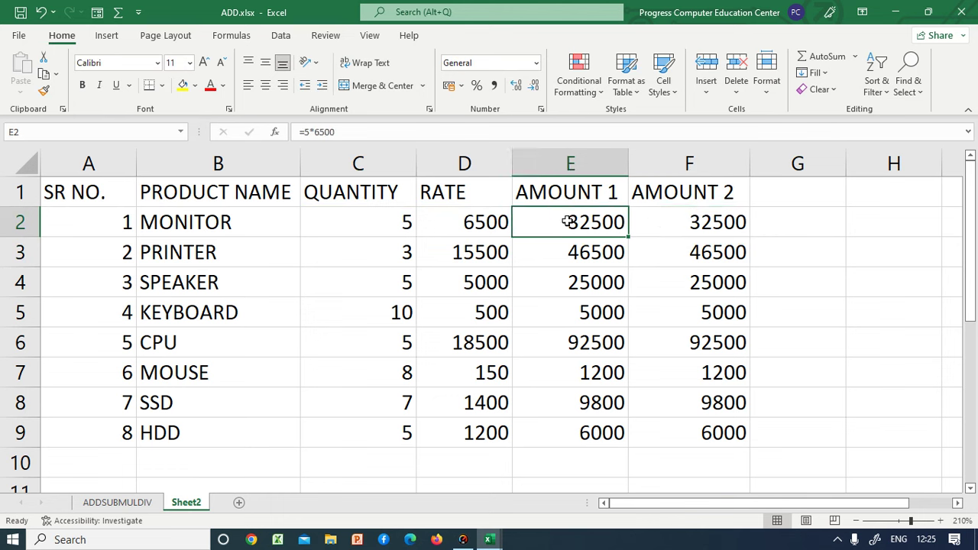
double_click(686, 225)
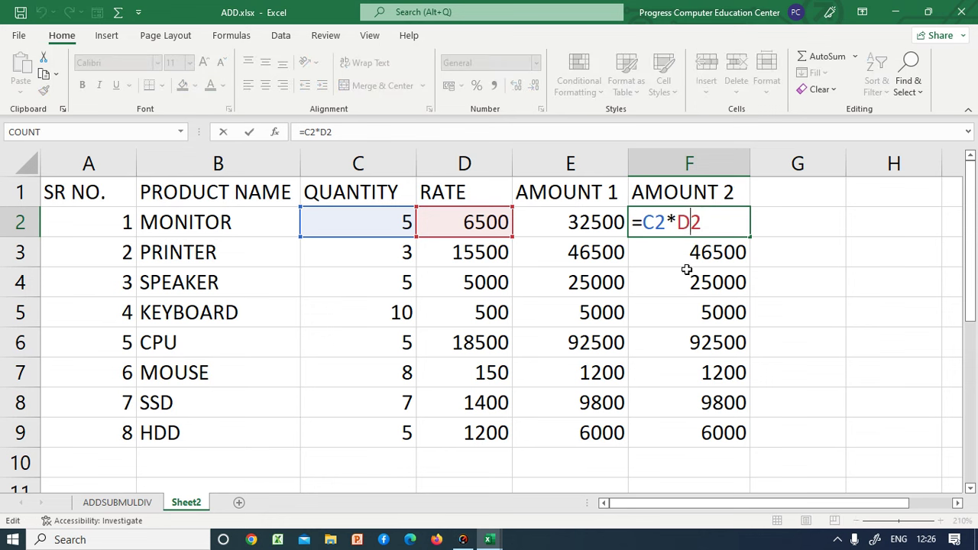
key("Return")
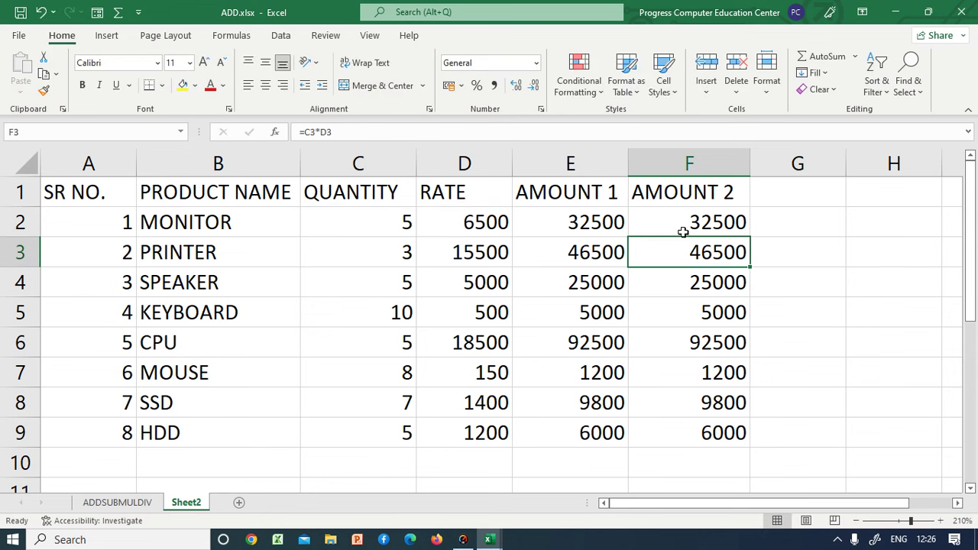
double_click(714, 308)
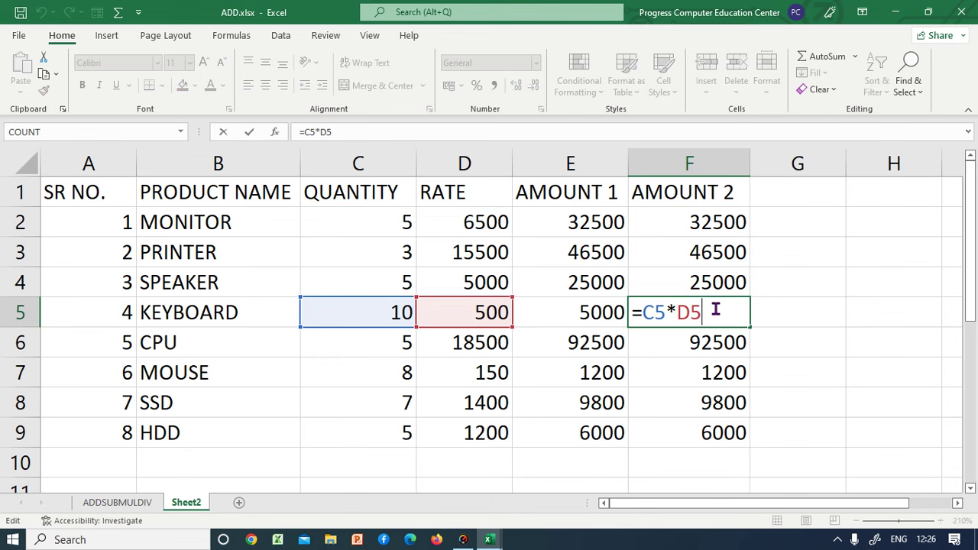
key("Return")
left_click(782, 262)
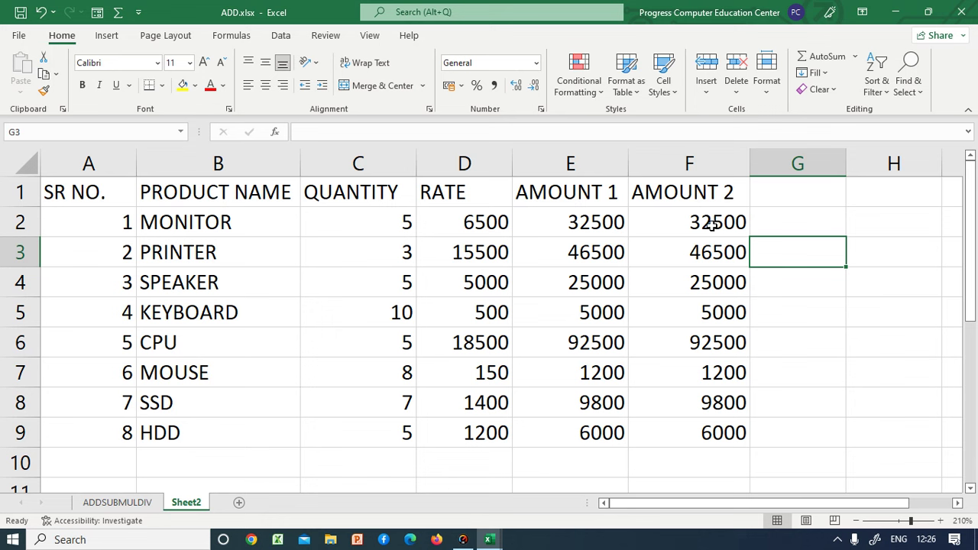
Enter 10 as the MONITOR quantity and compare the AMOUNT 1 and AMOUNT 2 formulas
left_click(371, 221)
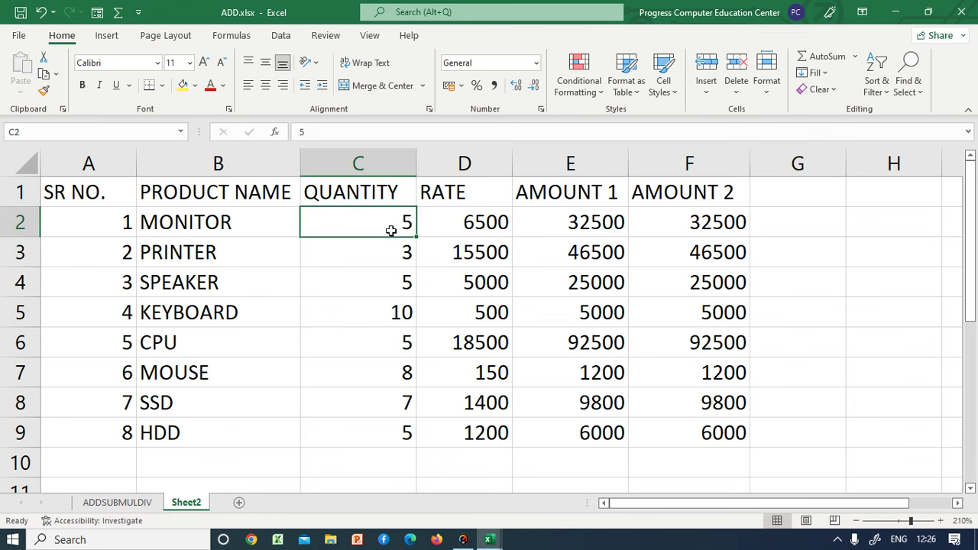
type("10")
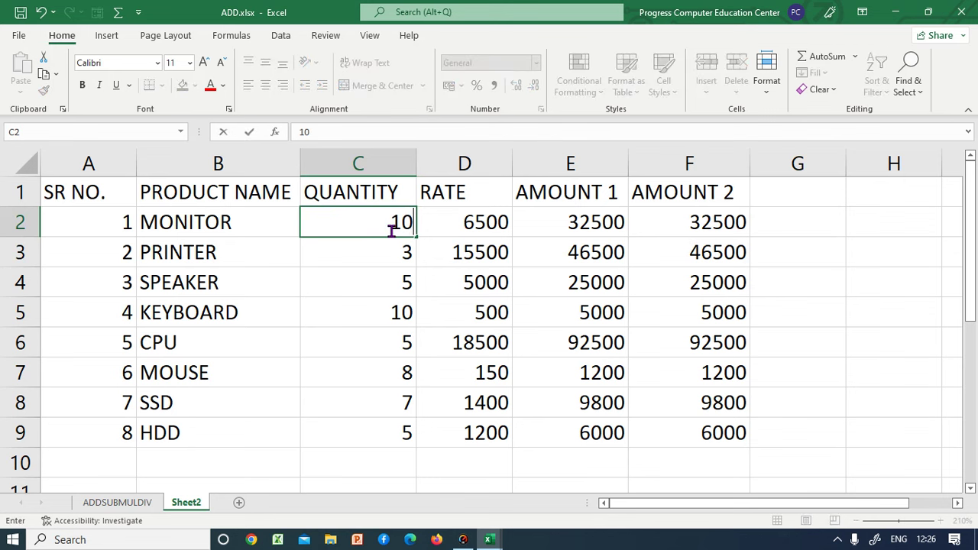
key("Return")
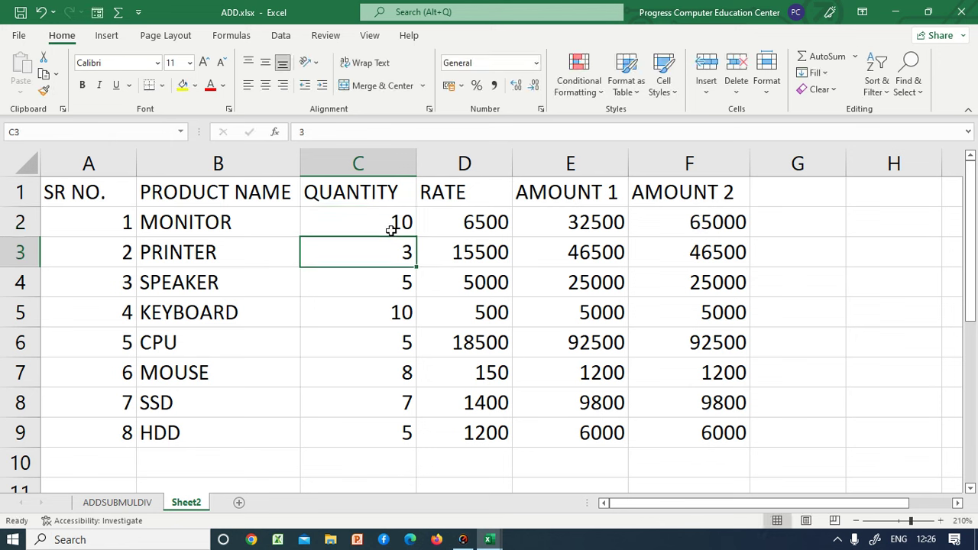
left_click(568, 227)
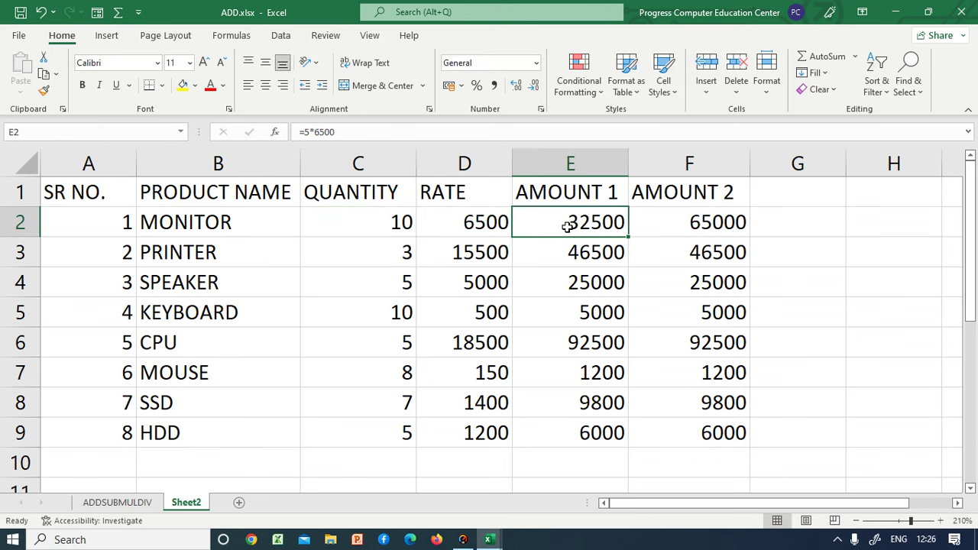
left_click(481, 229)
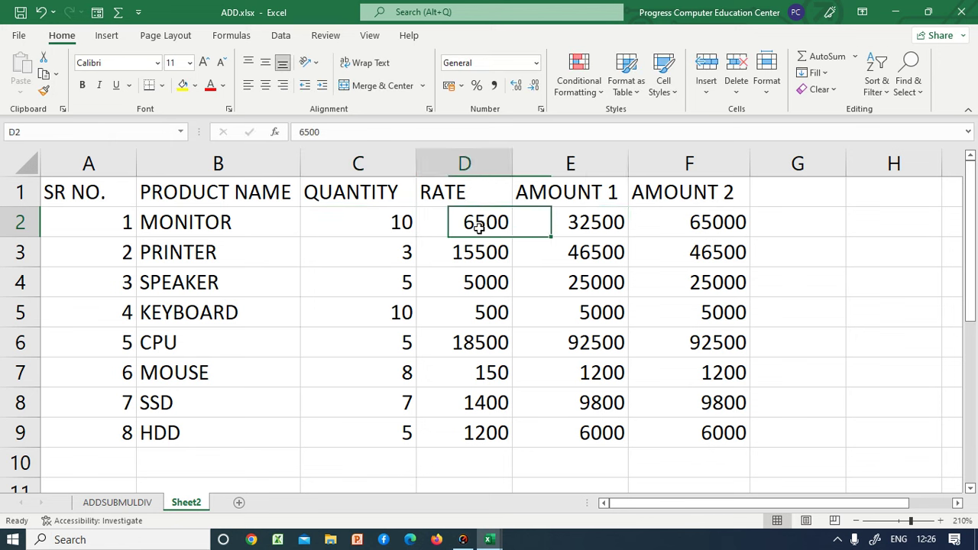
double_click(690, 227)
key("Return")
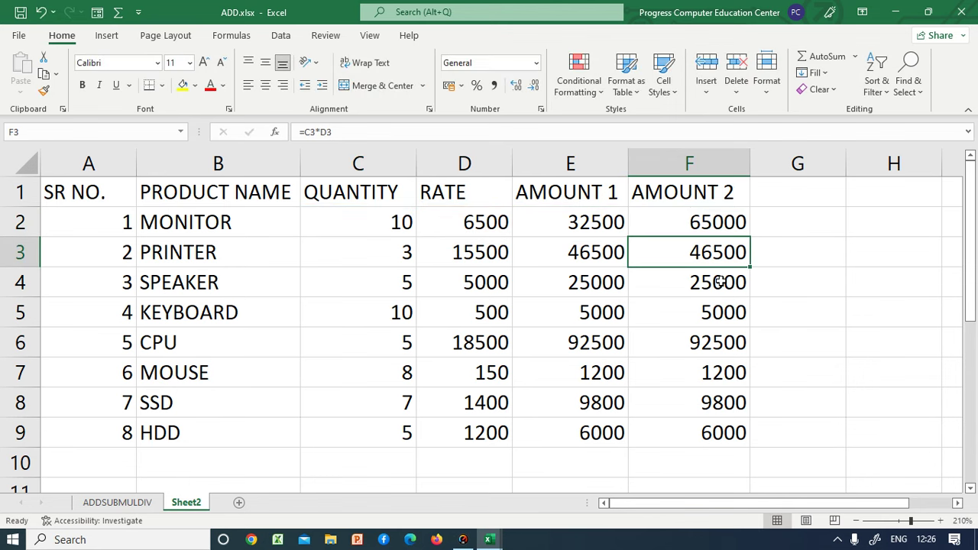
left_click(588, 225)
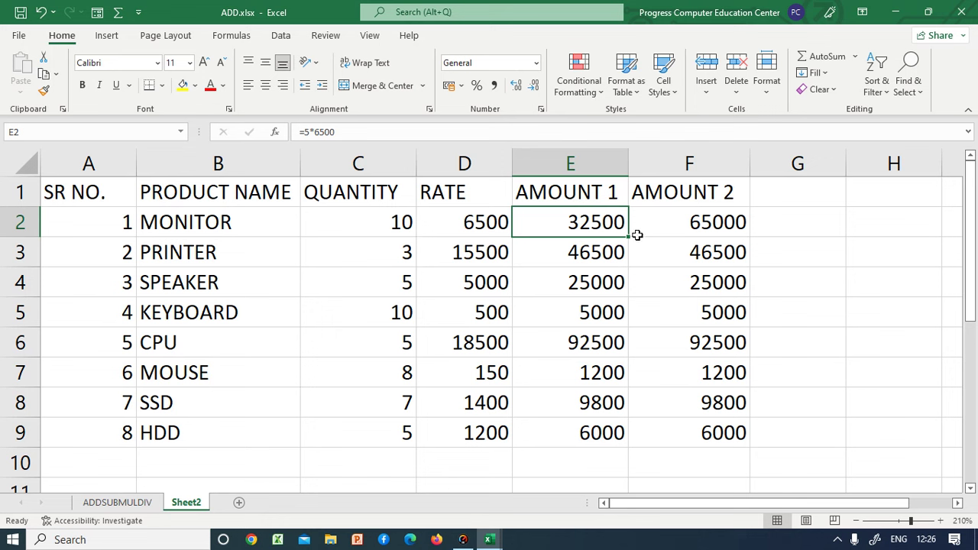
Change the MONITOR quantity in C2 to 8 and check AMOUNT 2 recalculates
double_click(369, 222)
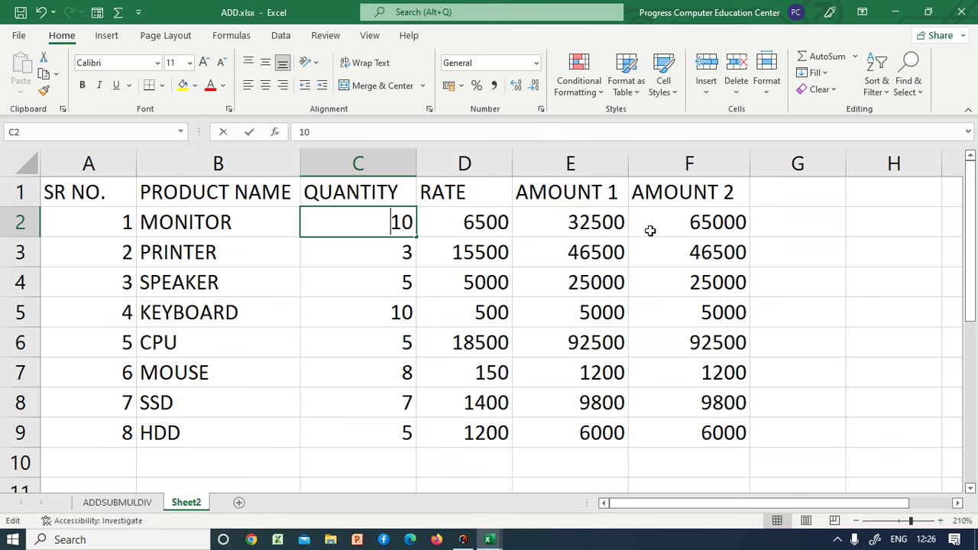
left_click(380, 232)
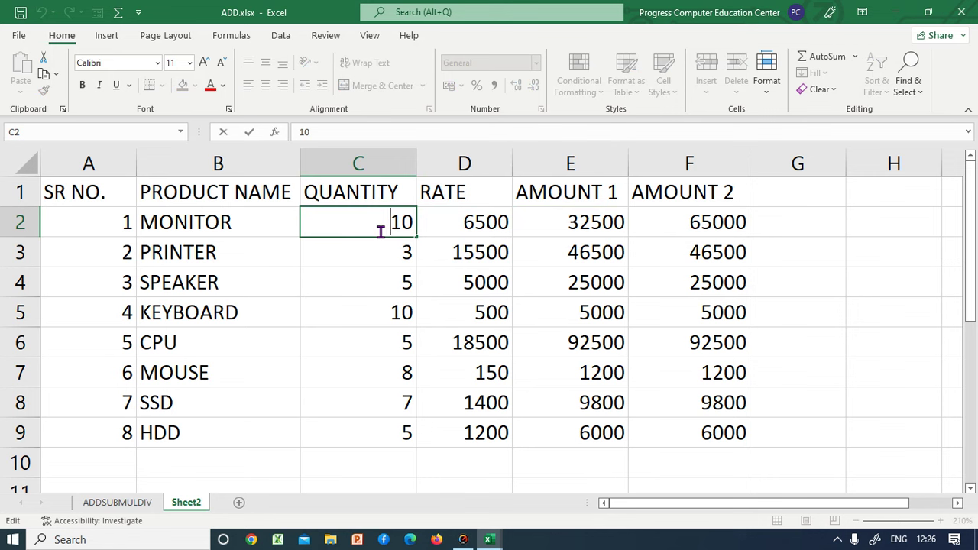
type("8")
key("Delete")
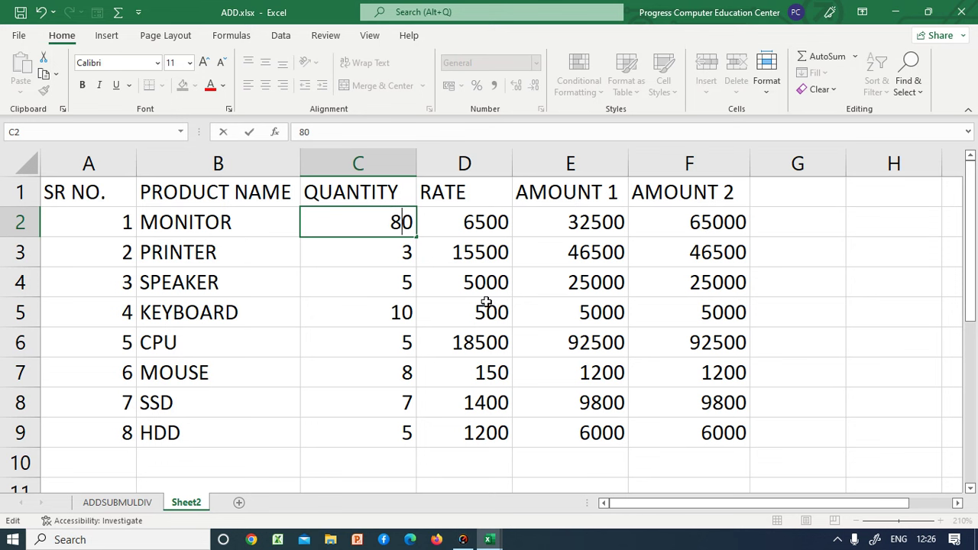
key("Delete")
key("Return")
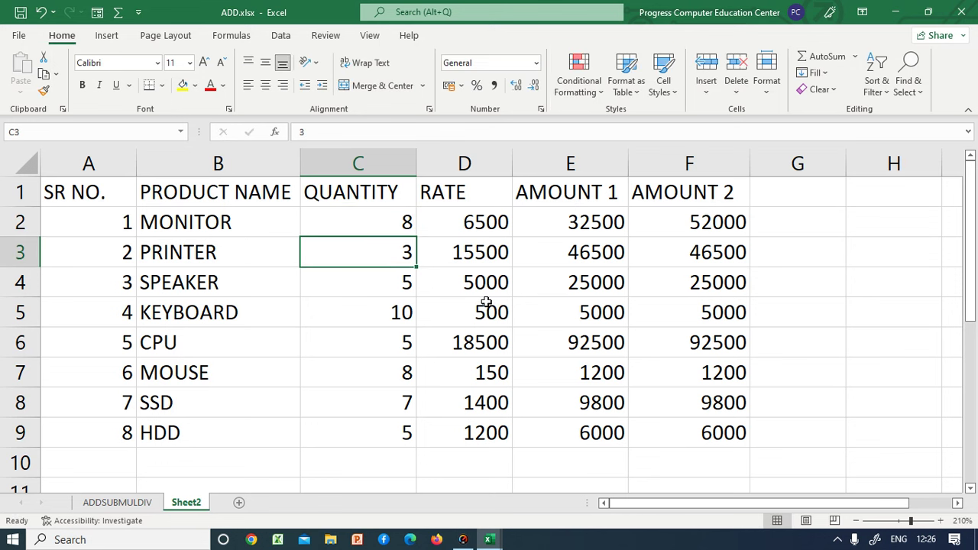
left_click(682, 217)
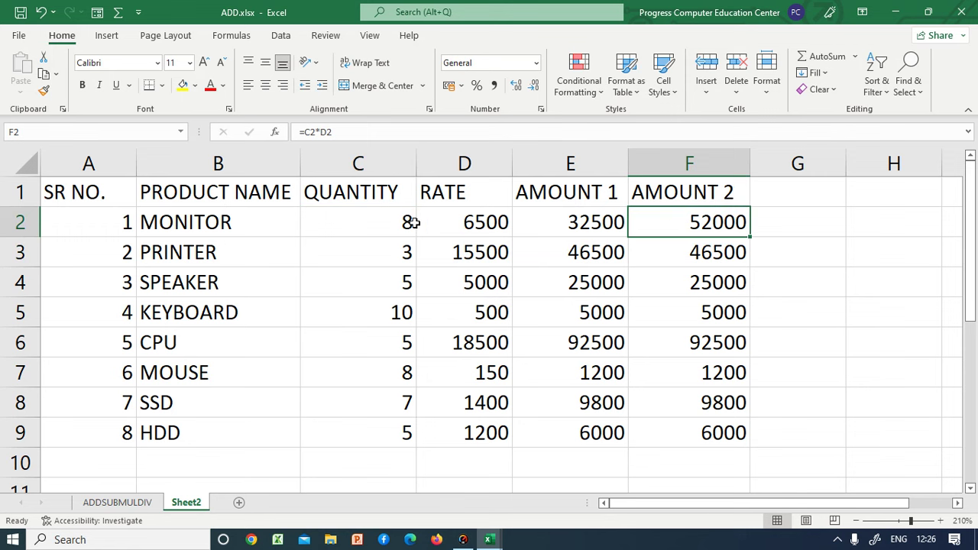
left_click(334, 131)
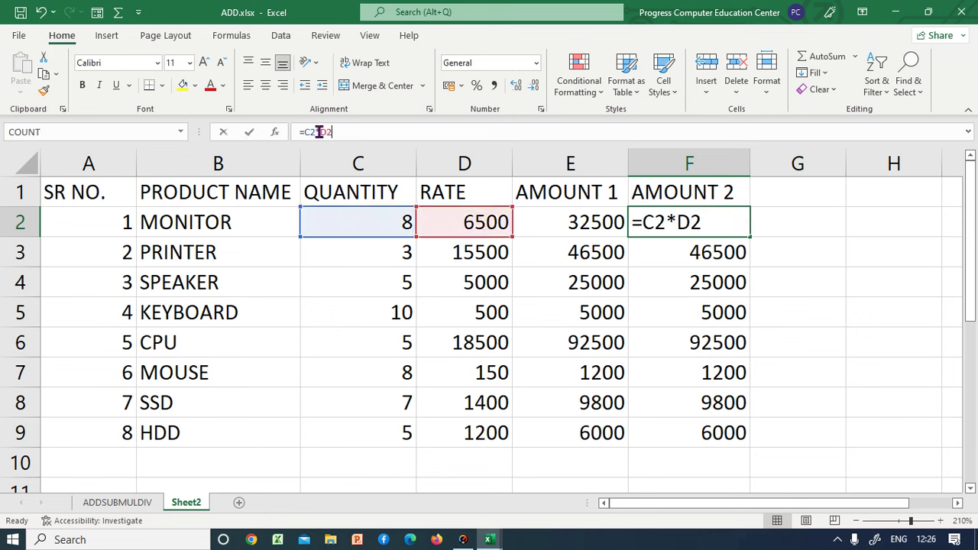
left_click_drag(334, 131, 298, 131)
key("Return")
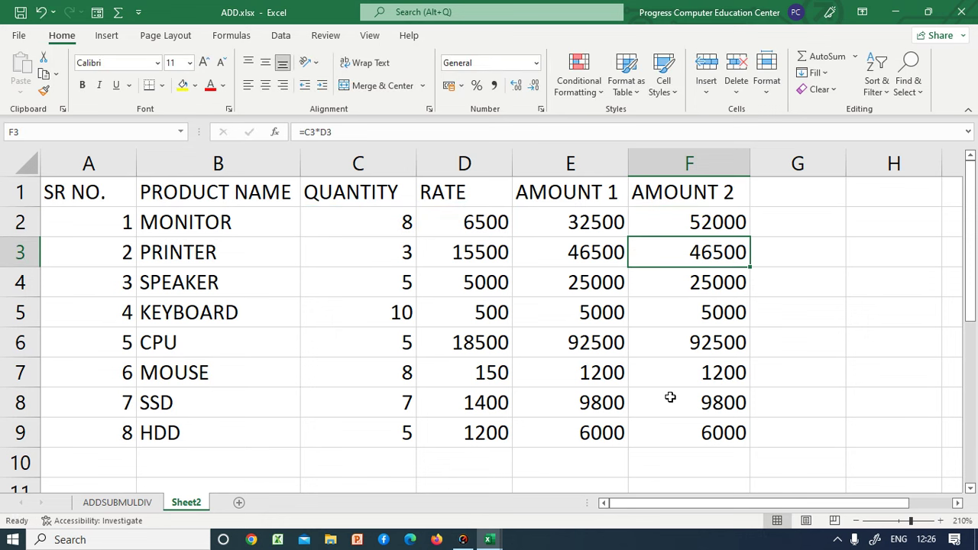
Set the MONITOR rate in D2 to 1000 so F2 (=C2*D2) shows 8000 while AMOUNT 1 stays 32500
left_click(468, 225)
type("1")
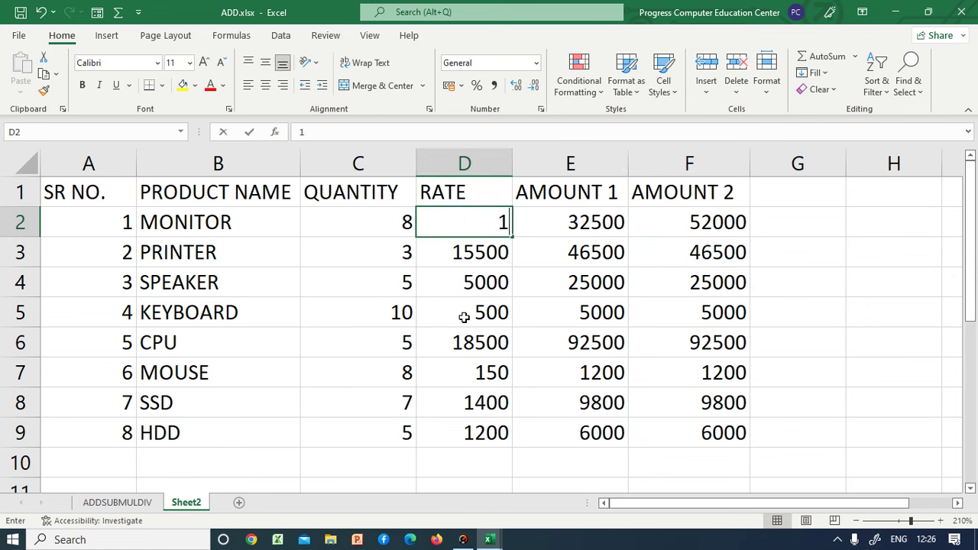
type("000")
key("Return")
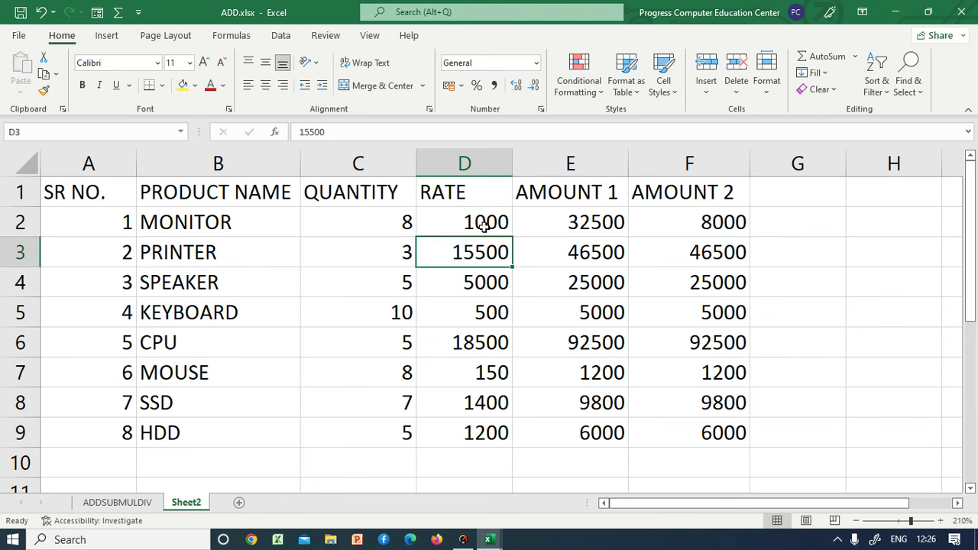
double_click(663, 220)
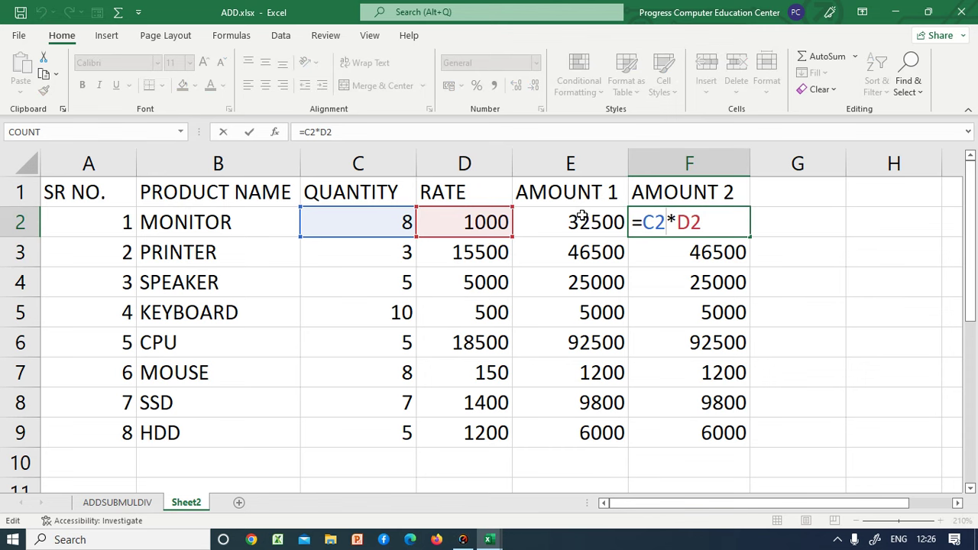
key("Return")
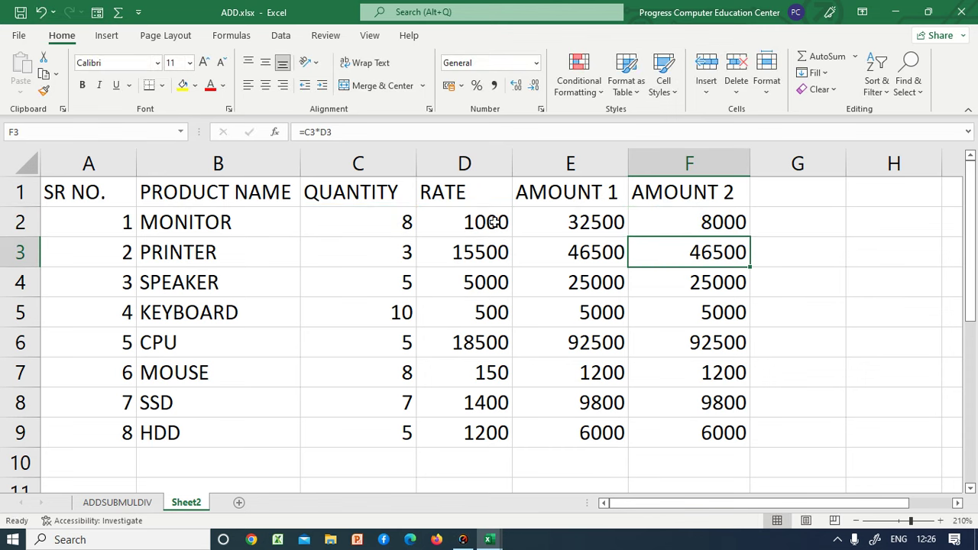
left_click(642, 226)
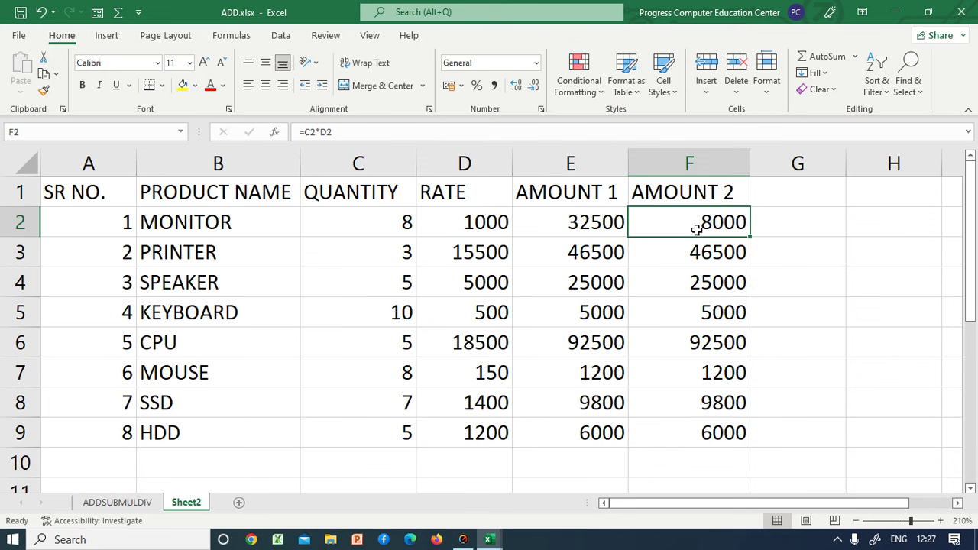
left_click(586, 223)
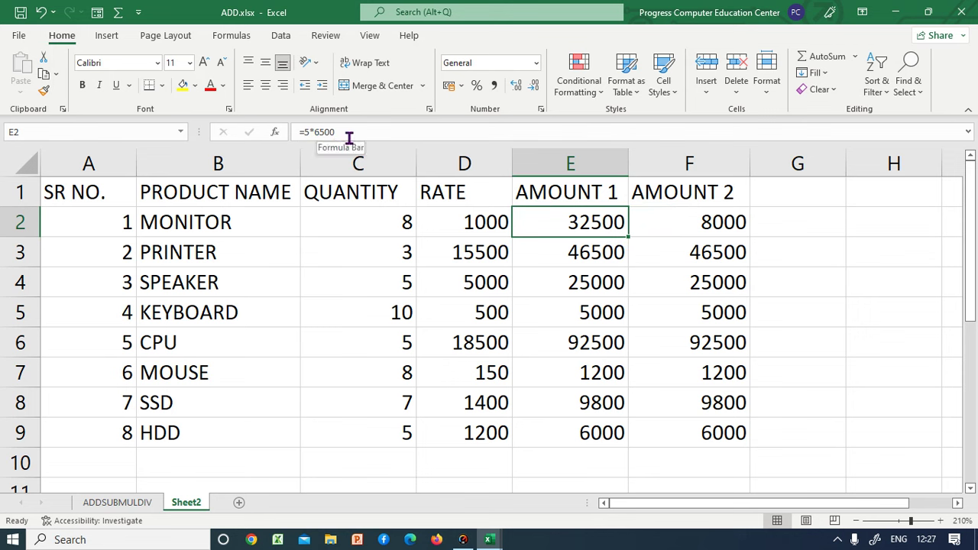
left_click(591, 255)
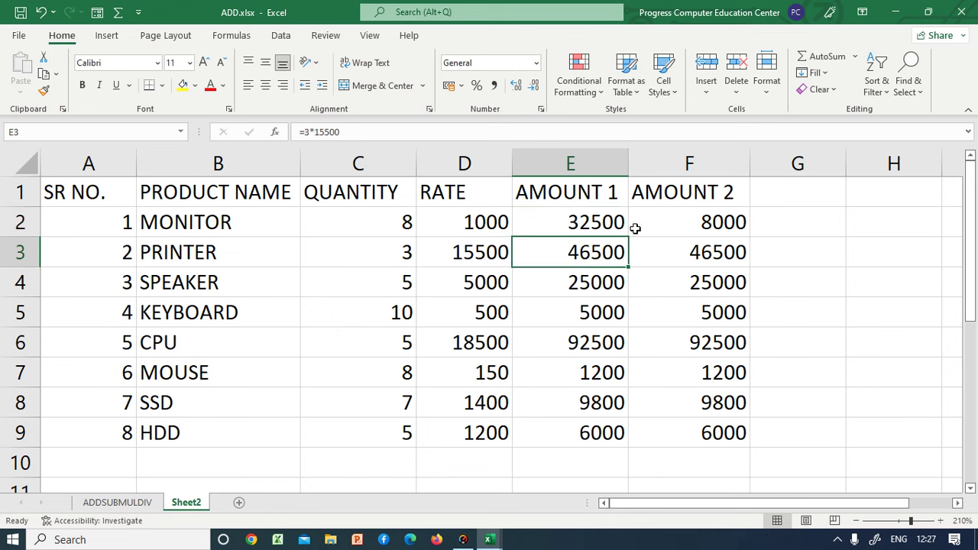
left_click(666, 228)
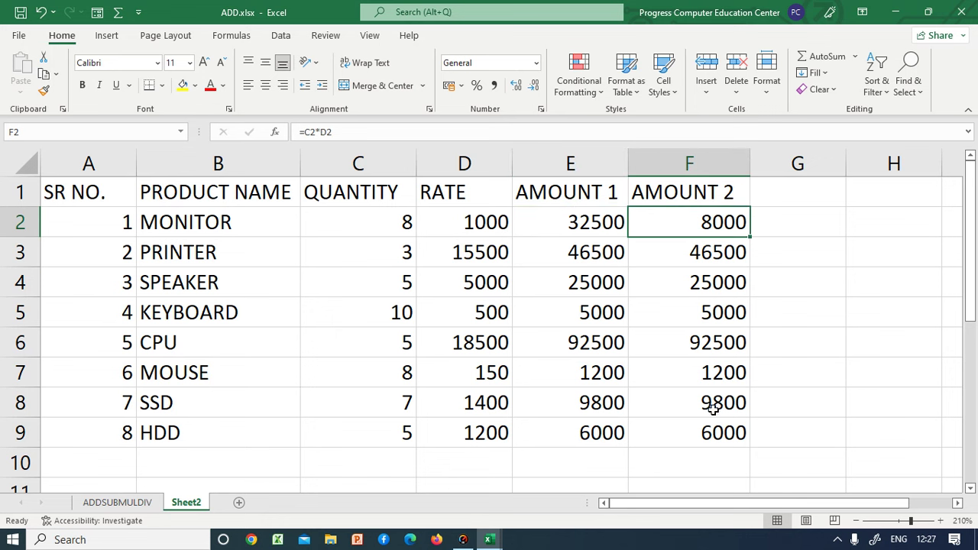
Fill the F2 AMOUNT 2 formula down through F9
left_click(678, 273)
left_click_drag(677, 220, 686, 434)
left_click(674, 223)
left_click(667, 274)
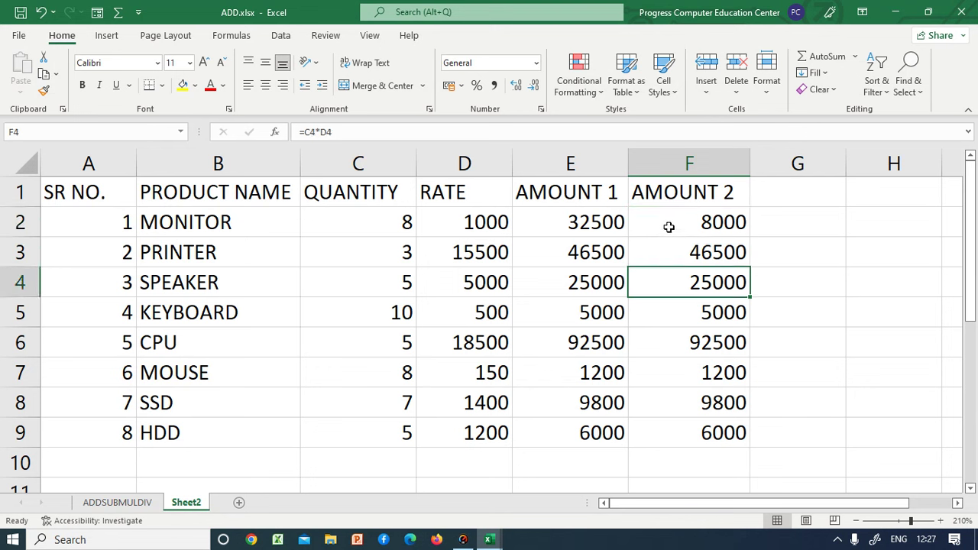
left_click(669, 227)
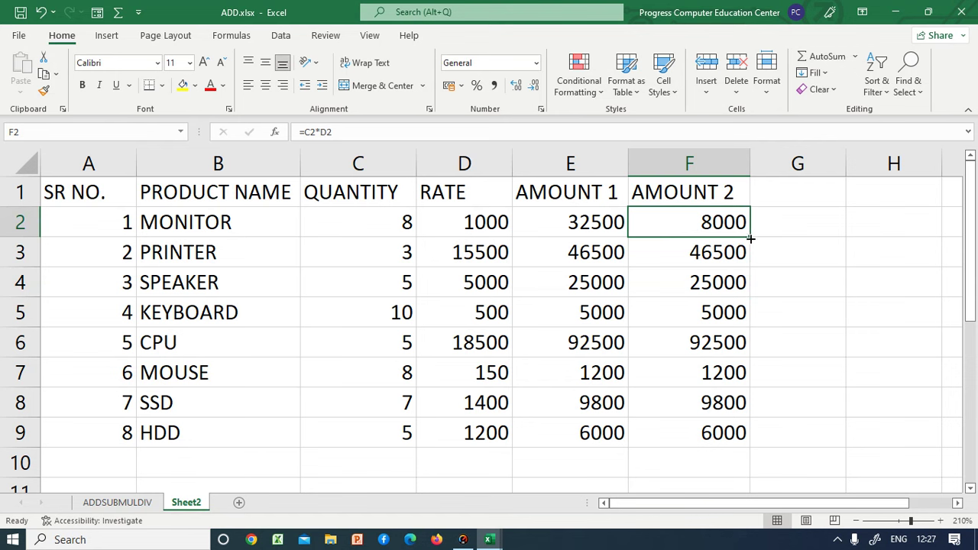
left_click_drag(751, 239, 743, 441)
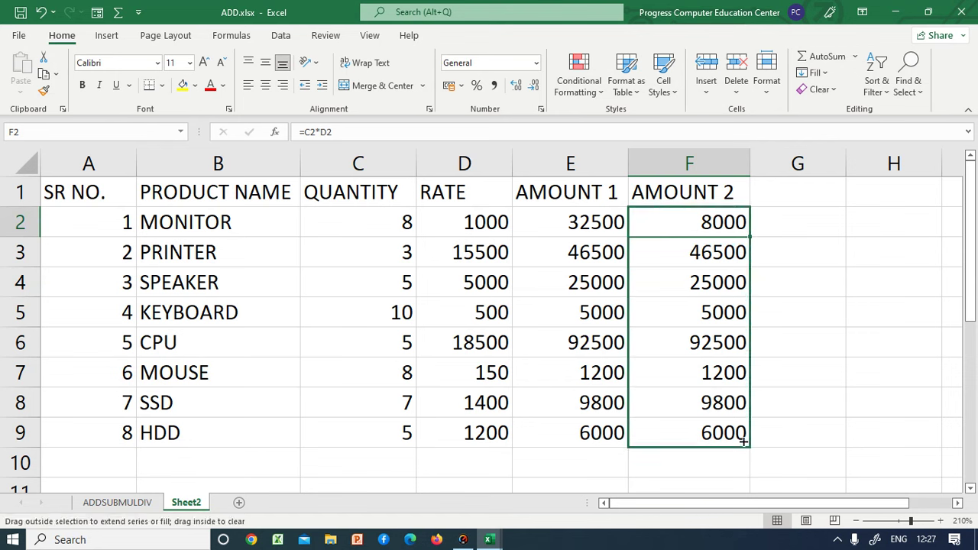
left_click(786, 326)
double_click(718, 221)
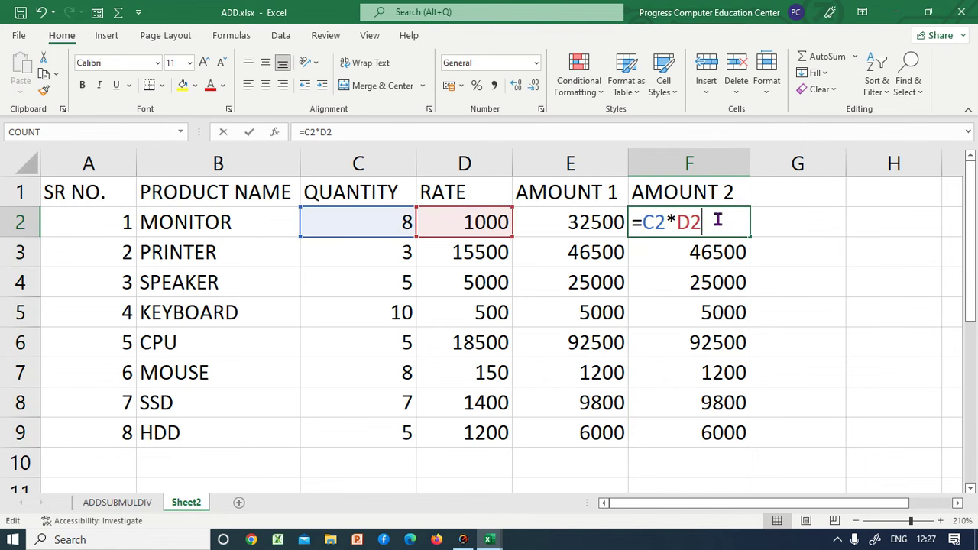
left_click(775, 288)
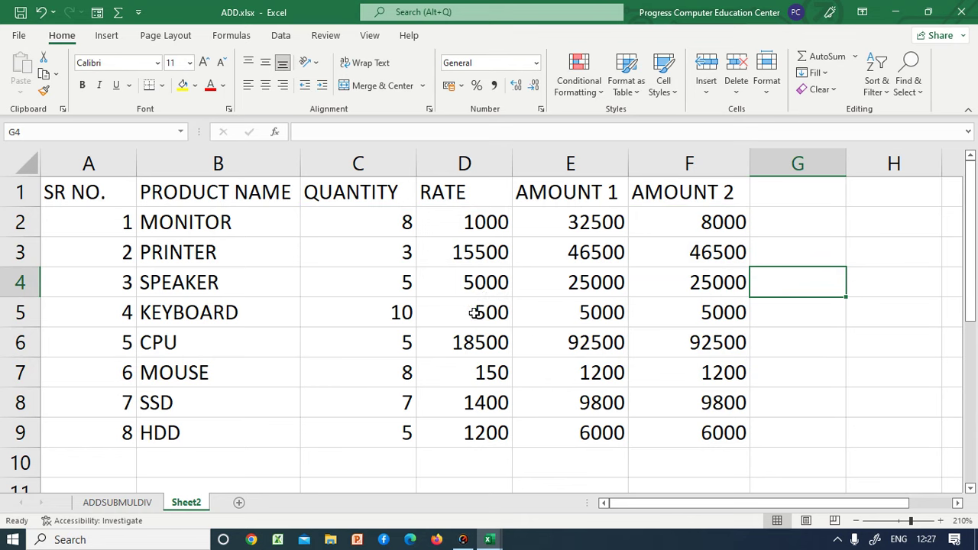
scroll(510, 326, "down", 8)
scroll(510, 326, "up", 8)
Apply All Borders to every cell of the product table A1:F9
mouse_move(74, 194)
left_mouse_down()
mouse_move(205, 196)
mouse_move(670, 433)
left_mouse_up()
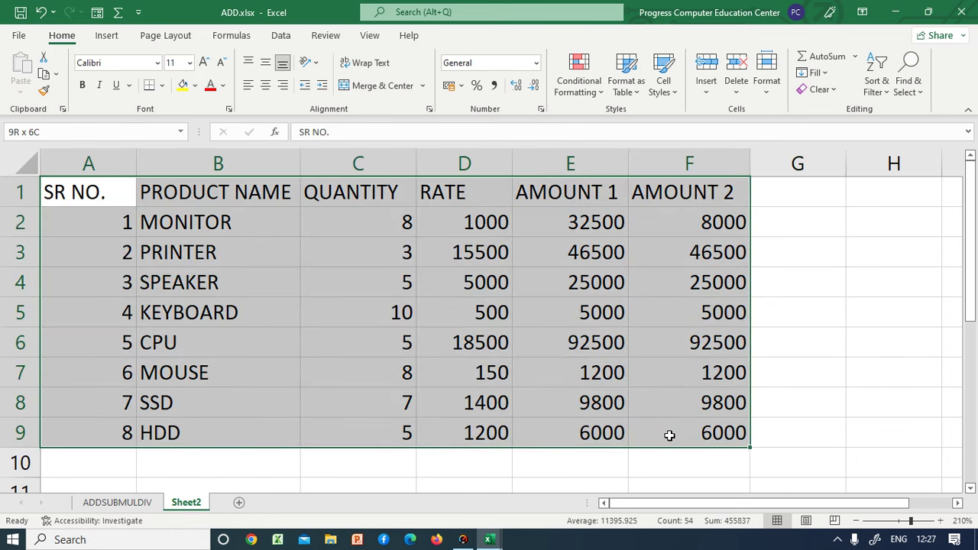
left_click(670, 433)
mouse_move(88, 191)
left_mouse_down()
mouse_move(625, 433)
mouse_move(670, 433)
left_mouse_up()
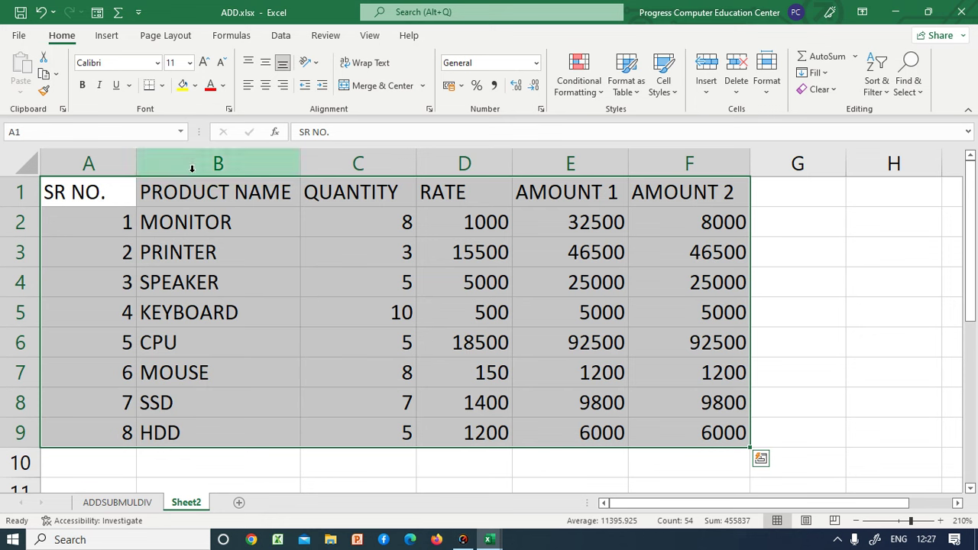
left_click(163, 86)
left_click(181, 224)
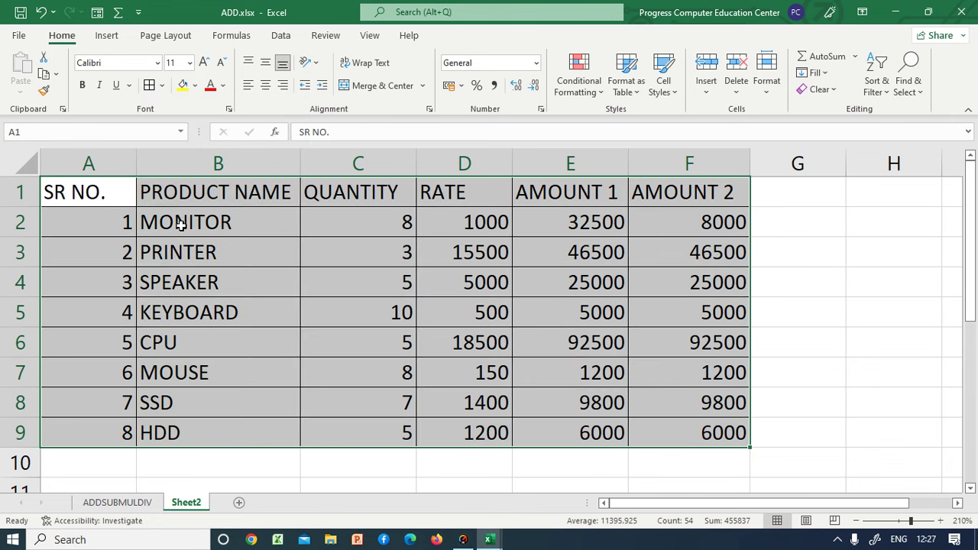
Centre-align all the table contents, then select the header row A1:F1
left_click(268, 87)
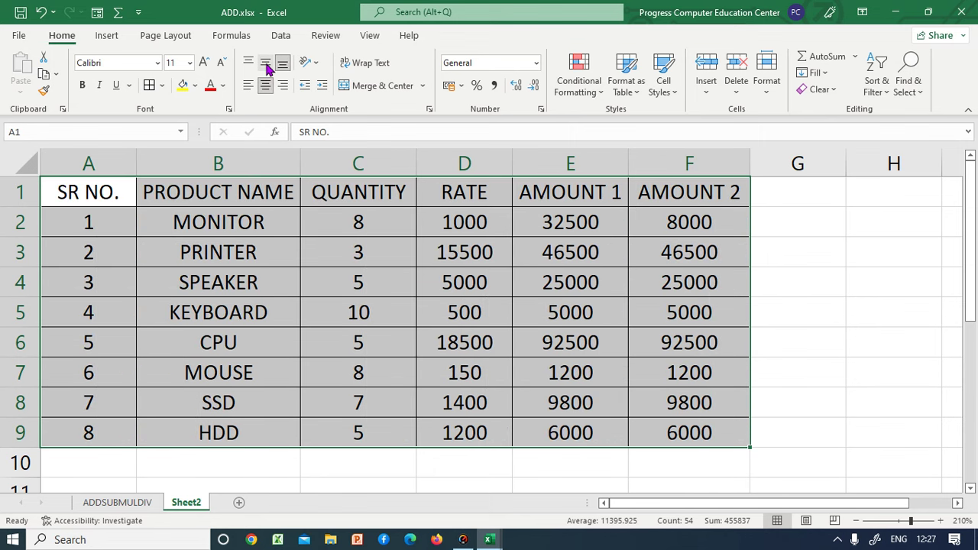
double_click(398, 306)
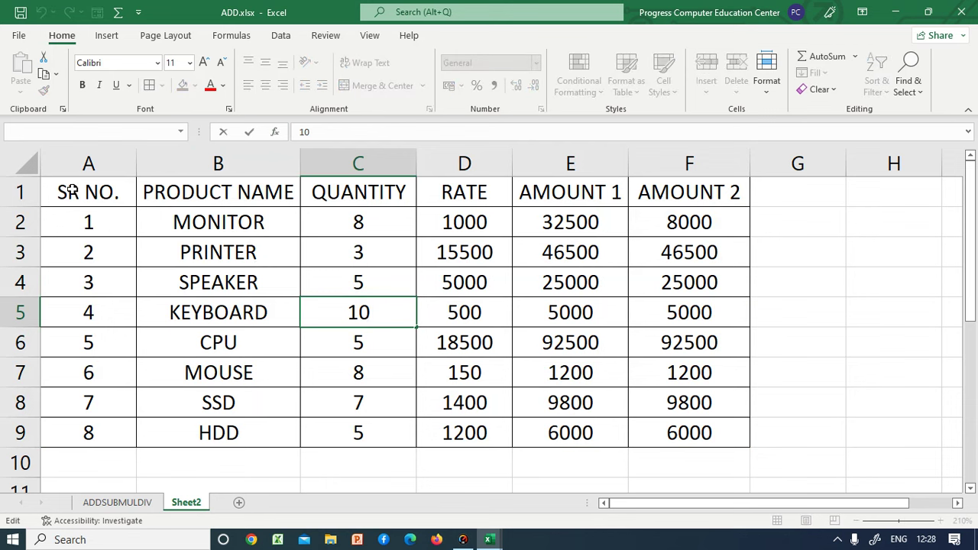
left_click_drag(60, 191, 655, 195)
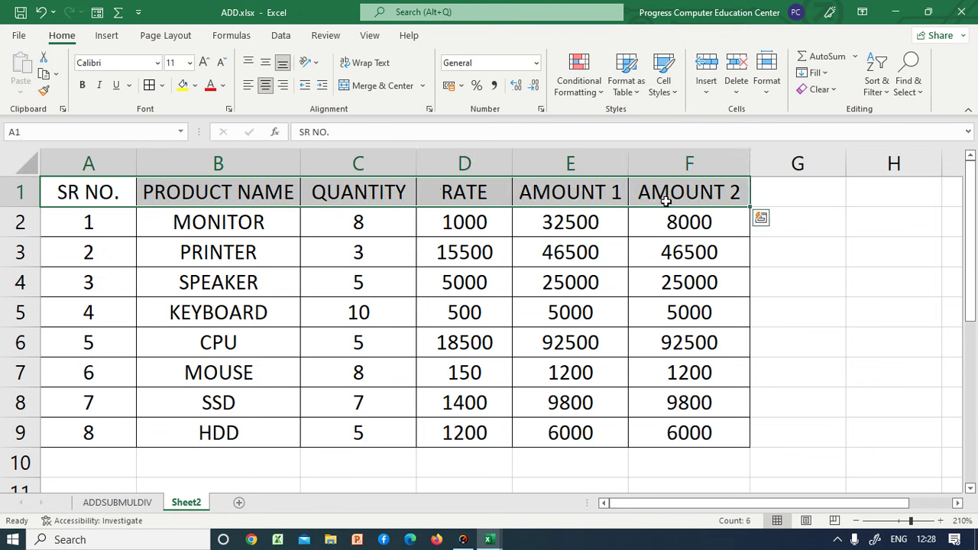
Make the header row A1:F1 bold with a yellow fill
left_click(82, 85)
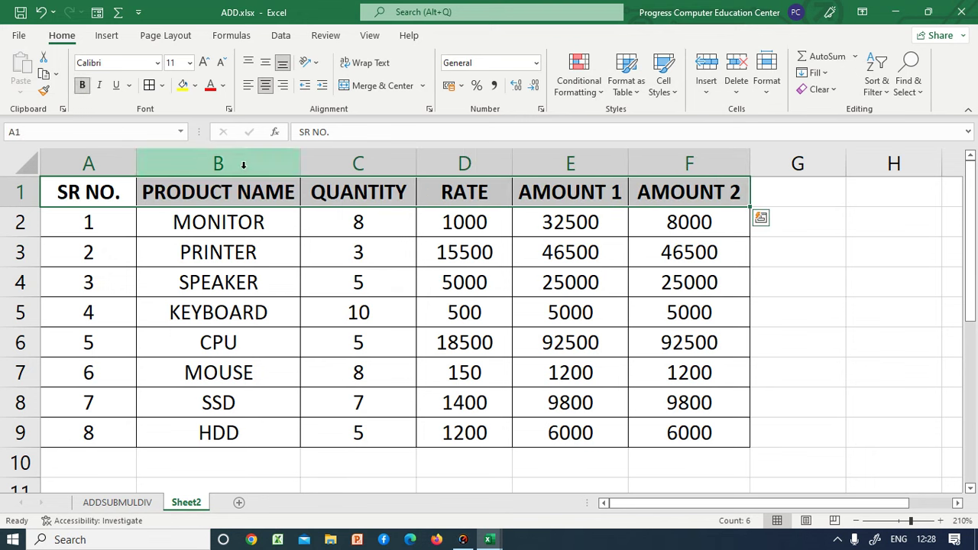
left_click(183, 85)
double_click(248, 258)
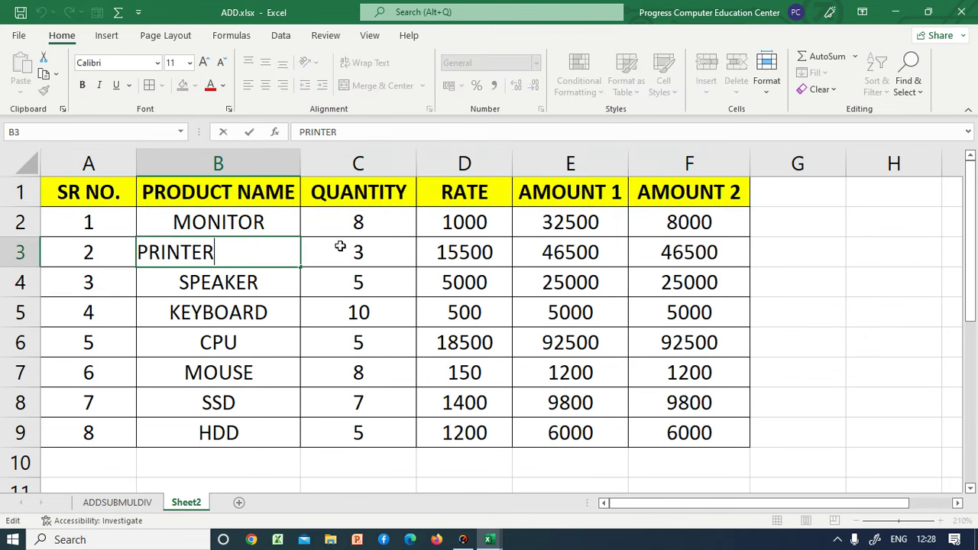
double_click(436, 340)
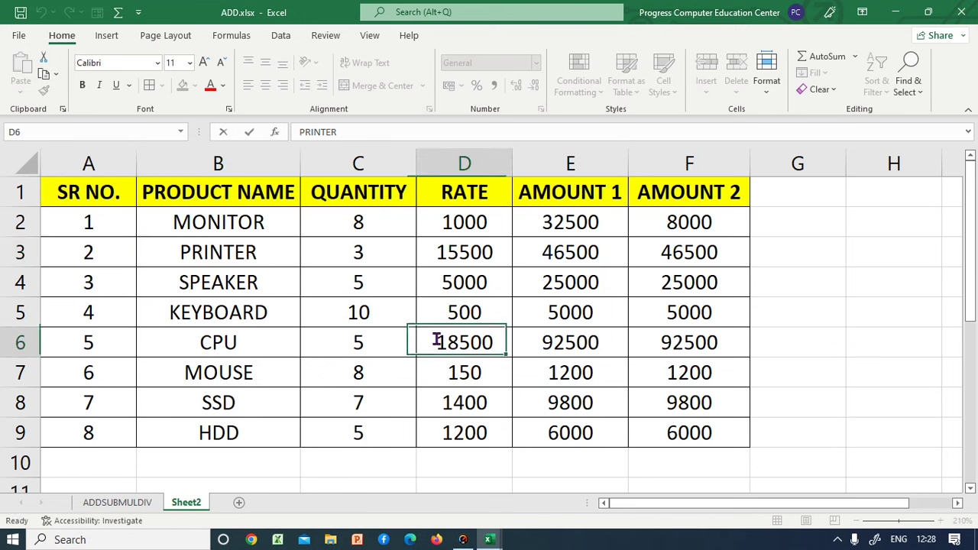
left_click(188, 266)
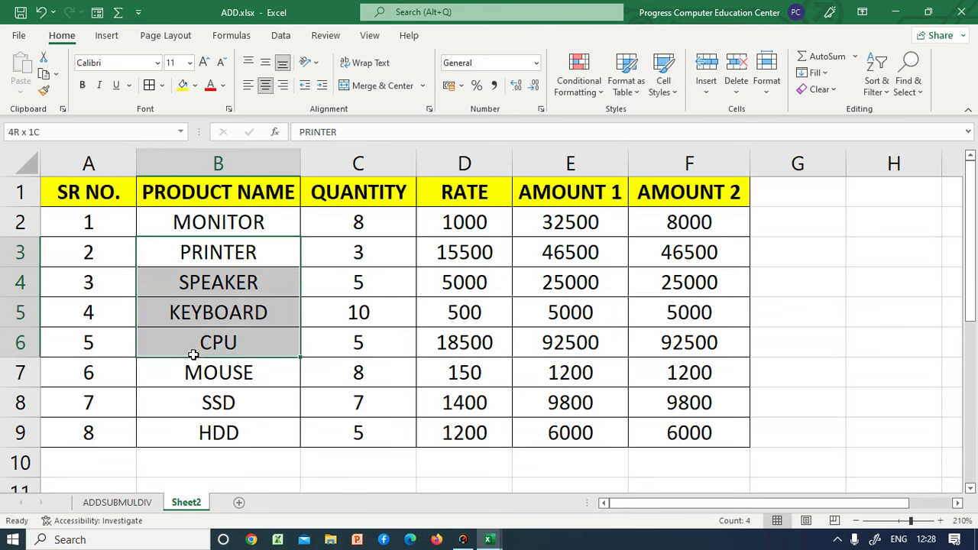
Left-align the product names in B2:B9
left_click_drag(188, 268, 204, 428)
left_click(203, 421)
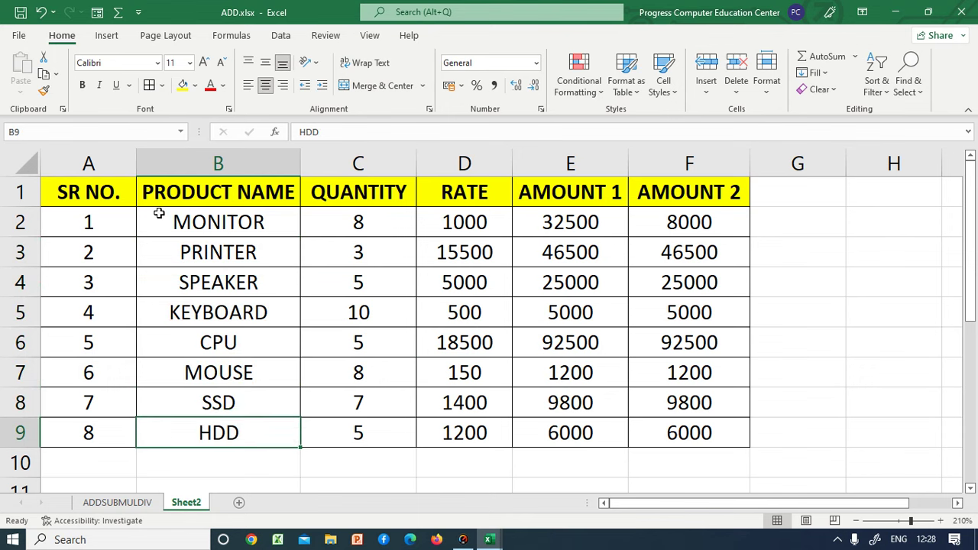
left_click_drag(162, 225, 193, 419)
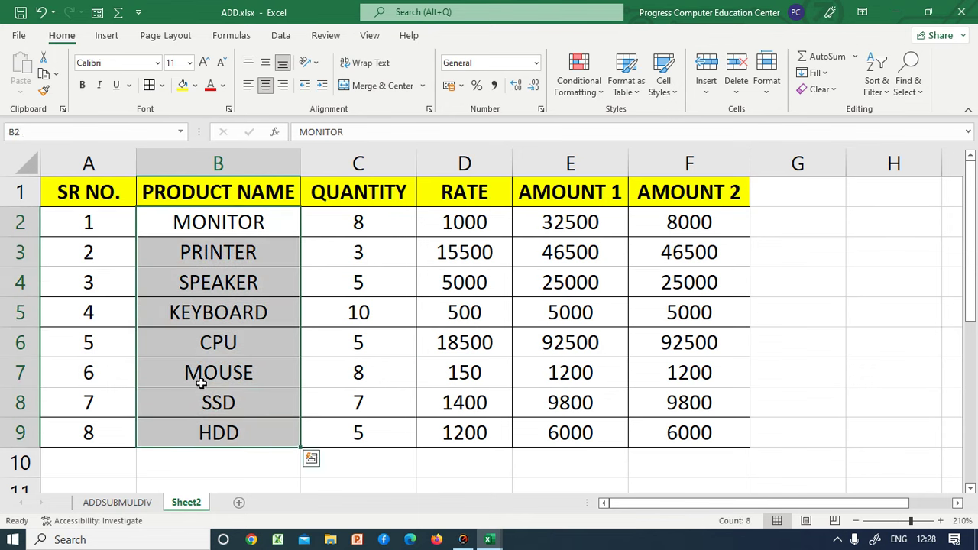
left_click(248, 86)
double_click(380, 289)
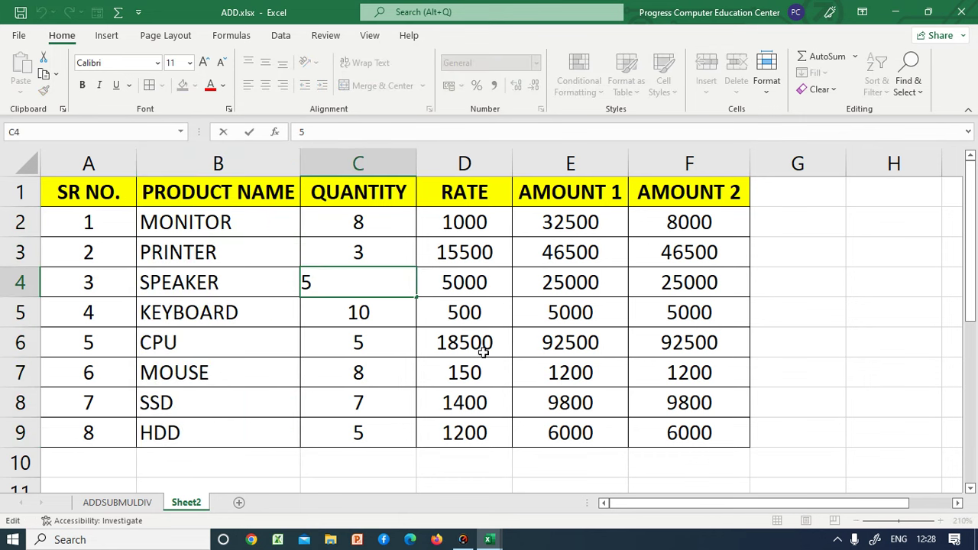
left_click(454, 404)
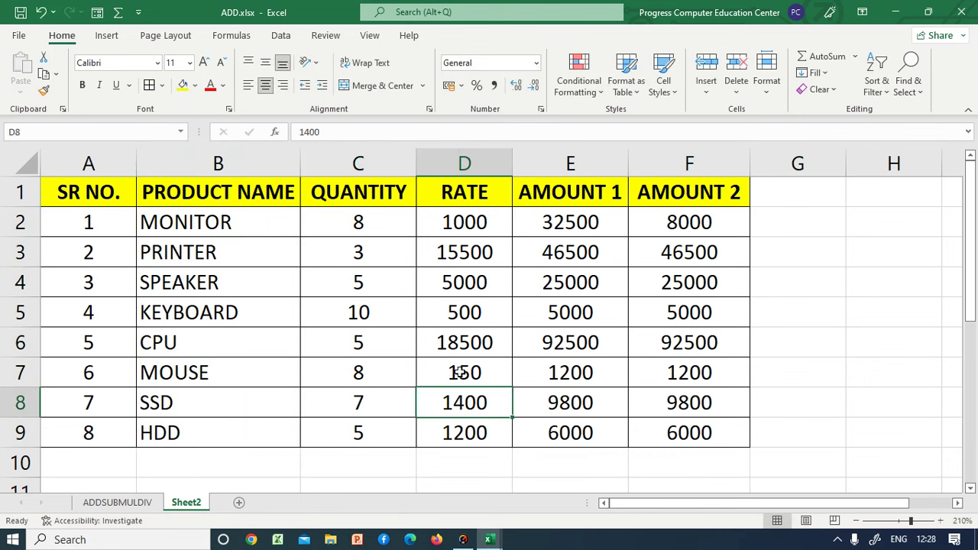
left_click(544, 462)
key("BackSpace")
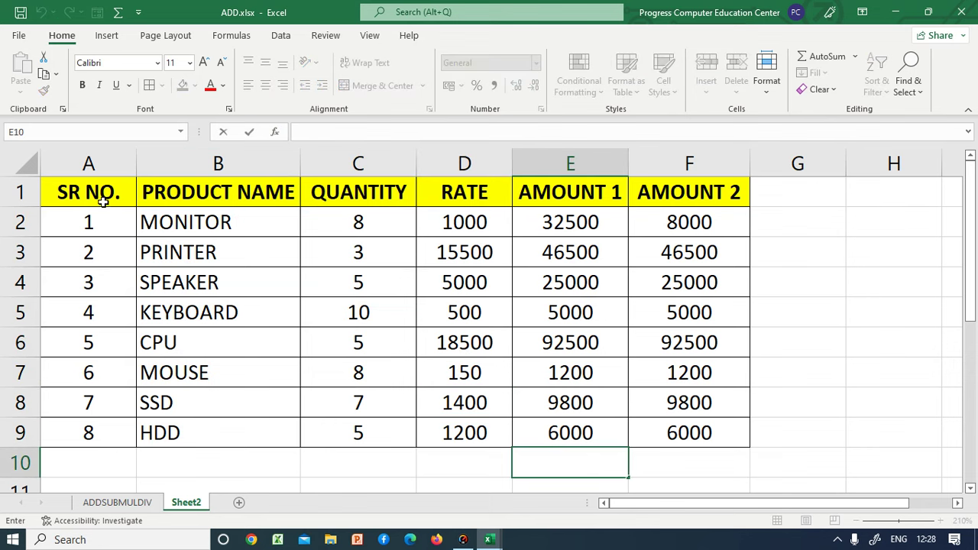
left_click(102, 197)
left_click(192, 199)
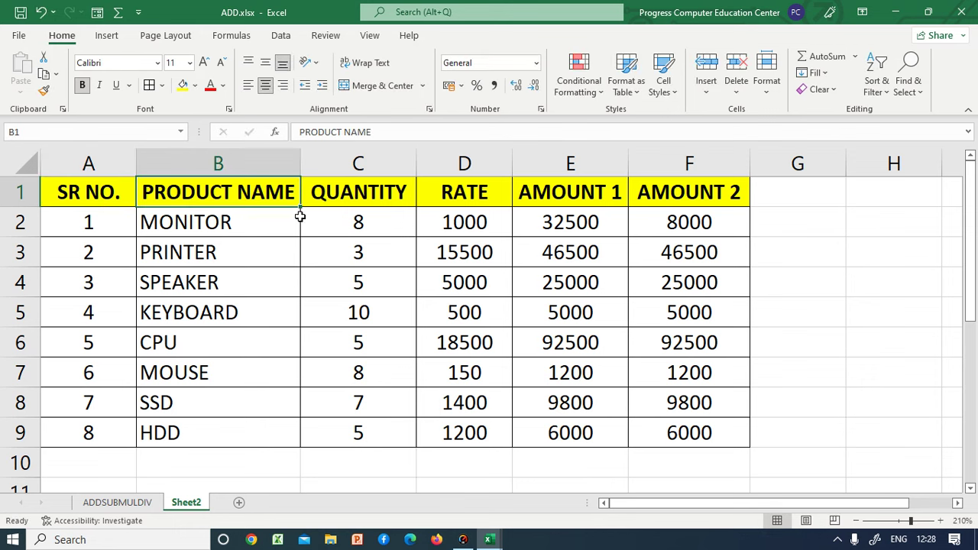
left_click(329, 209)
left_click(469, 196)
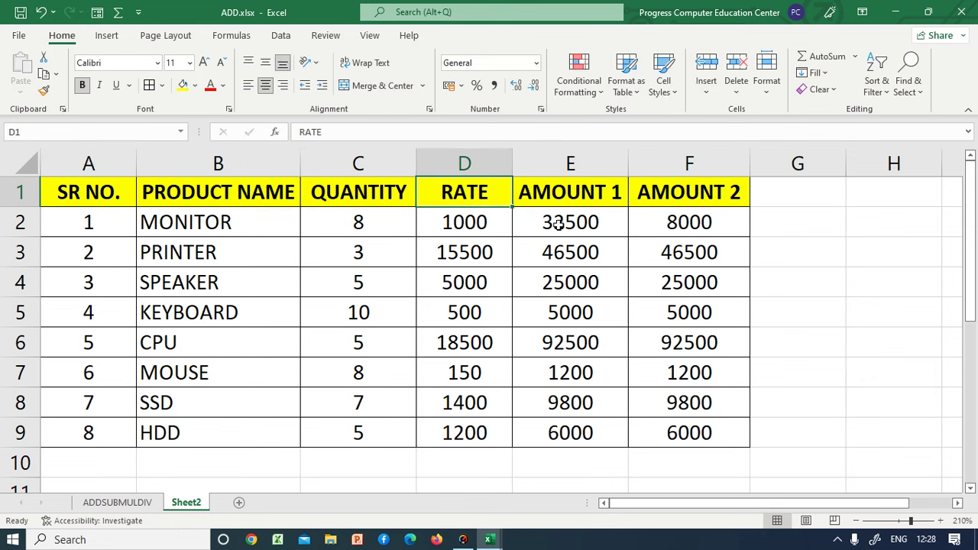
double_click(573, 220)
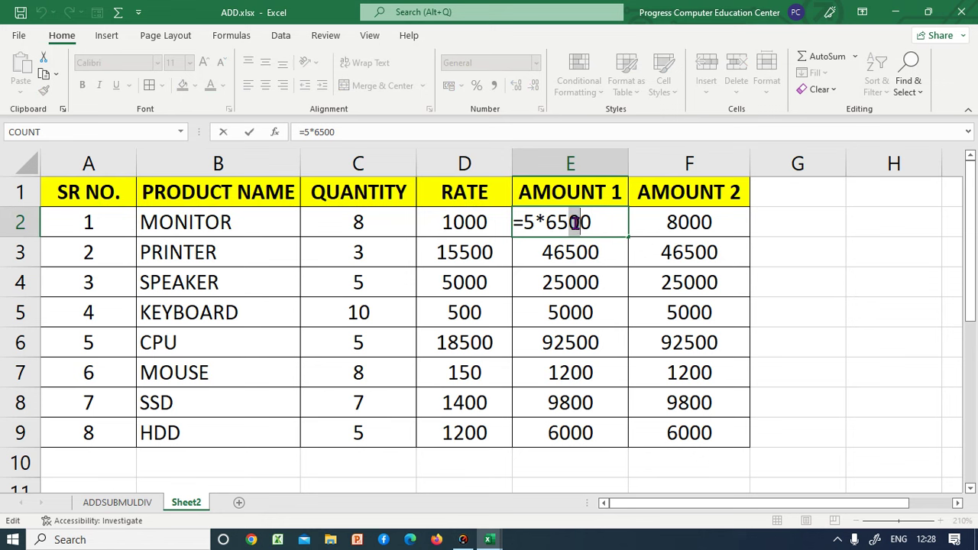
key("Return")
left_click(677, 220)
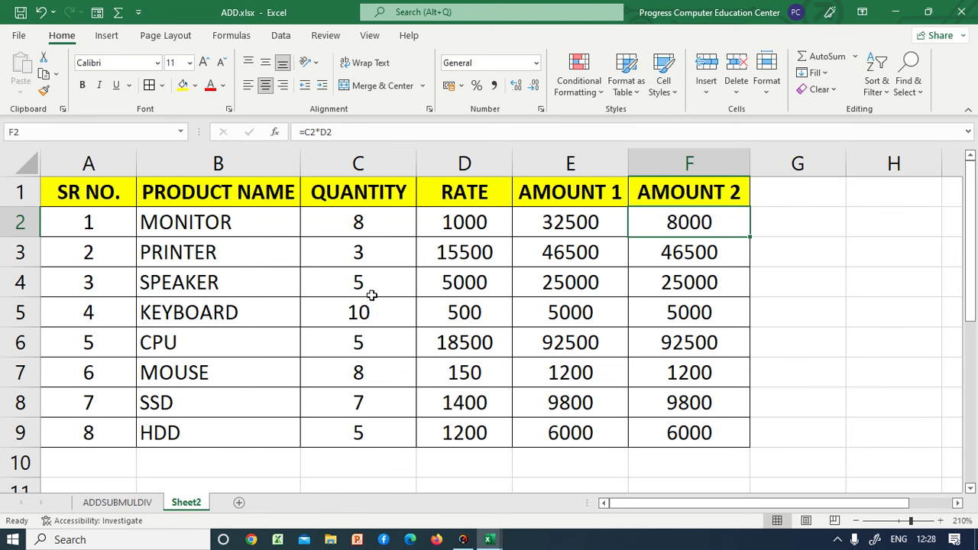
Rename the Sheet2 tab to PRODUCT PRICE
right_click(186, 505)
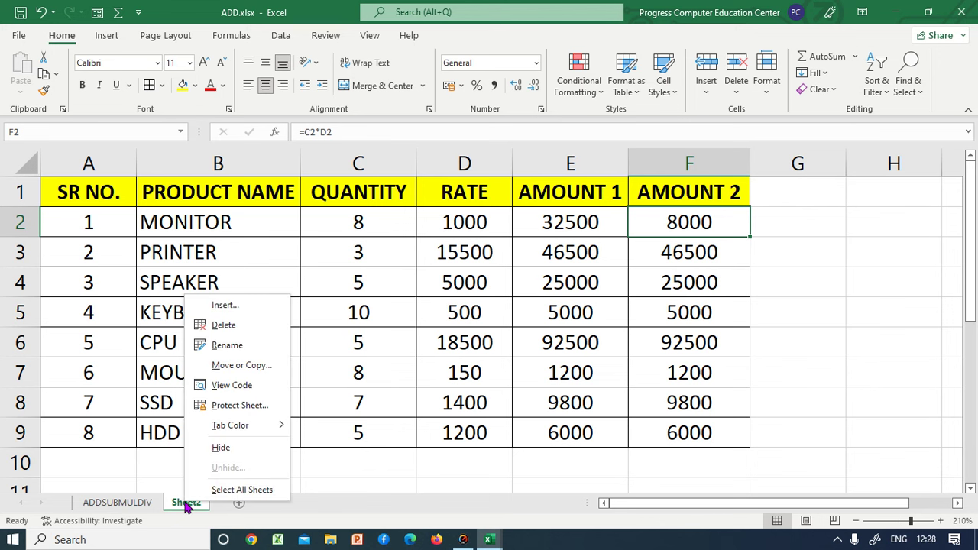
left_click(227, 346)
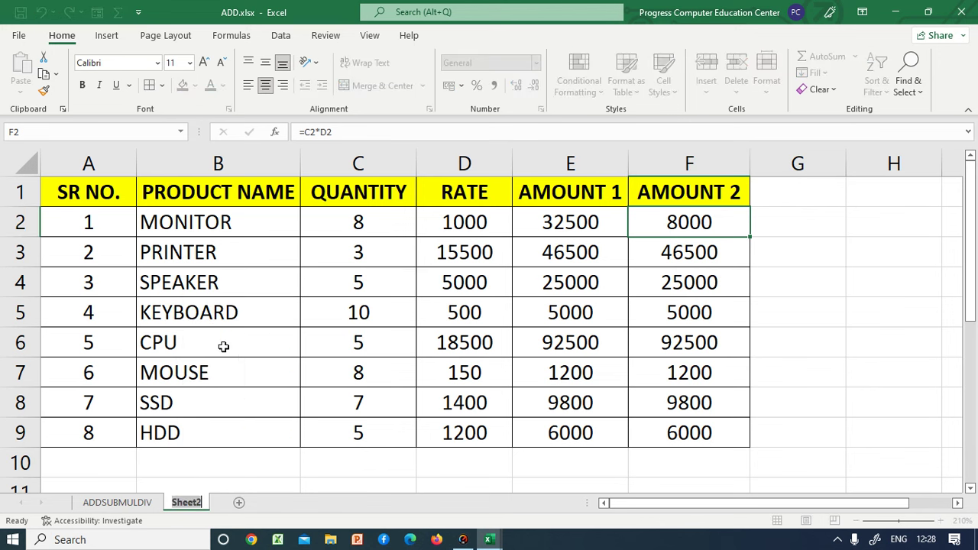
key("BackSpace")
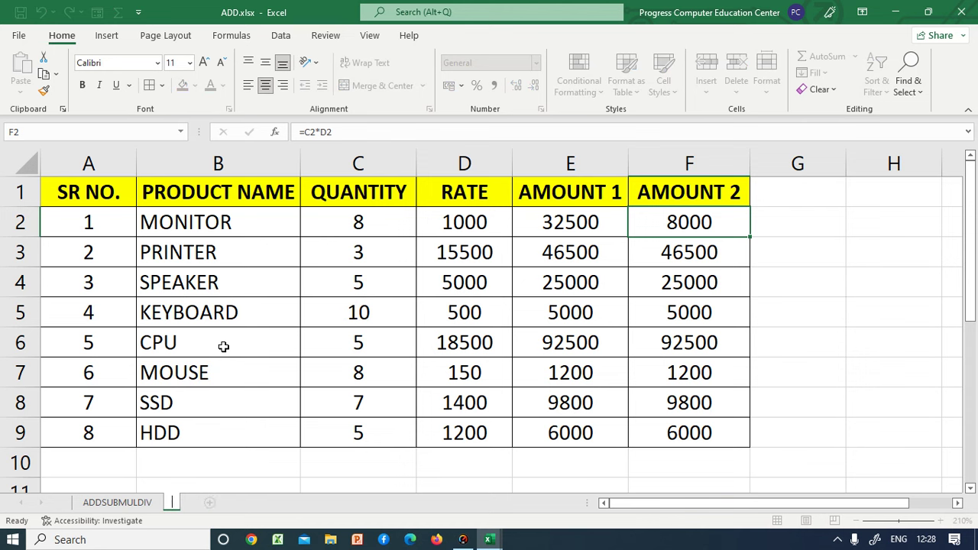
type("PR")
type("ODU")
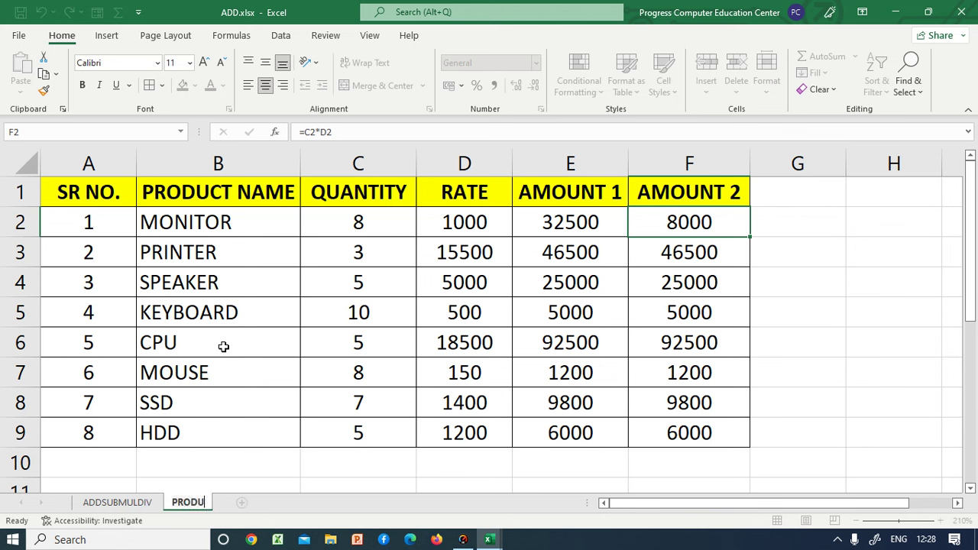
type("CT P")
type("RICE")
key("Return")
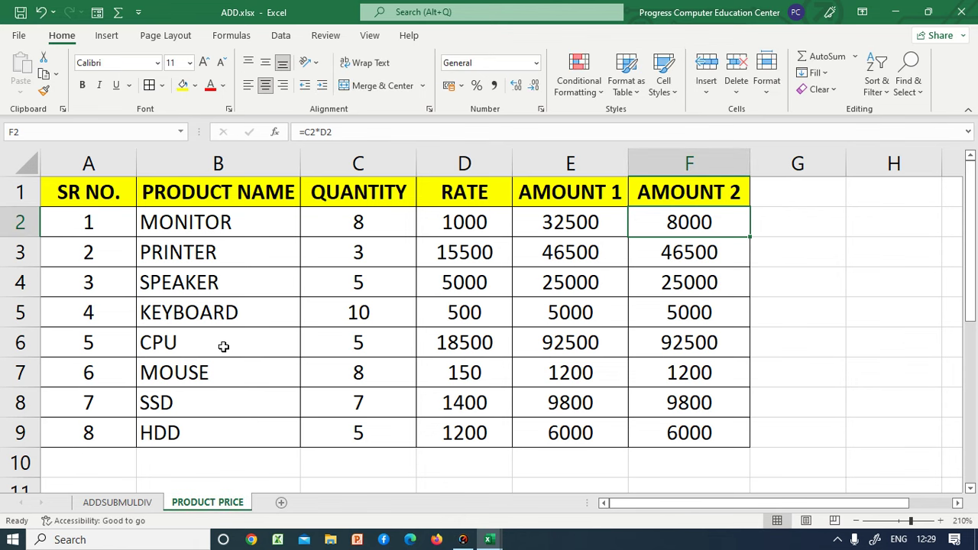
Select the SSD cell B8, then switch to the Windows Settings window
double_click(249, 346)
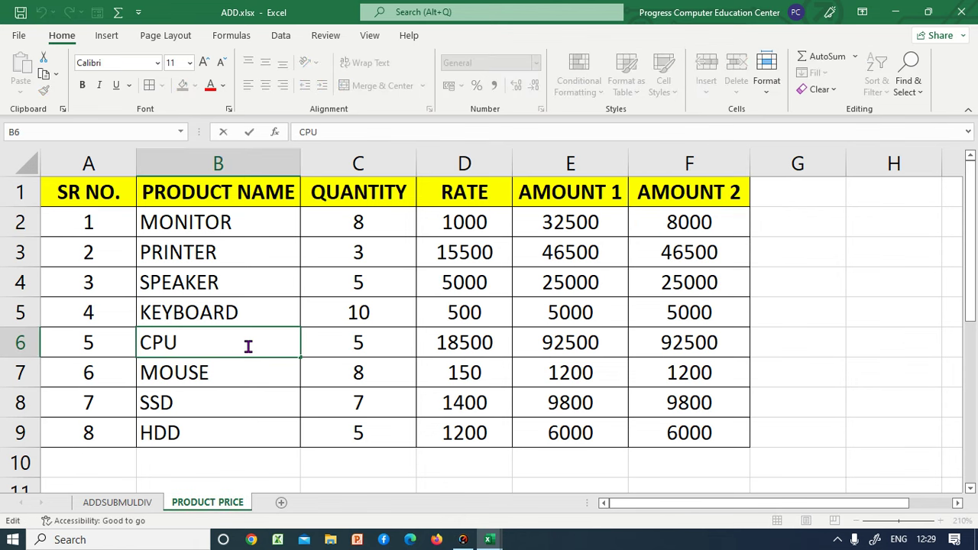
key("Escape")
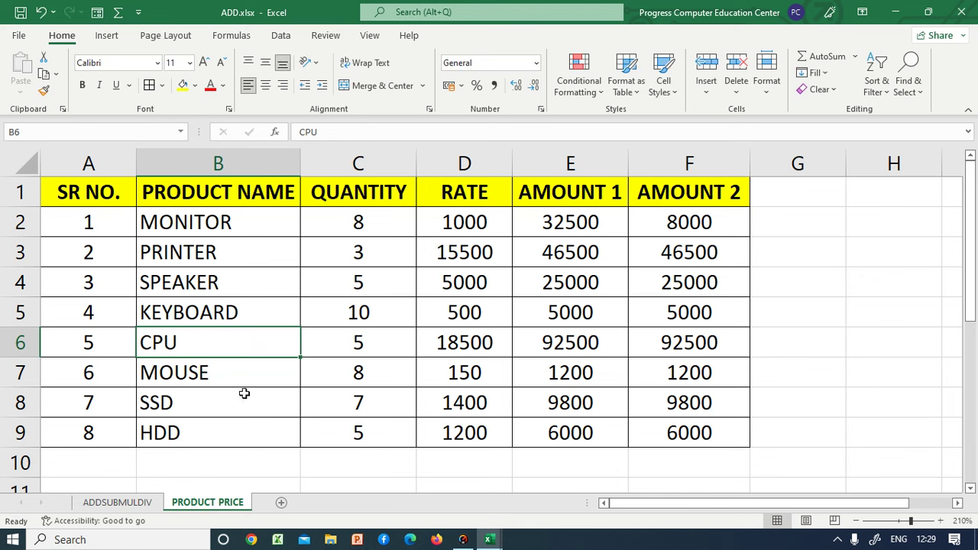
left_click(225, 412)
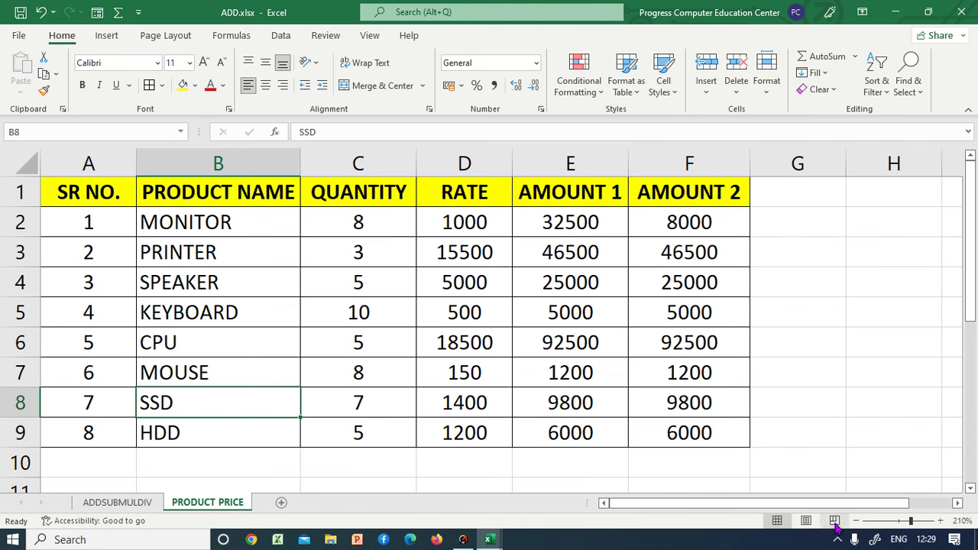
left_click(857, 538)
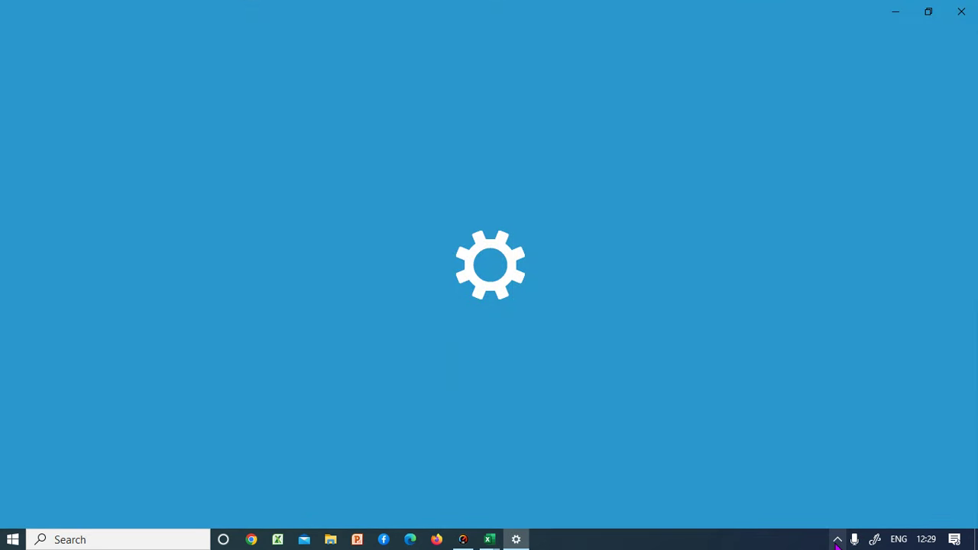